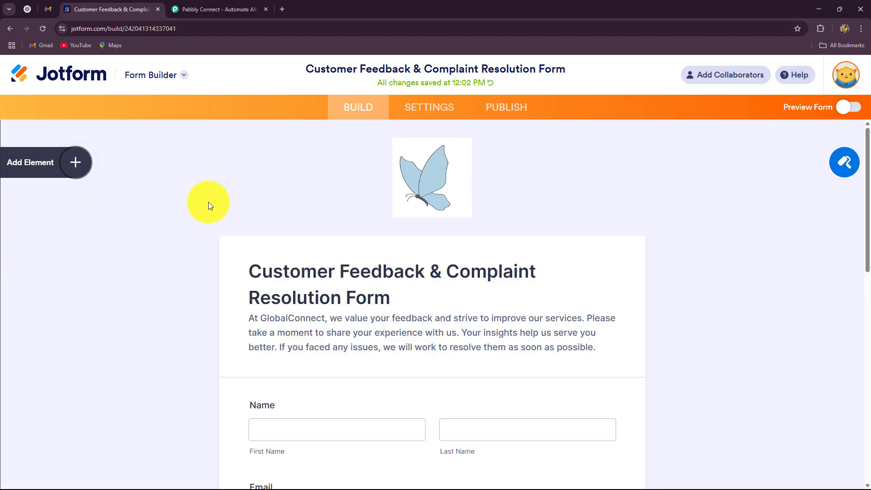
Examine the Customer Feedback & Complaint Resolution Form from its title and contact fields through the rating and experience questions
scroll(208, 203, down, 5)
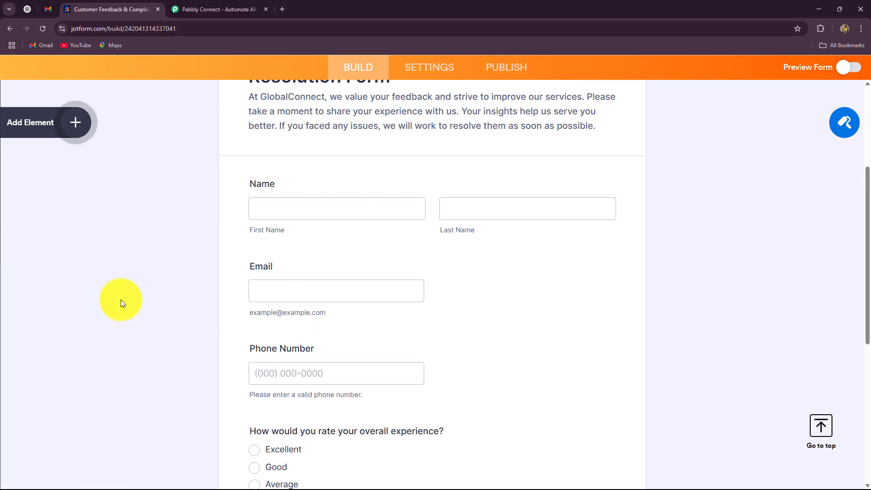
scroll(121, 300, down, 4)
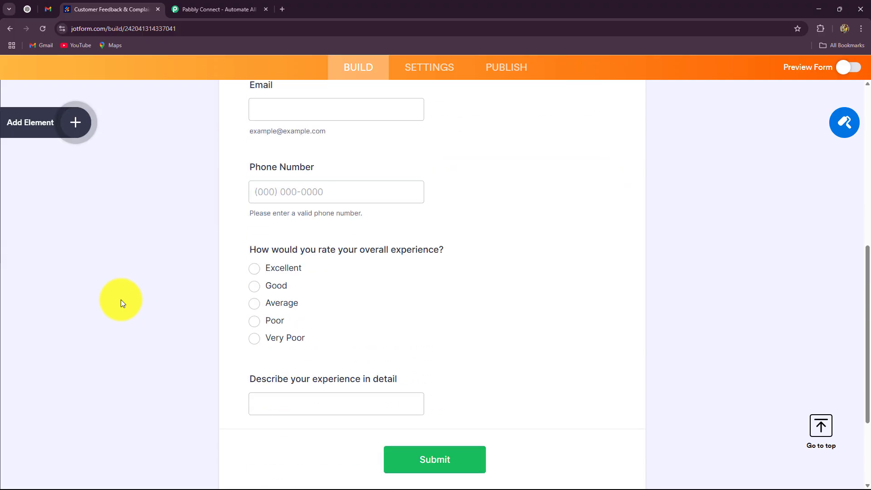
scroll(121, 300, up, 6)
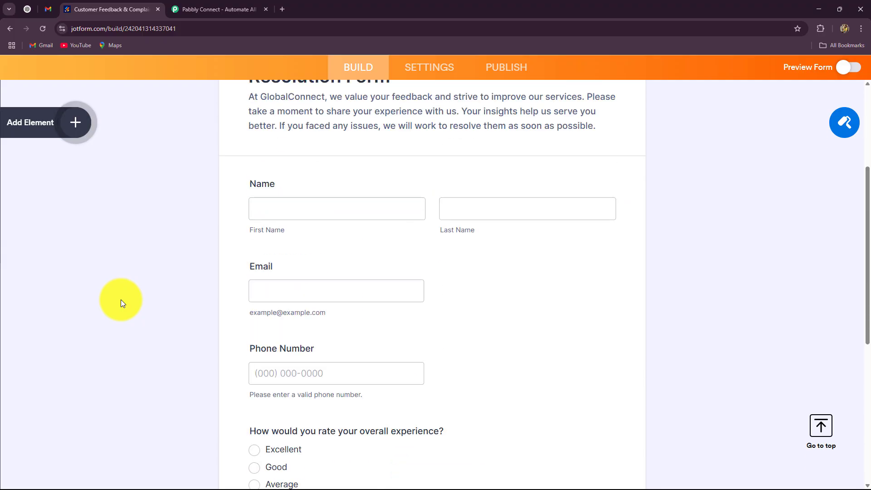
scroll(121, 299, down, 6)
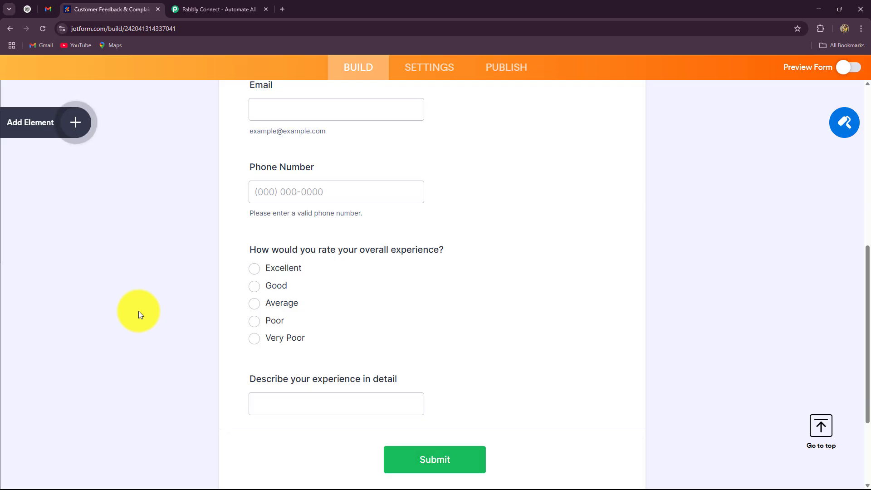
scroll(138, 312, up, 8)
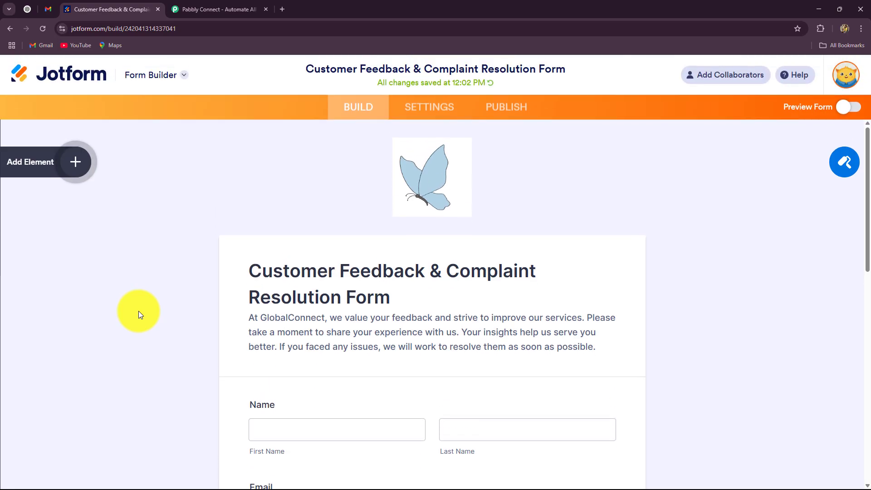
scroll(138, 312, down, 6)
scroll(138, 311, up, 4)
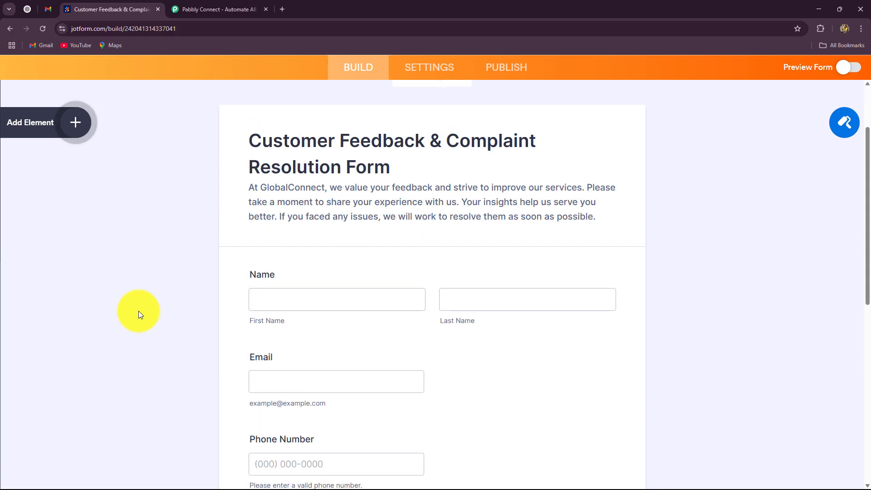
scroll(138, 311, down, 2)
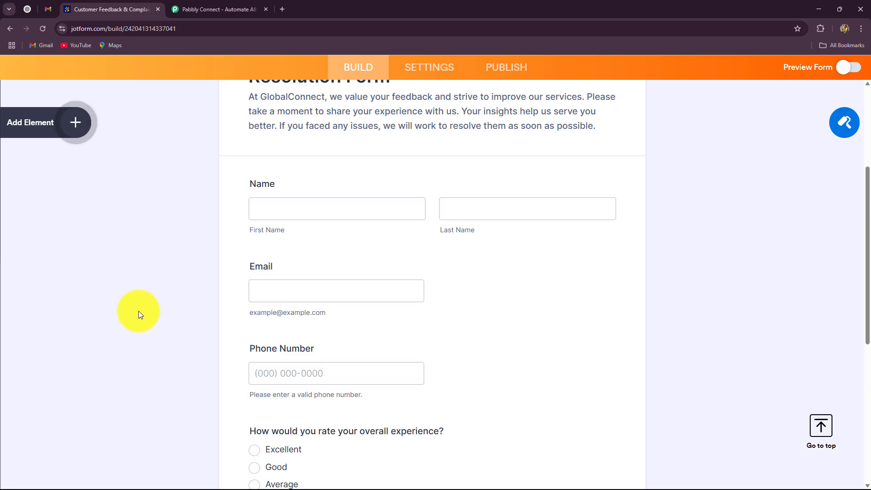
scroll(186, 296, down, 2)
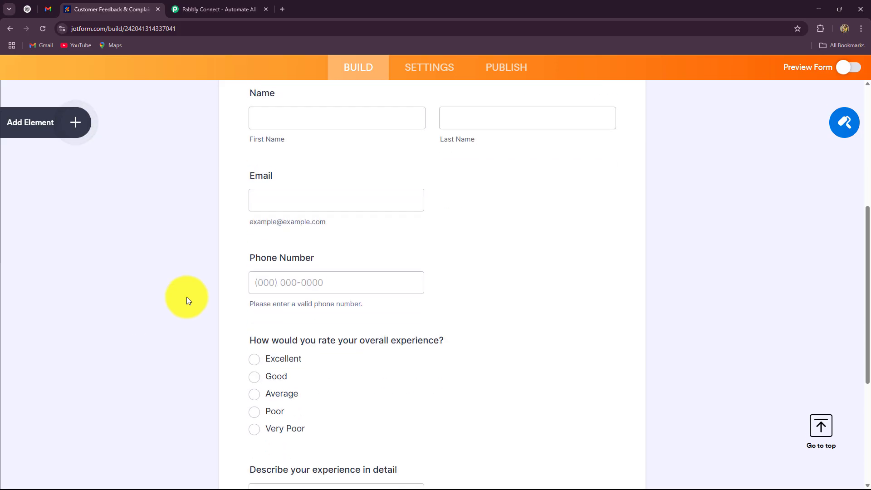
scroll(187, 297, down, 4)
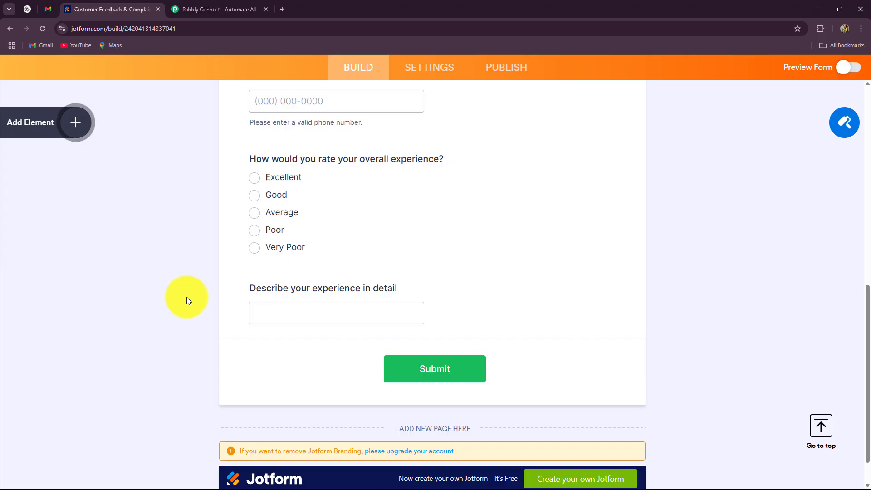
scroll(187, 301, up, 1)
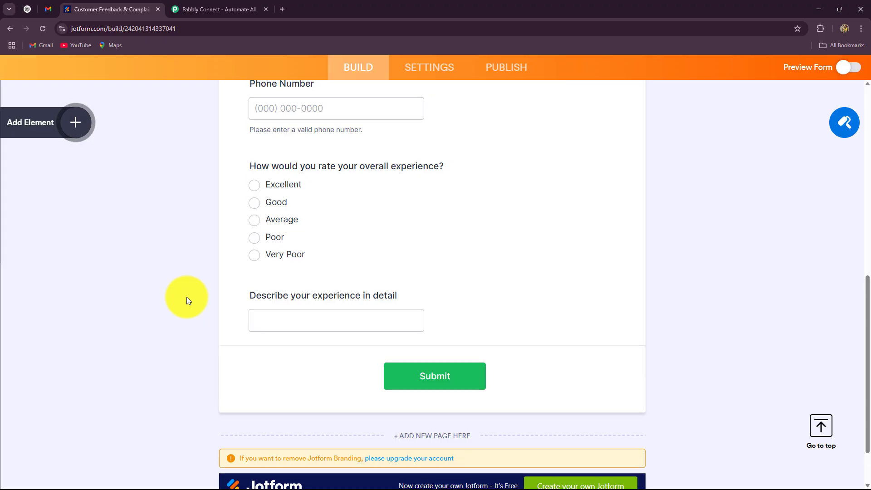
scroll(188, 301, up, 8)
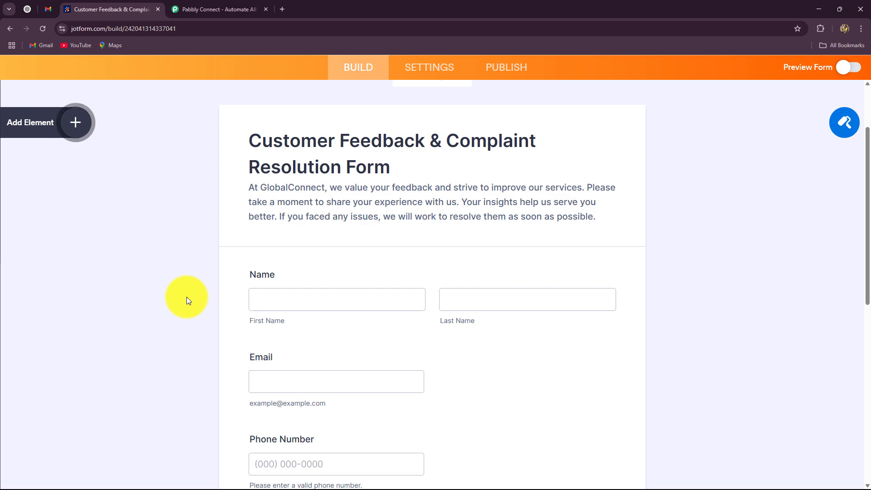
scroll(186, 297, down, 6)
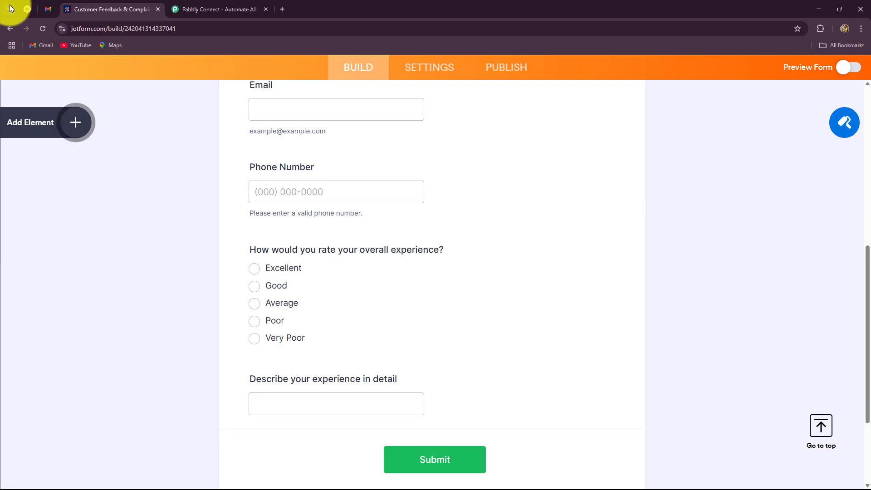
Look over the Pabbly Connect home page, the Jotform feedback form and the Gmail inbox
click(30, 8)
click(82, 15)
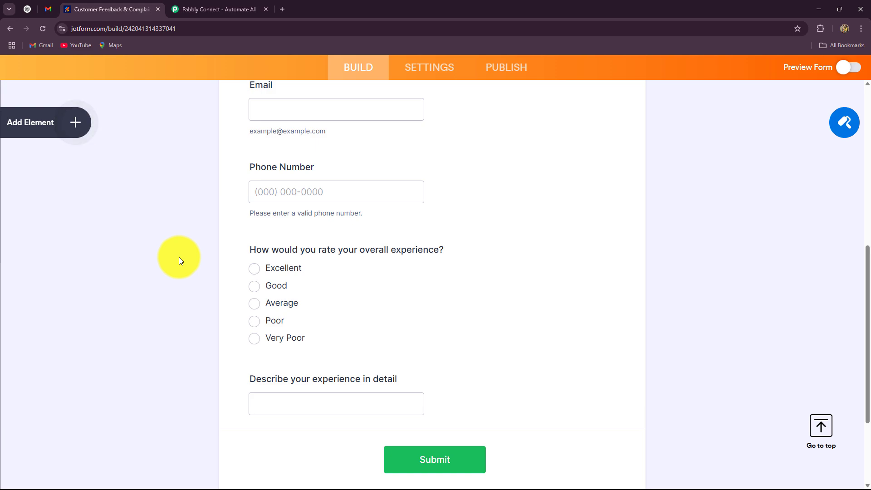
click(195, 7)
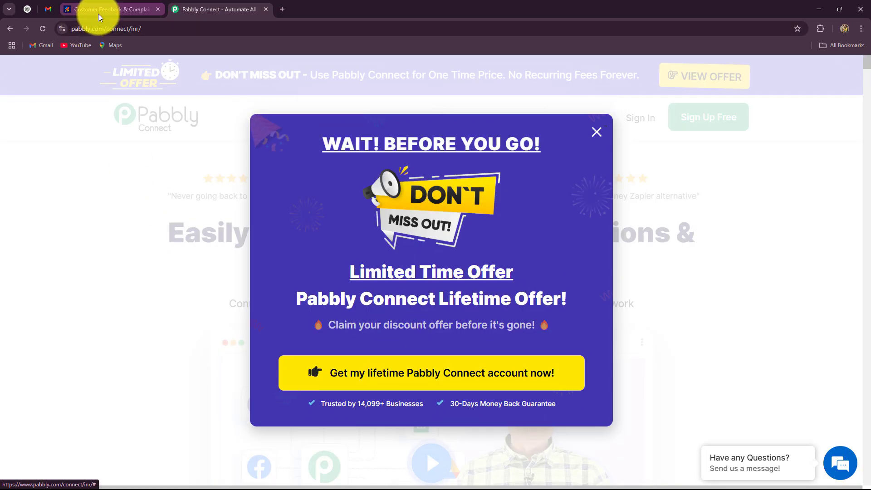
click(98, 14)
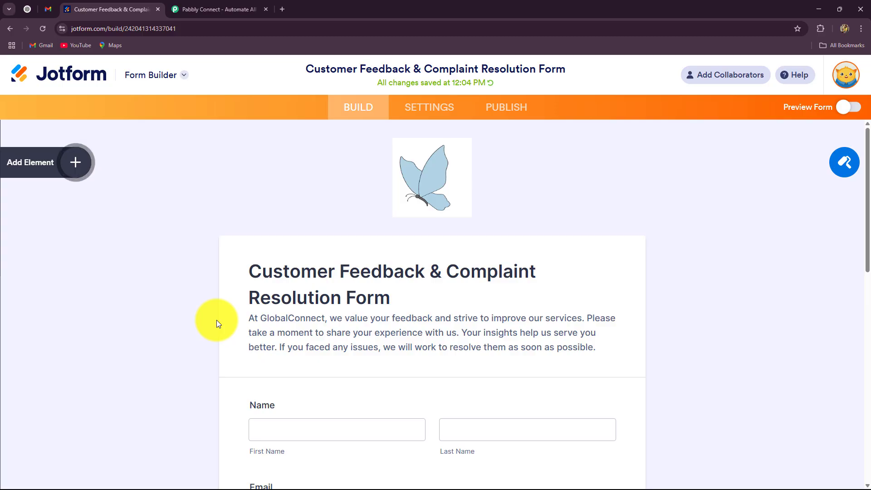
scroll(217, 321, down, 3)
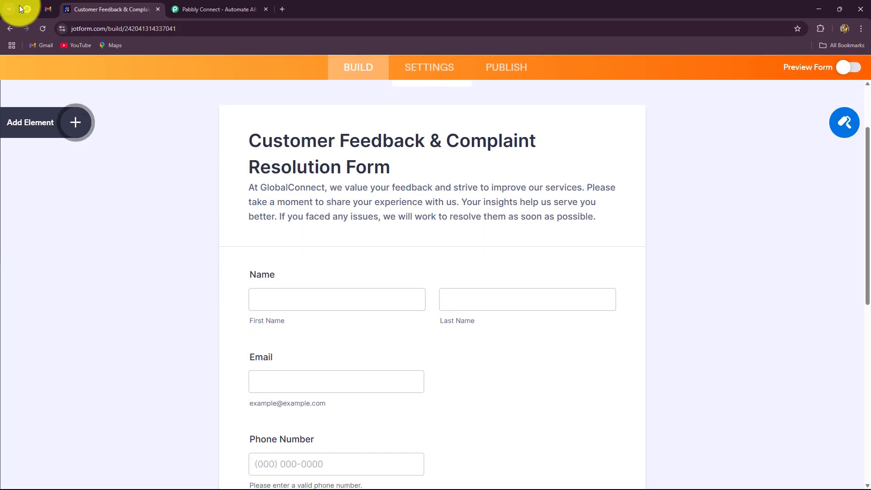
click(27, 8)
click(48, 10)
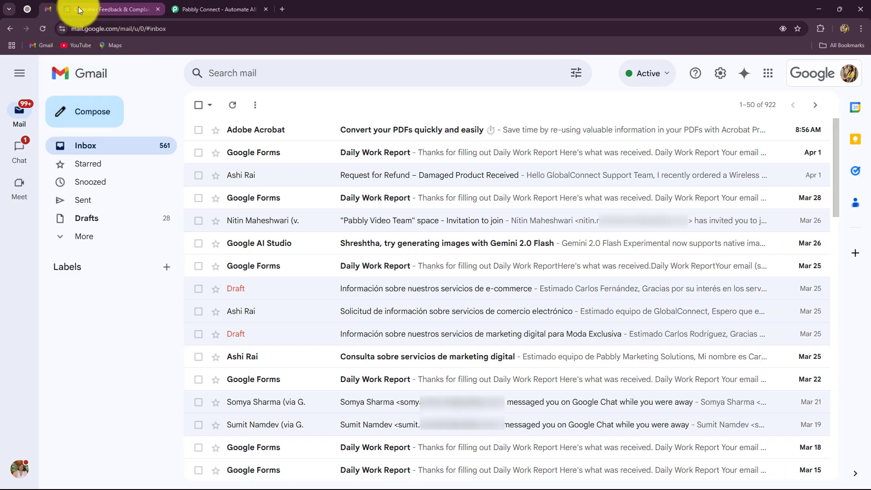
Switch to the Pabbly Connect home page and dismiss its limited time offer popup
click(113, 9)
click(205, 9)
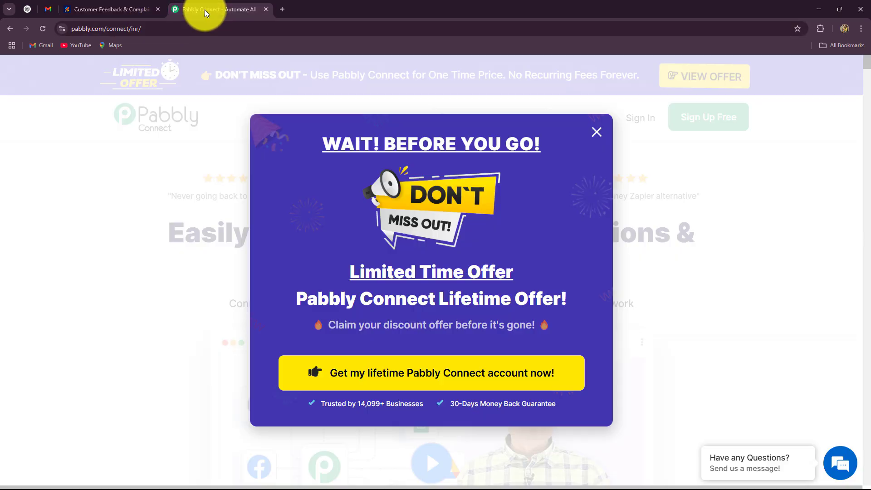
click(597, 133)
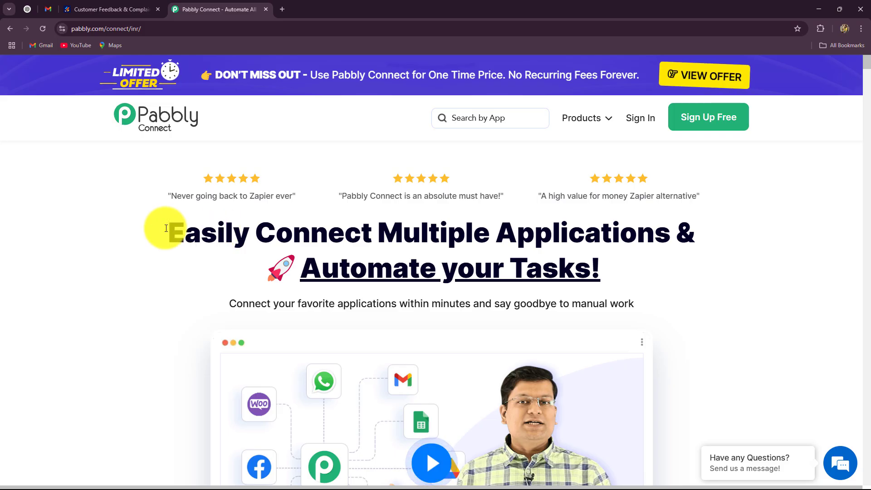
drag(147, 232, 797, 312)
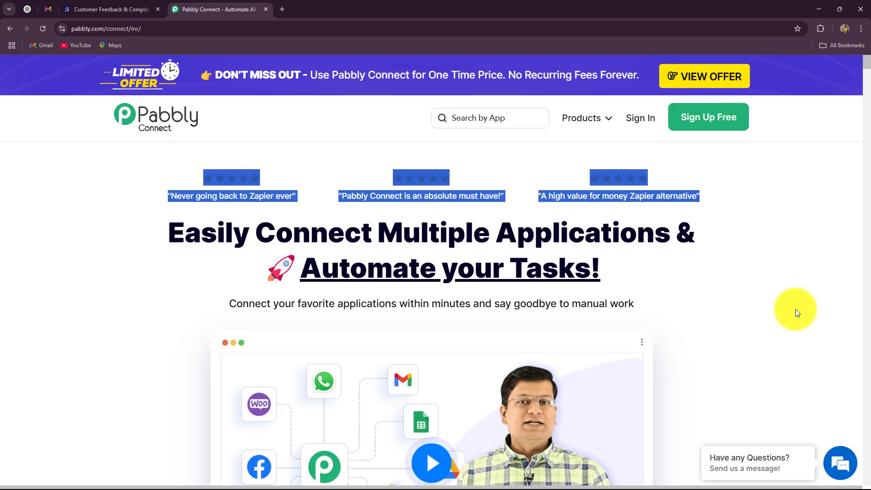
click(107, 191)
click(107, 28)
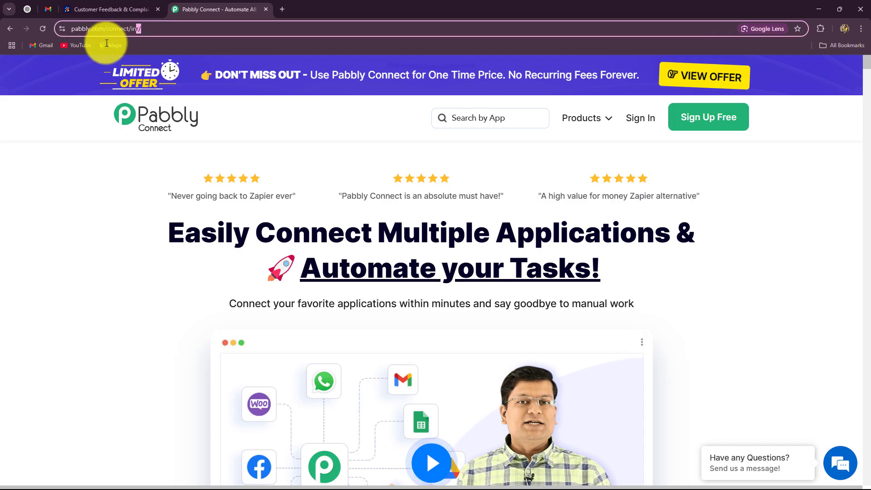
click(74, 249)
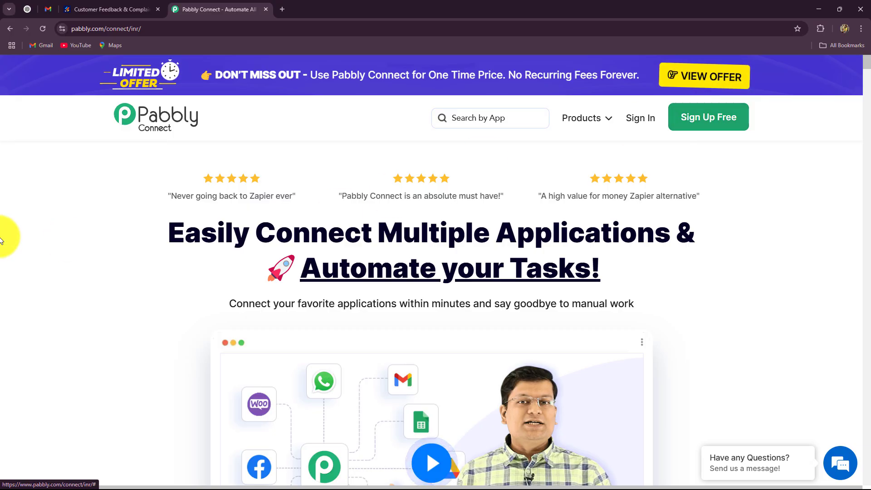
drag(201, 236, 781, 286)
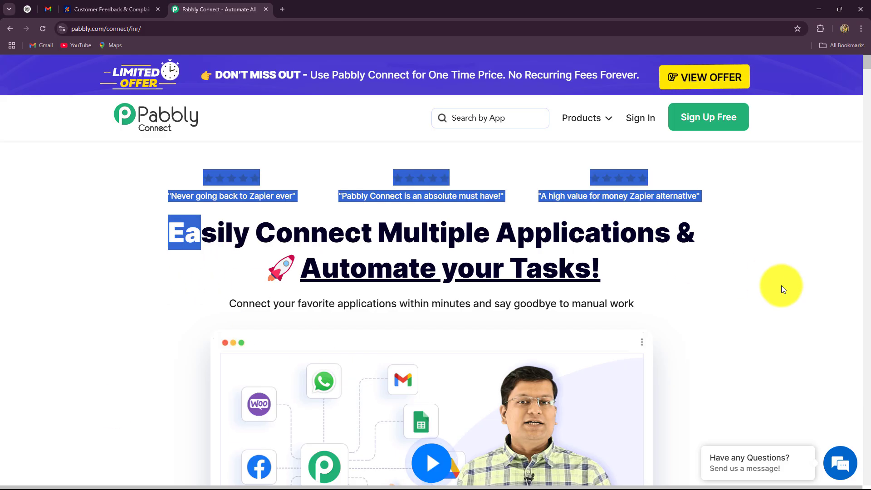
click(782, 286)
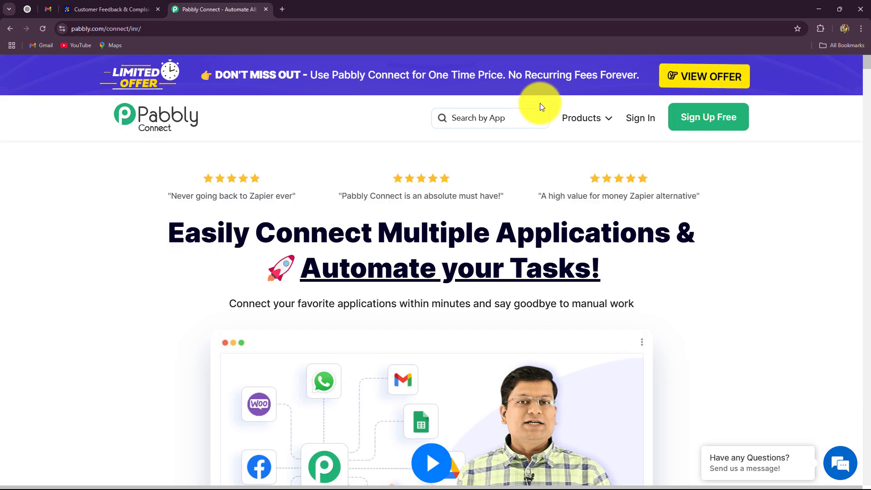
Sign in to Pabbly and open the Pabbly Connect dashboard from the list of all Pabbly apps
click(649, 119)
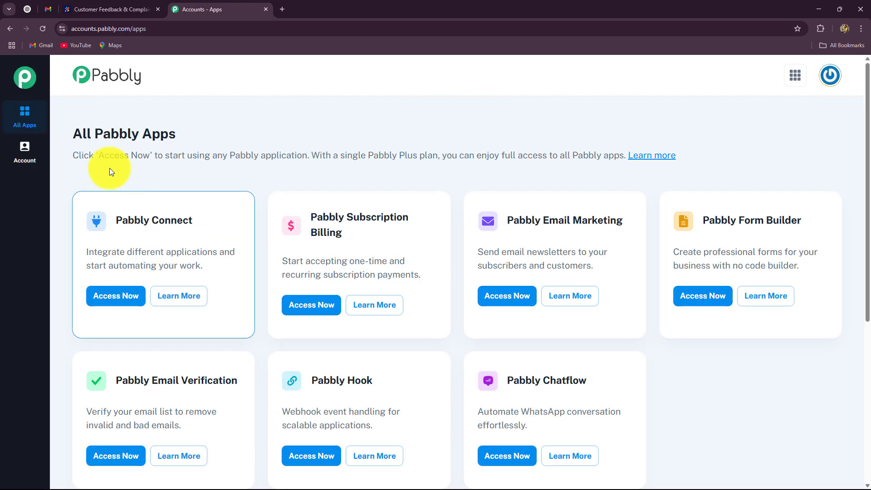
drag(82, 134, 226, 139)
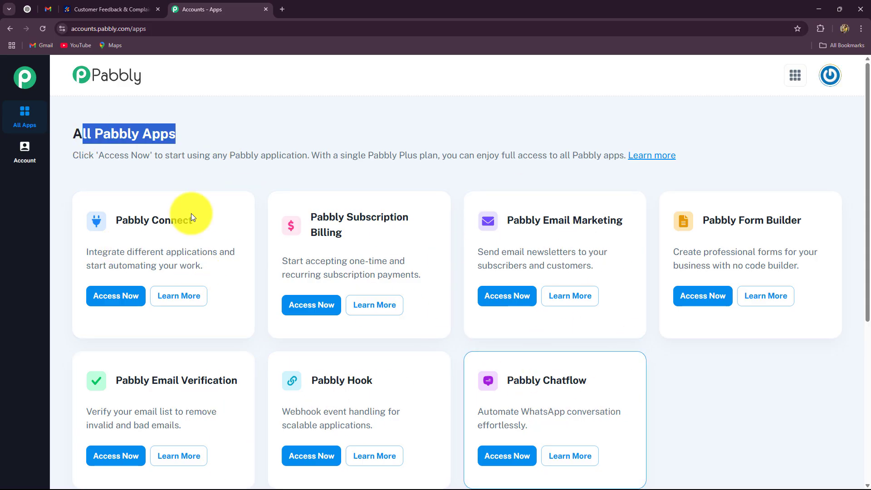
drag(118, 222, 216, 222)
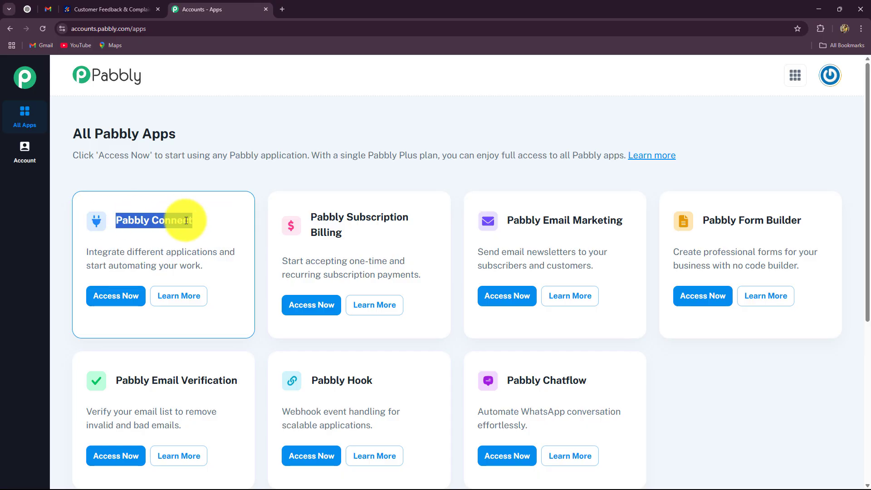
click(127, 298)
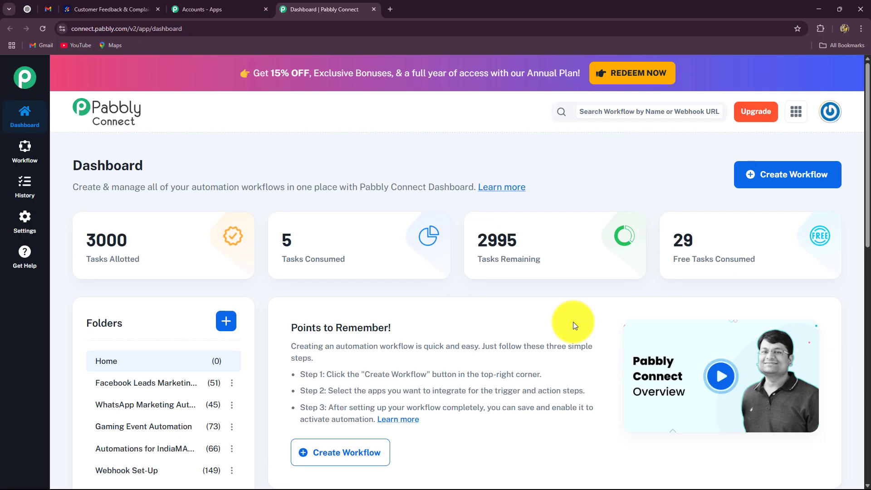
Start a new workflow and name it "Use AI Agents to Automatically Detect and Resolve Customer Complaints"
scroll(573, 322, down, 4)
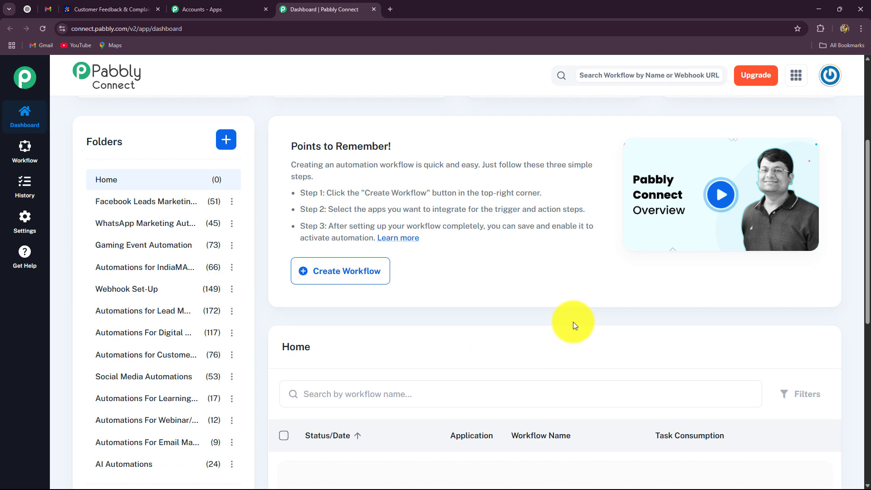
scroll(573, 323, down, 6)
scroll(573, 322, up, 6)
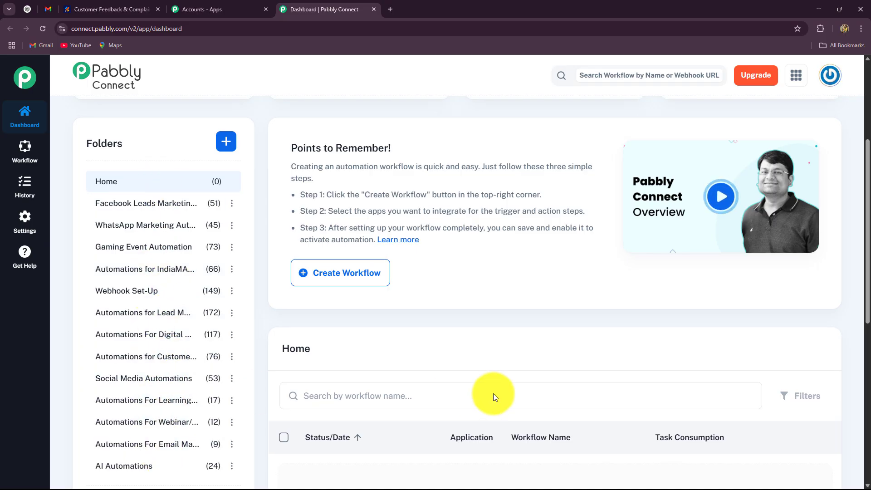
scroll(494, 394, up, 4)
click(762, 174)
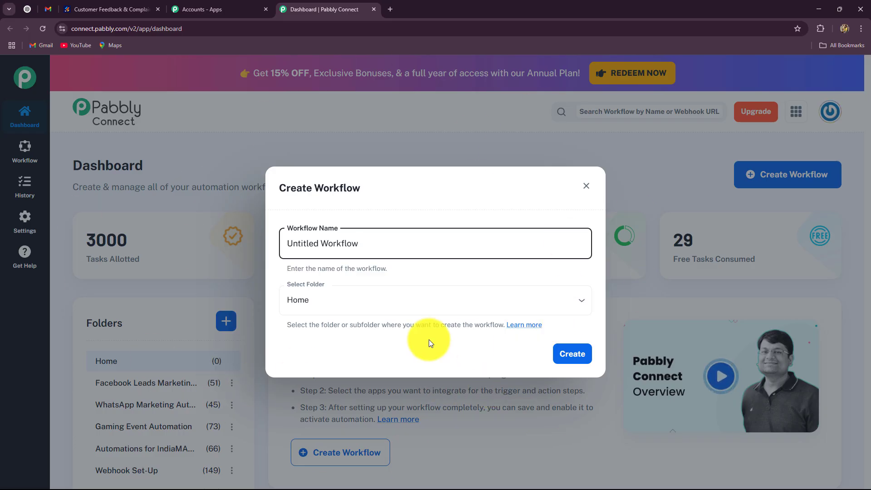
drag(357, 244, 245, 247)
key(BackSpace)
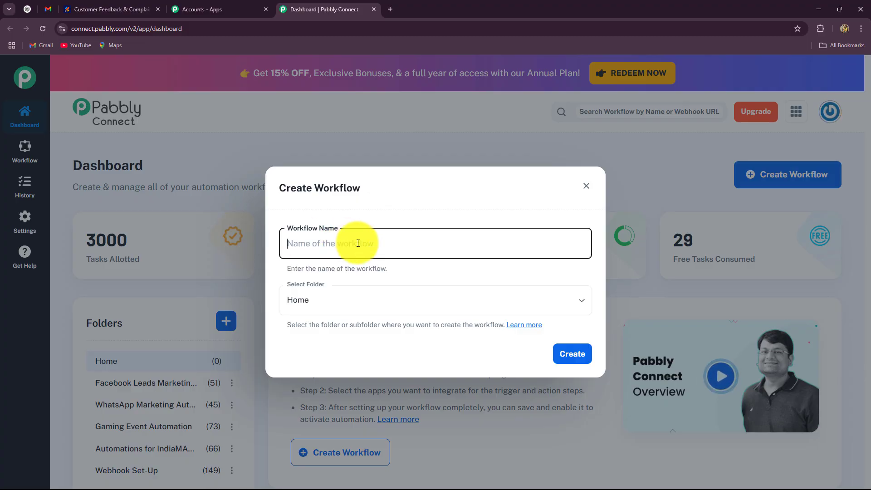
text(Use AI Agents to Automatically Detect and Resolve Customer Complaints)
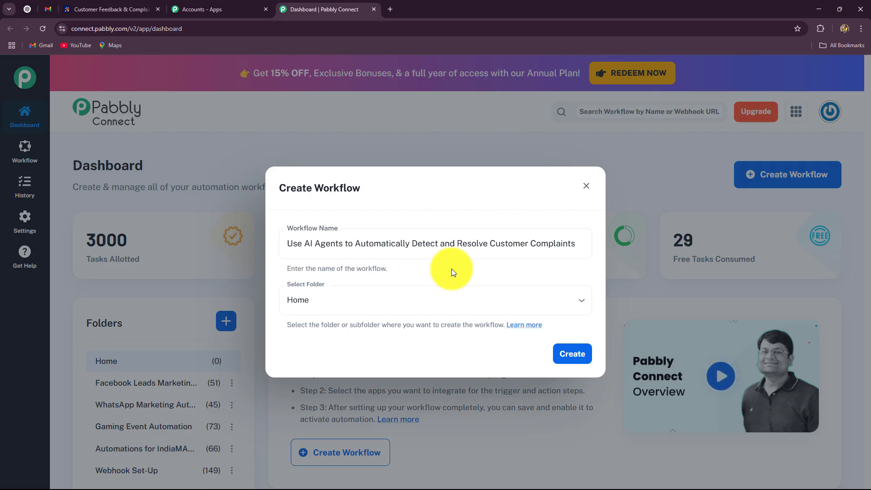
drag(287, 244, 585, 248)
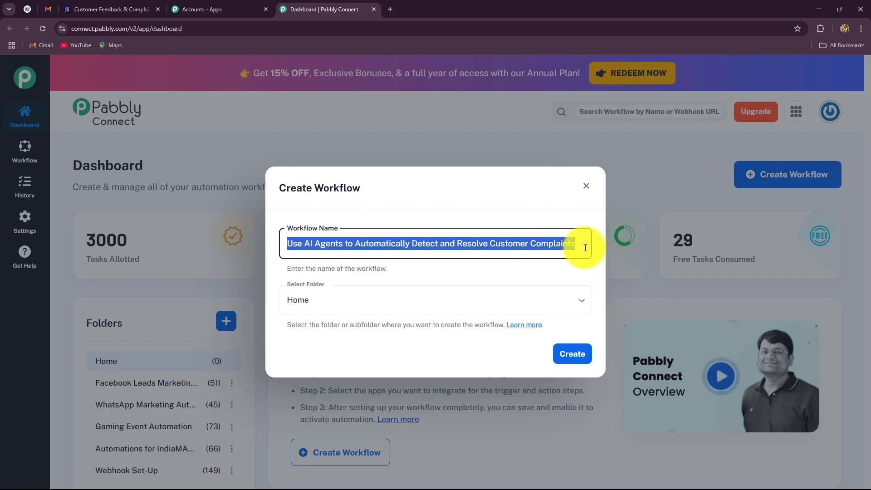
Select the AI Automations folder for the new workflow and create the workflow
click(421, 299)
click(474, 301)
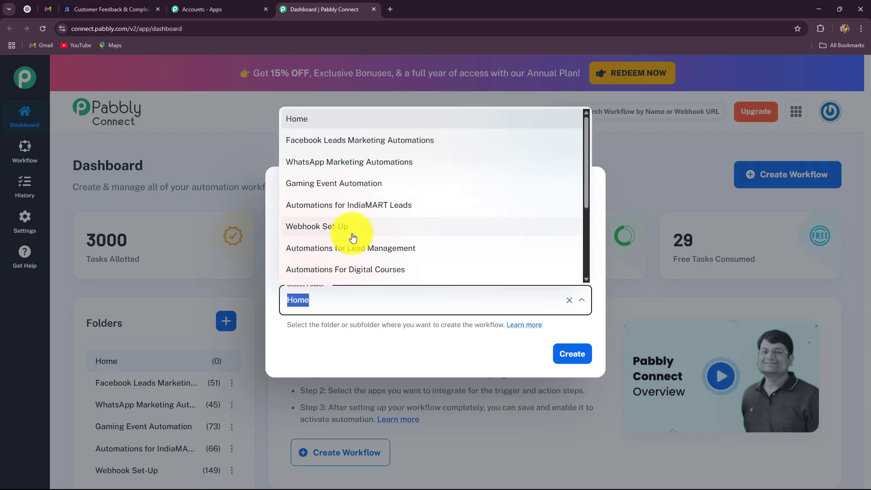
scroll(358, 214, down, 3)
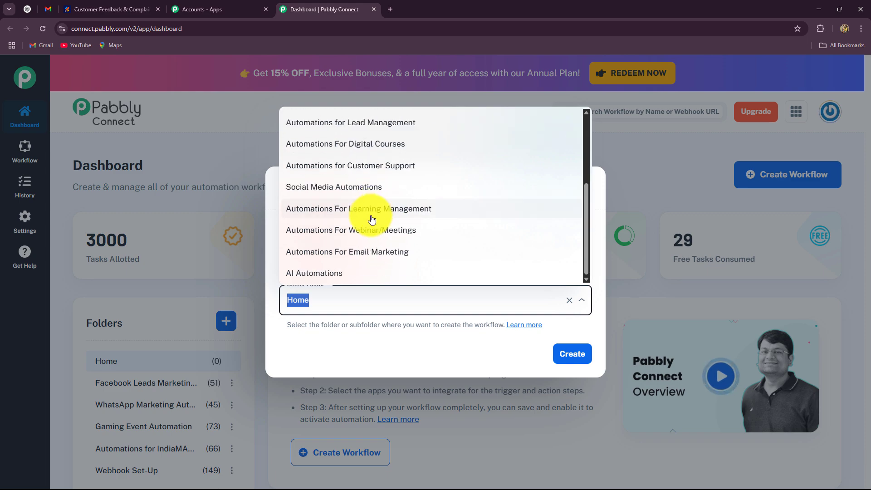
scroll(329, 155, up, 3)
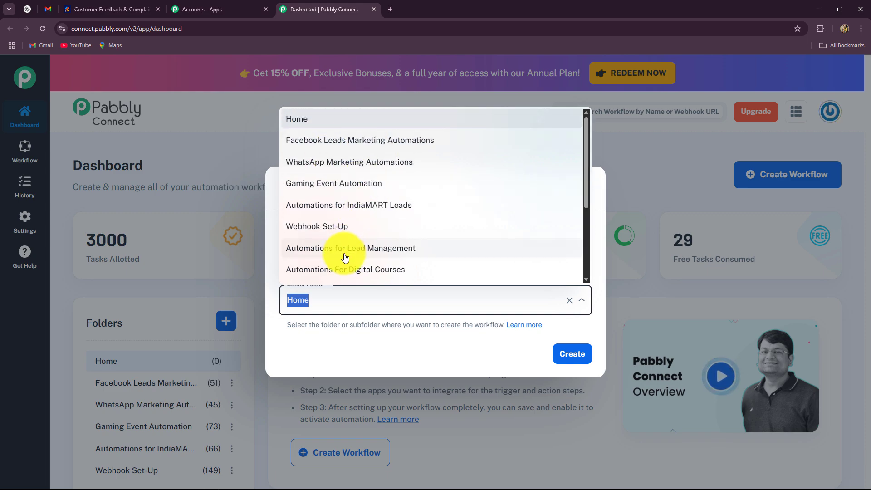
scroll(345, 258, down, 3)
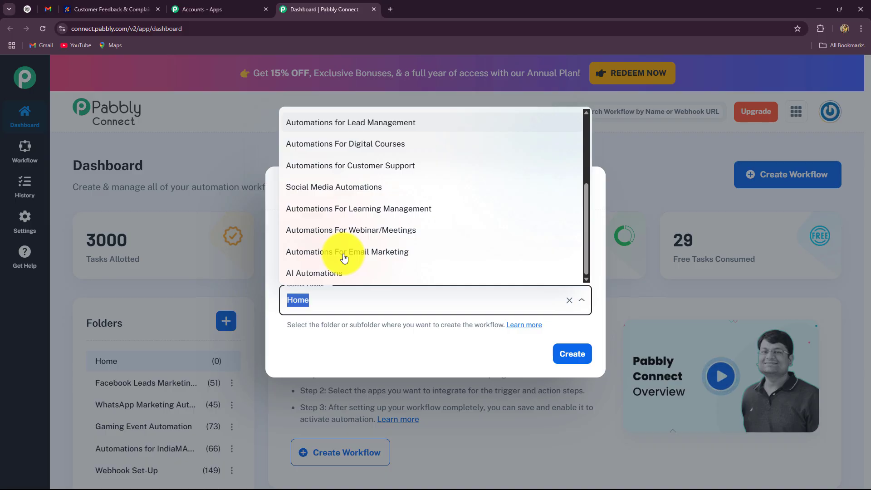
click(315, 274)
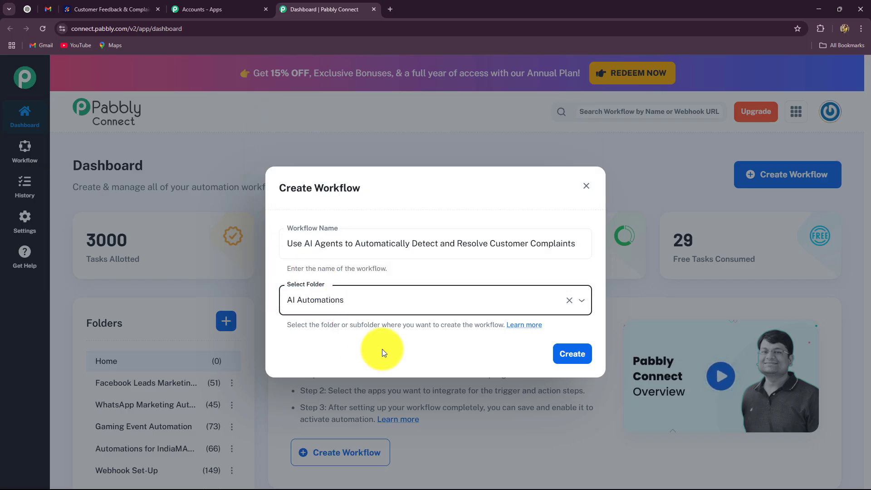
click(567, 354)
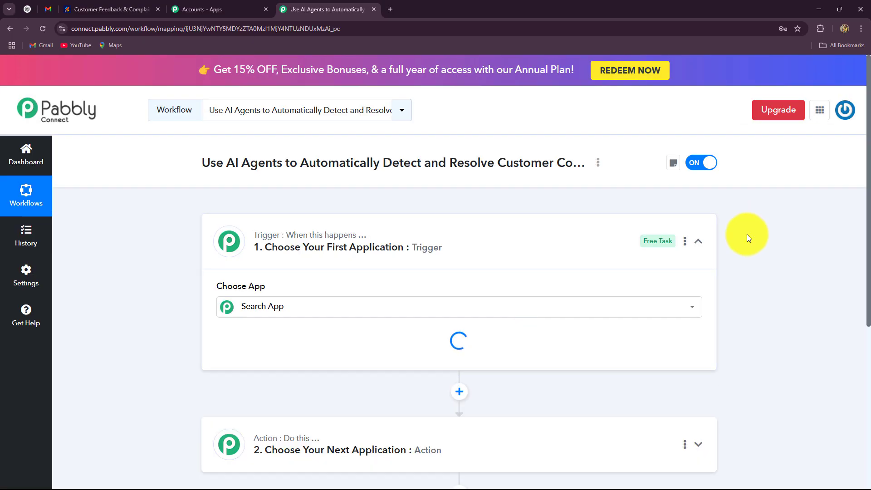
Look over the collapsed trigger and action steps of the workflow and the Jotform feedback form
click(699, 241)
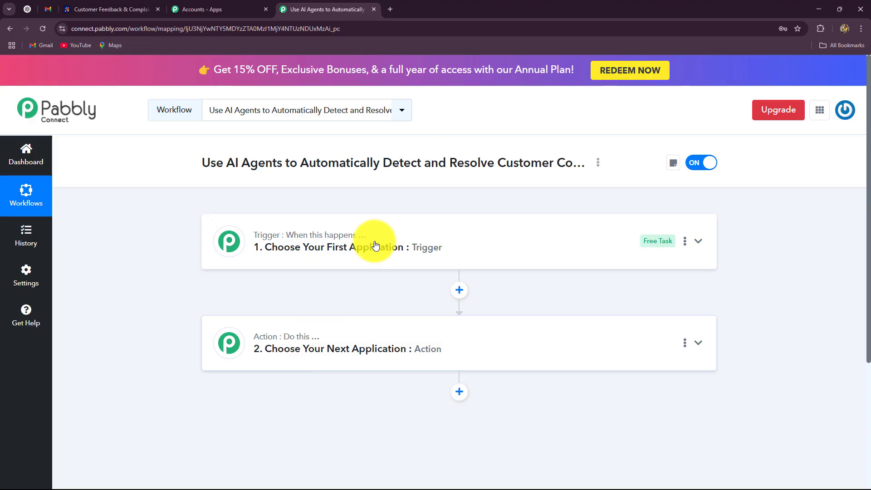
mouse_move(265, 344)
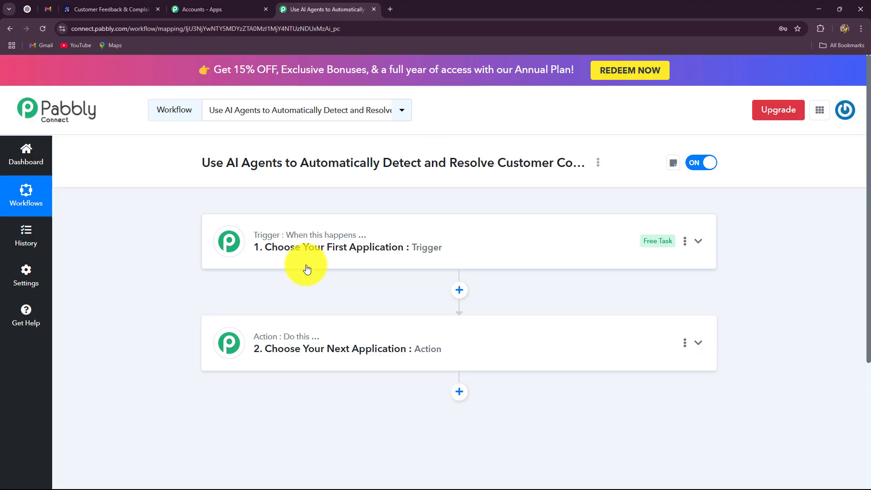
click(107, 9)
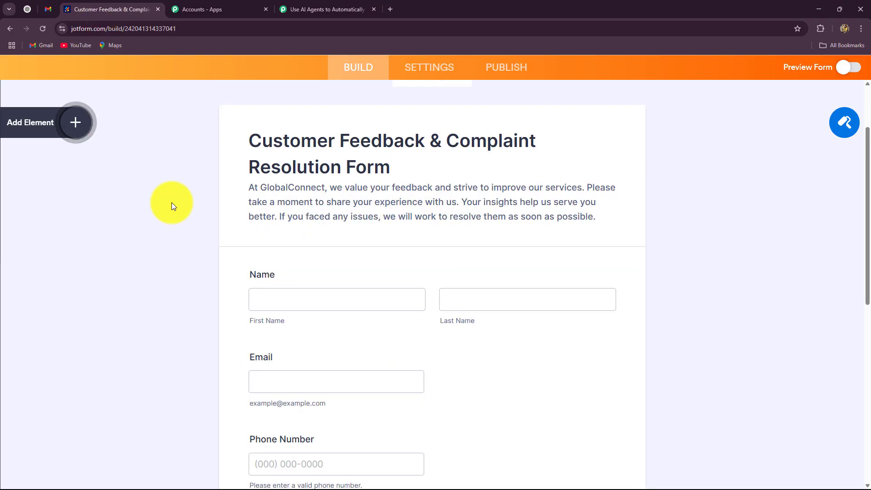
click(327, 5)
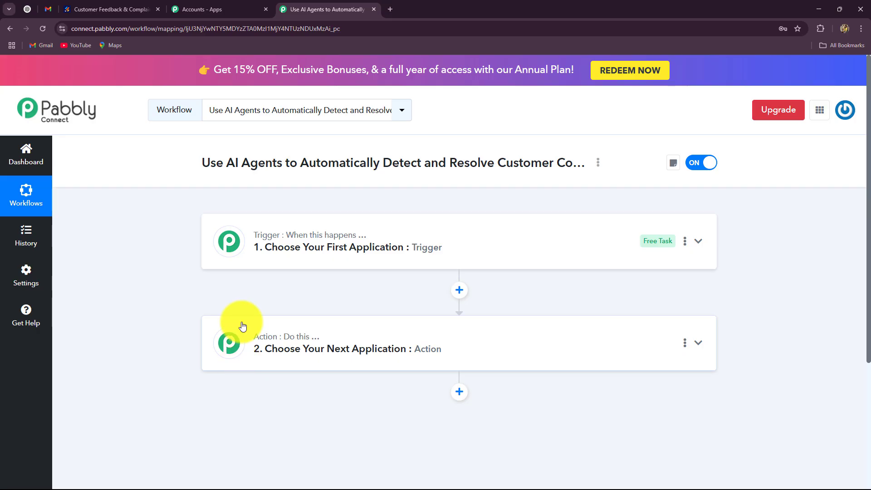
Expand the workflow's trigger step and choose Jotform as its app, checking the feedback form's fields on the way
click(226, 240)
scroll(123, 279, down, 2)
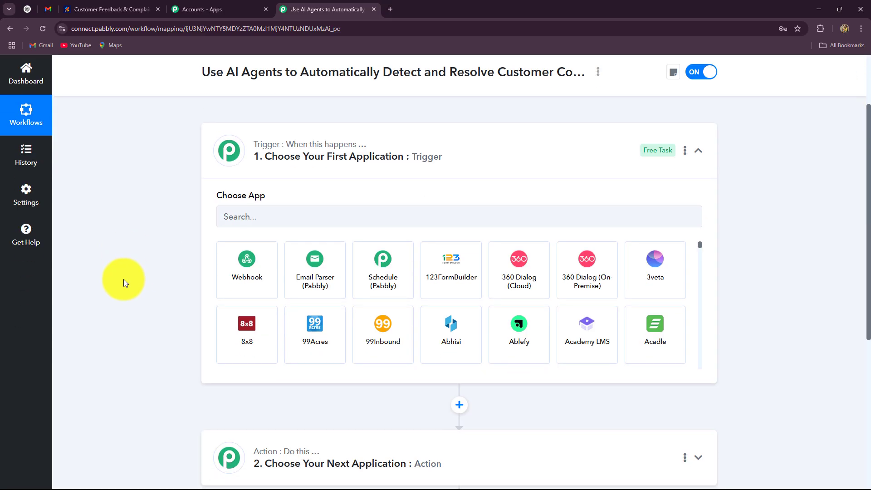
click(233, 220)
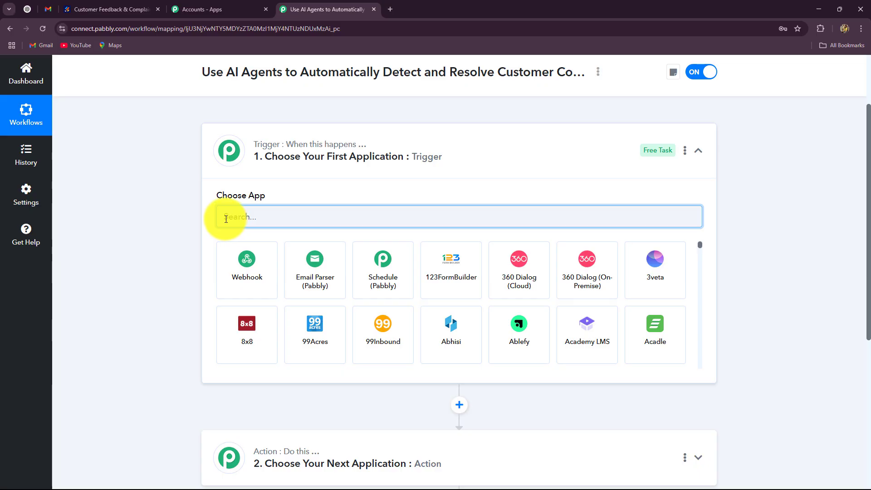
click(138, 7)
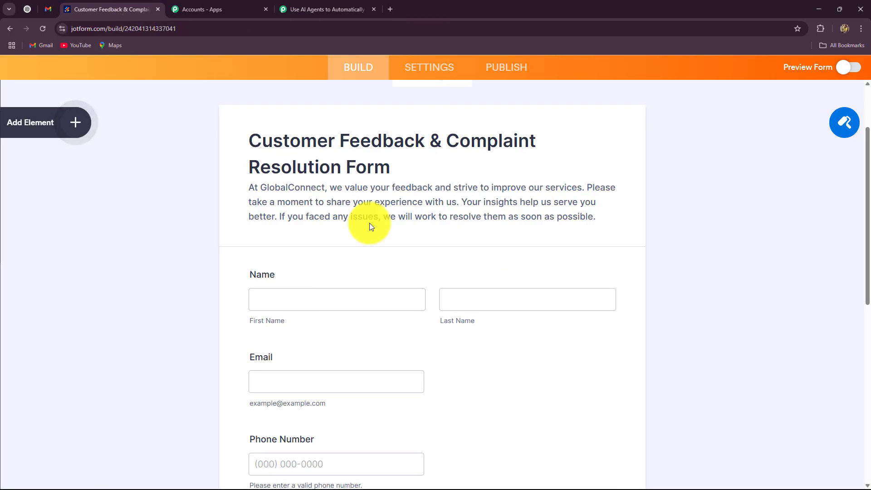
scroll(216, 335, down, 9)
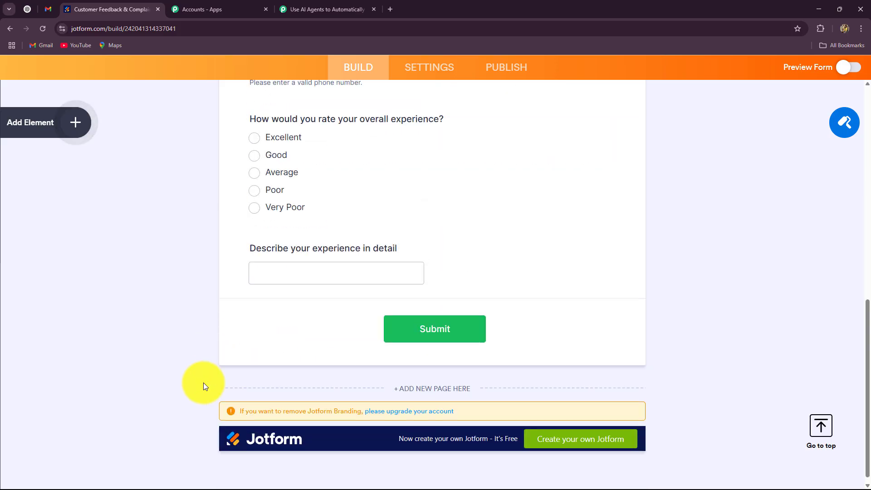
scroll(204, 386, up, 10)
click(311, 9)
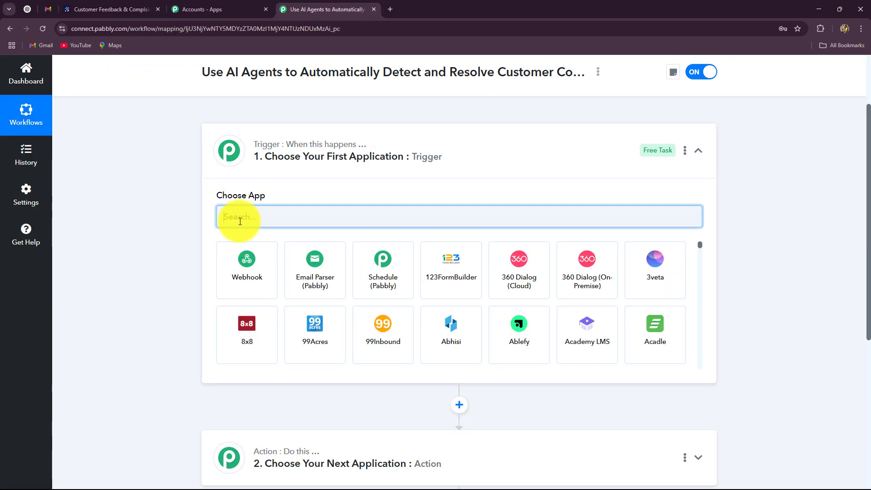
text(Jot)
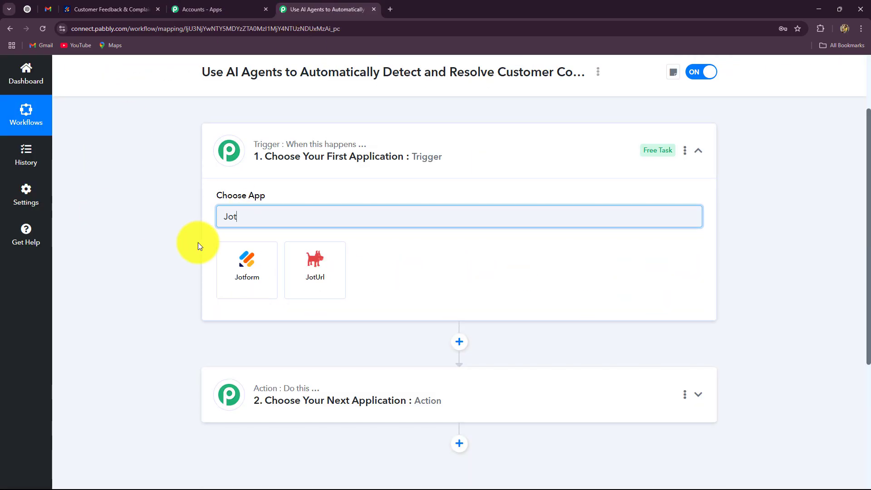
click(235, 272)
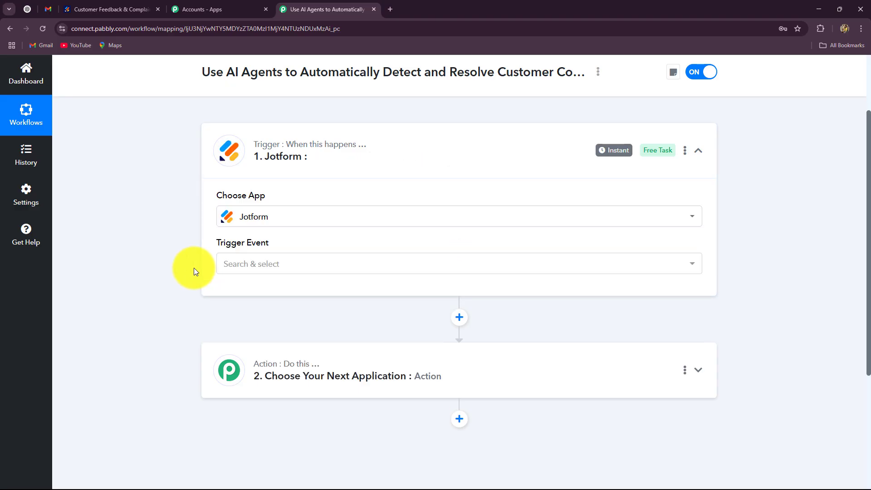
Set the Jotform trigger event to New Response
click(111, 8)
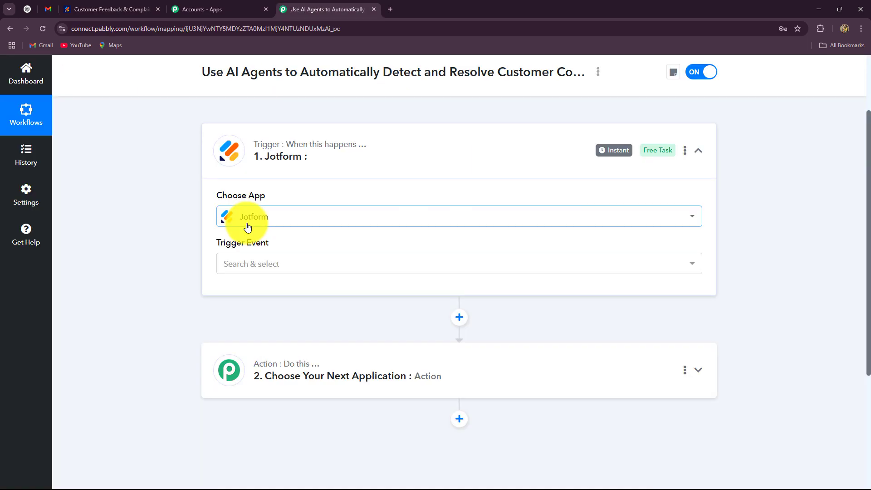
click(253, 265)
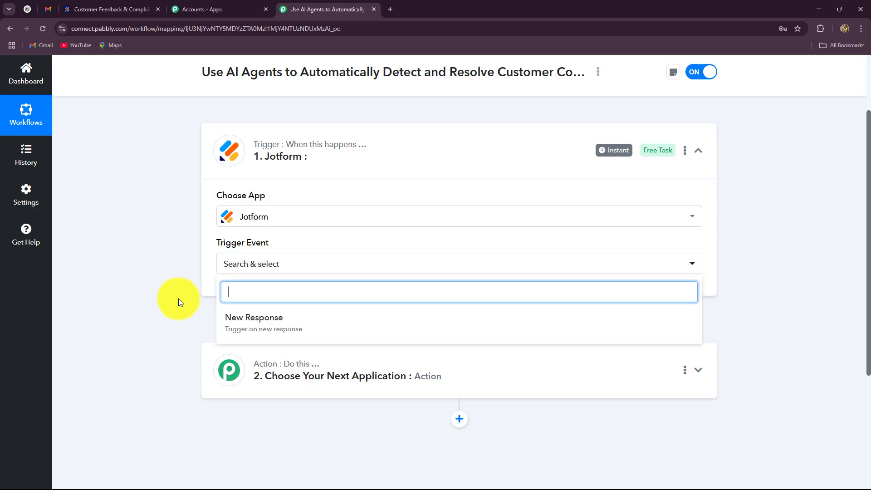
click(320, 337)
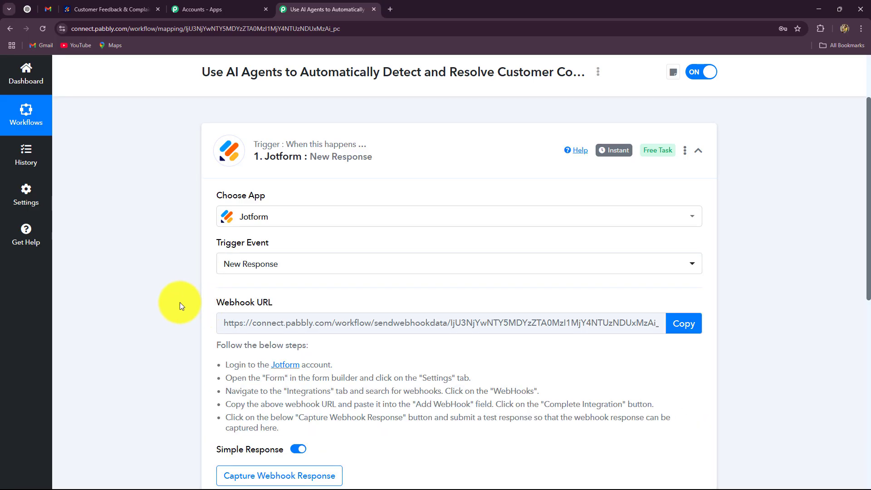
Read the trigger's instructions for connecting its webhook URL to Jotform and check the feedback form in the form builder
click(119, 9)
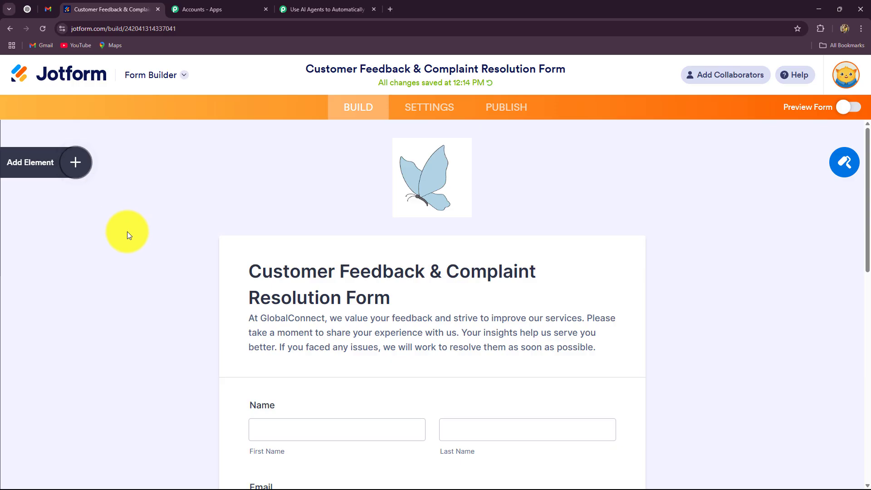
click(328, 7)
scroll(170, 187, down, 2)
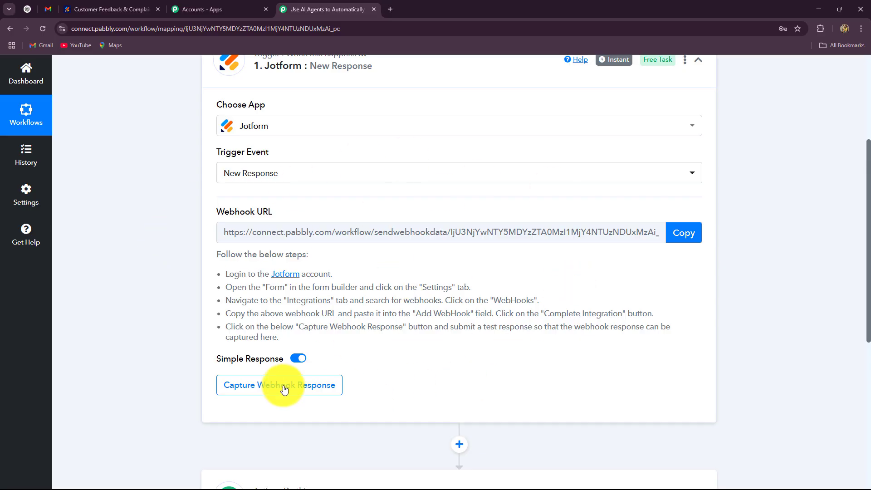
drag(226, 274, 291, 342)
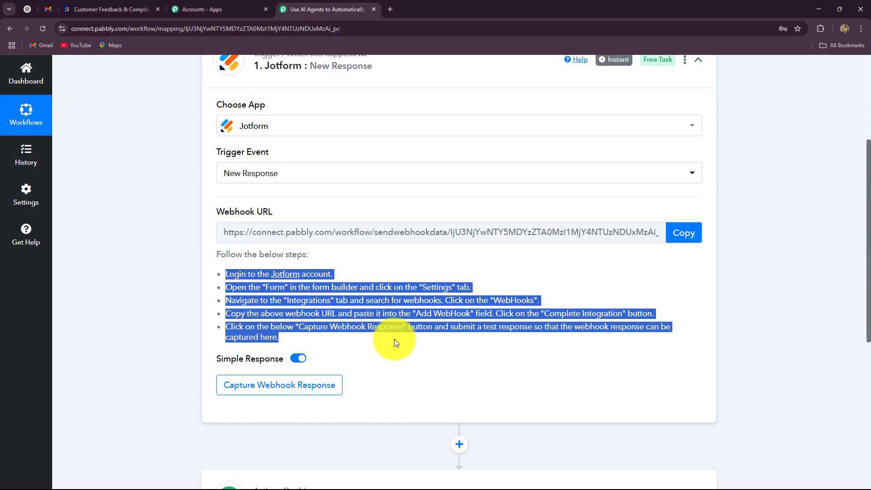
click(355, 311)
drag(559, 327, 185, 278)
click(185, 278)
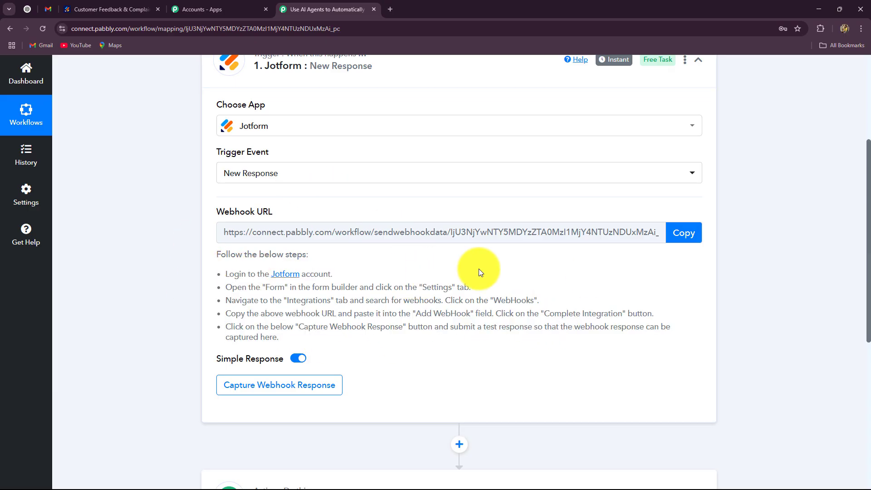
click(111, 9)
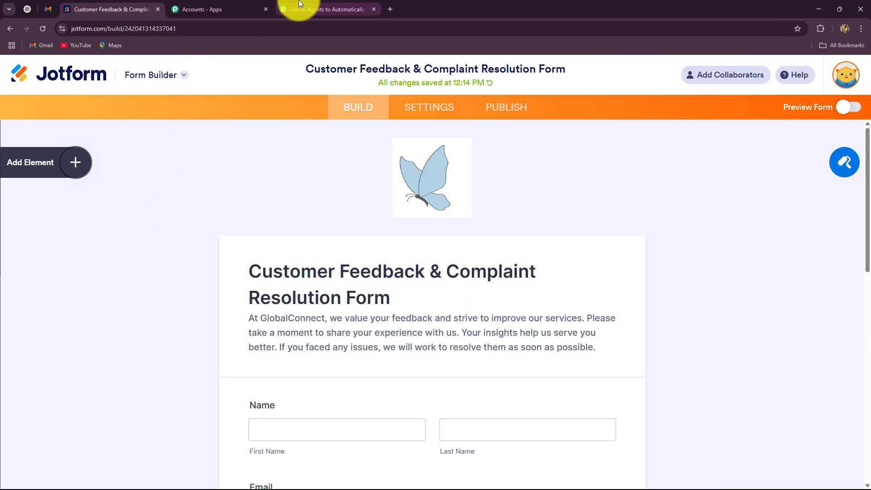
click(336, 9)
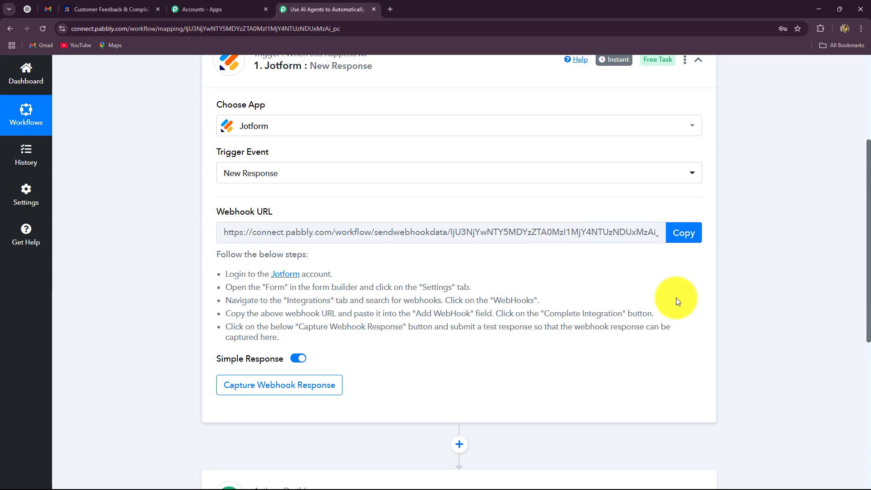
Copy the trigger's webhook URL, switch to the Jotform form builder and look through the feedback form
click(688, 233)
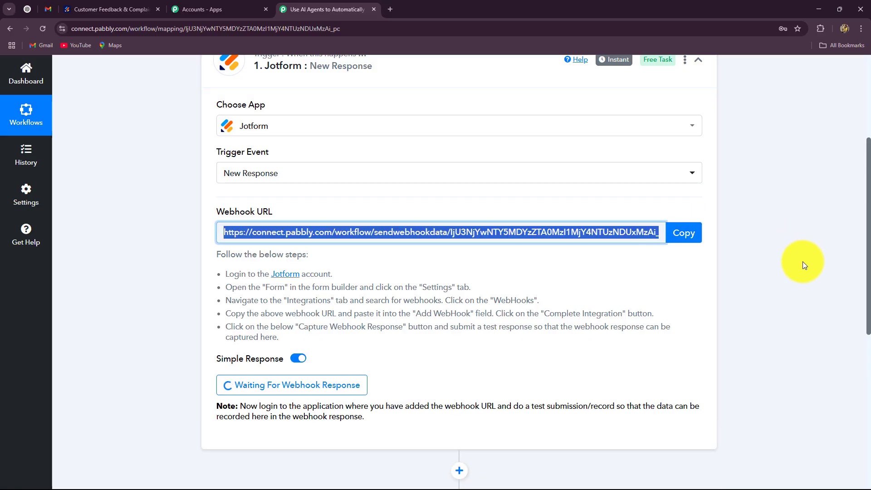
click(84, 5)
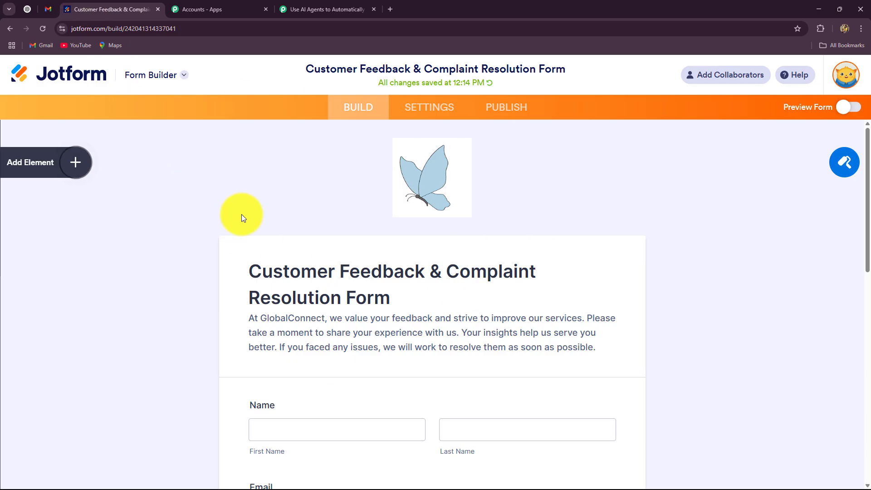
scroll(242, 214, down, 5)
scroll(242, 214, up, 5)
scroll(241, 214, down, 8)
scroll(241, 215, up, 3)
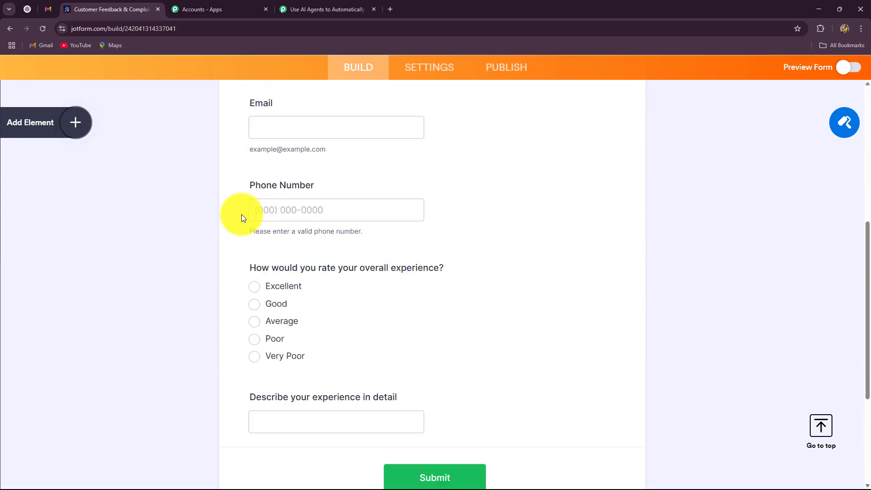
scroll(242, 218, up, 8)
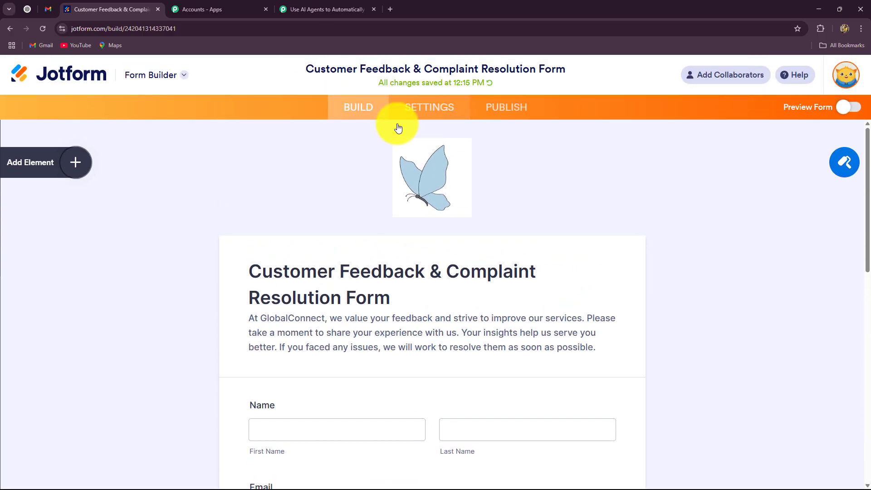
Search the feedback form's integration settings for "we" and open the Webhooks integration
click(419, 115)
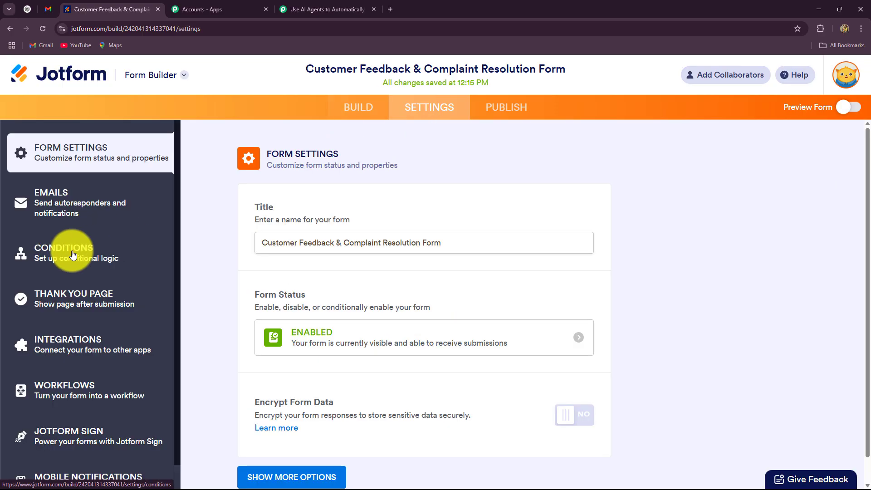
click(68, 350)
click(465, 196)
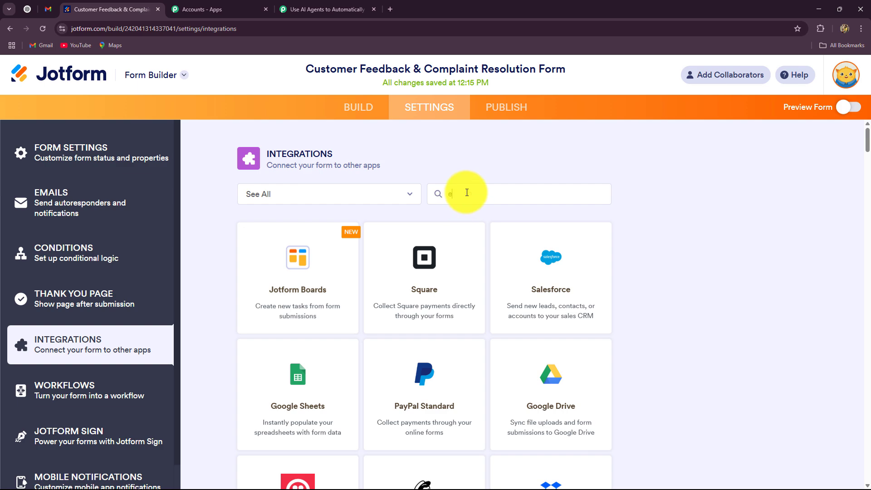
text(we)
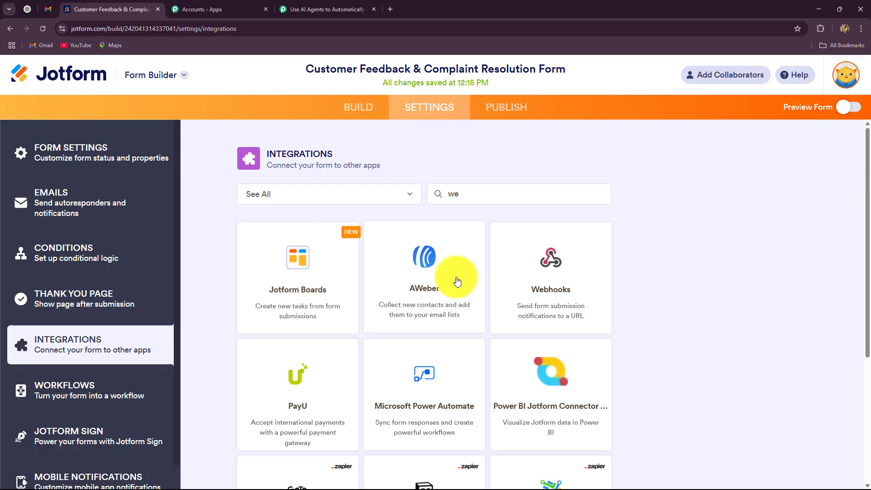
click(567, 276)
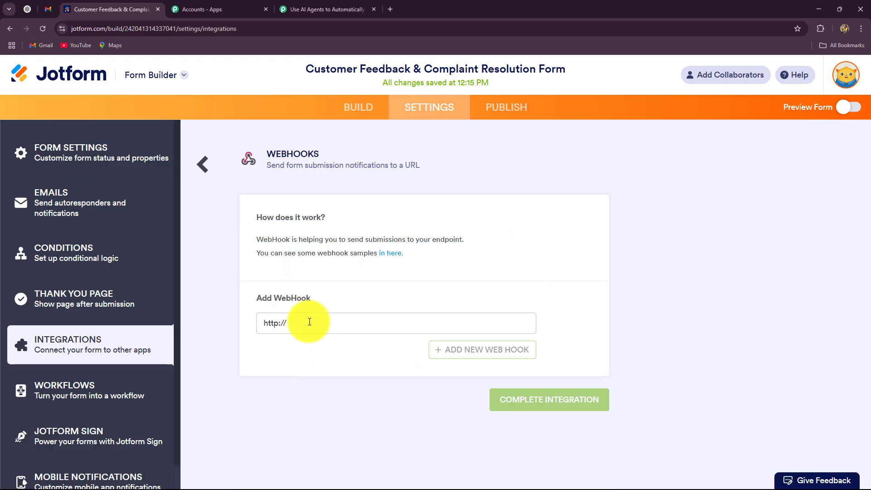
Replace the placeholder address in the Add WebHook field with the copied Pabbly webhook URL and complete the integration
drag(309, 322, 203, 327)
key(BackSpace)
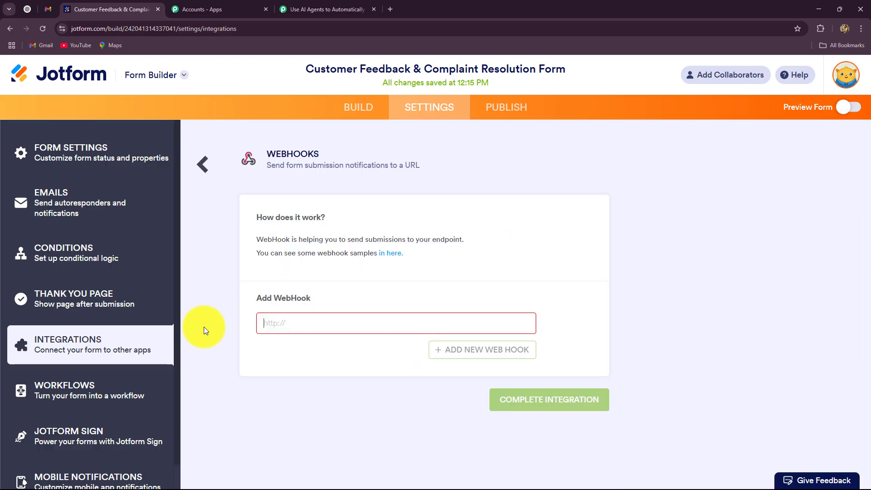
key(ctrl+v)
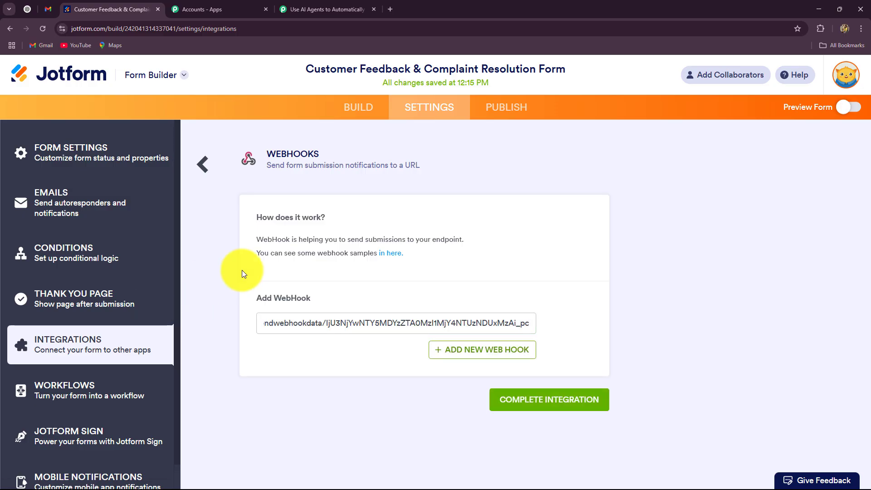
click(510, 404)
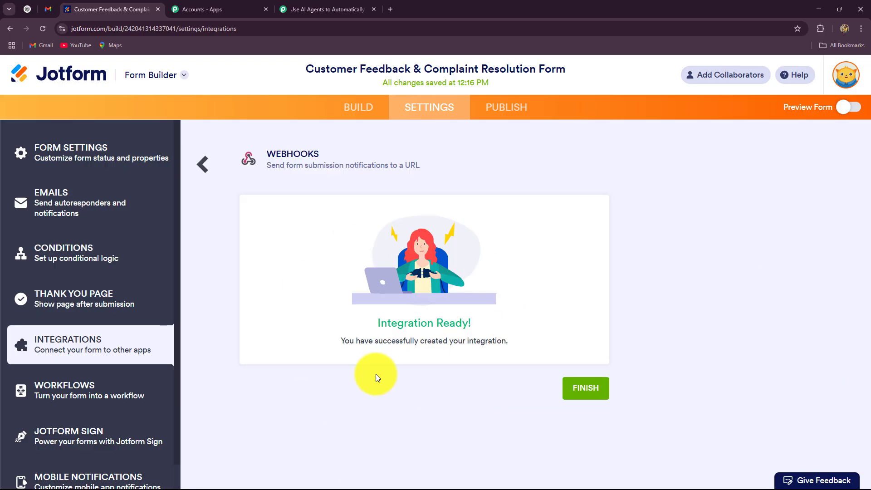
Switch to the Pabbly Connect workflow and read the trigger's note on making a test submission for the webhook response
click(327, 9)
scroll(152, 254, down, 4)
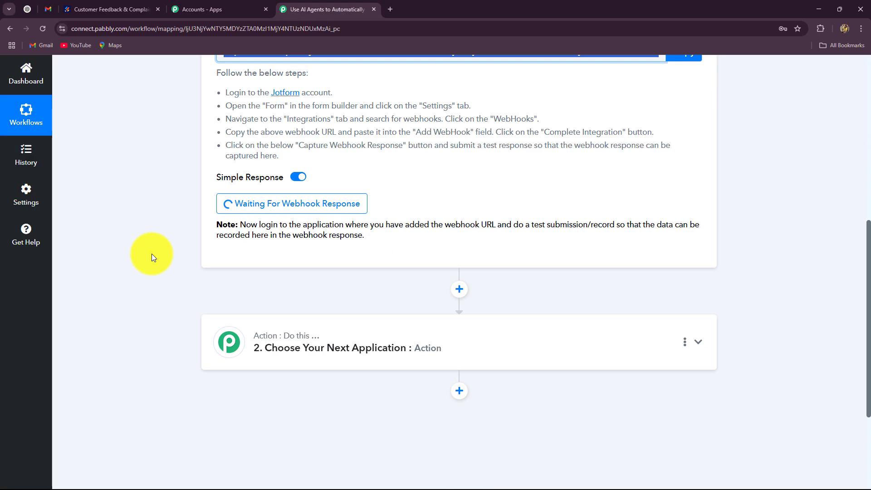
scroll(151, 254, up, 4)
scroll(150, 261, down, 2)
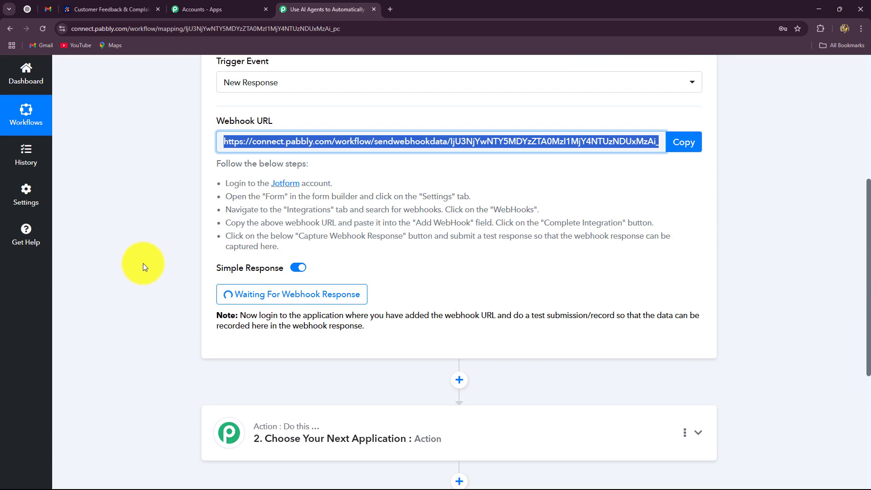
click(250, 319)
drag(251, 319, 387, 331)
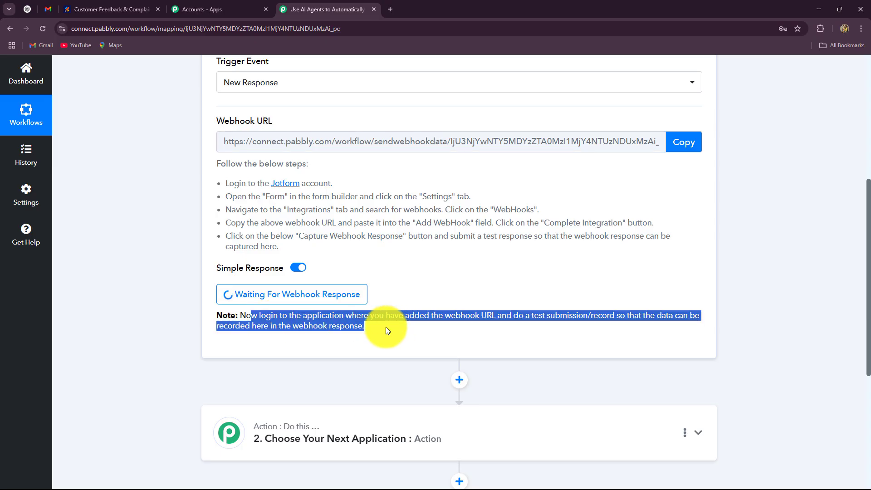
click(159, 311)
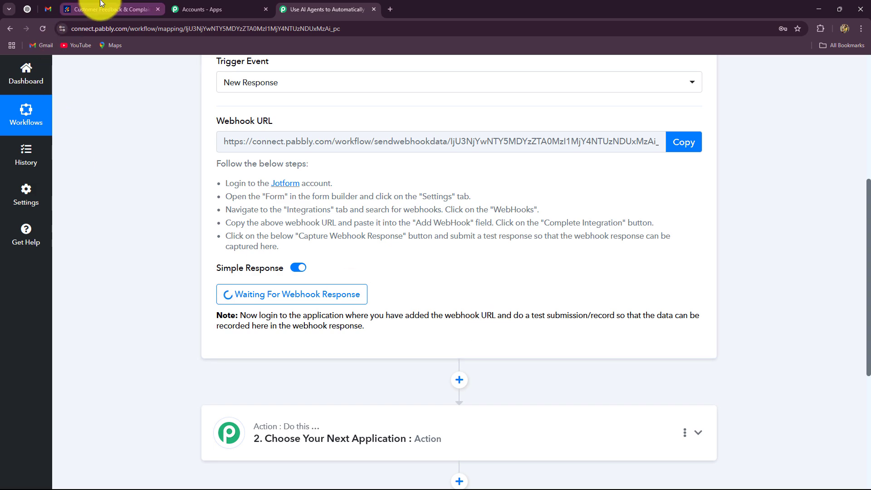
Switch to Jotform, copy the feedback form's public link from its publish settings and open the live form in a new browser tab
click(89, 8)
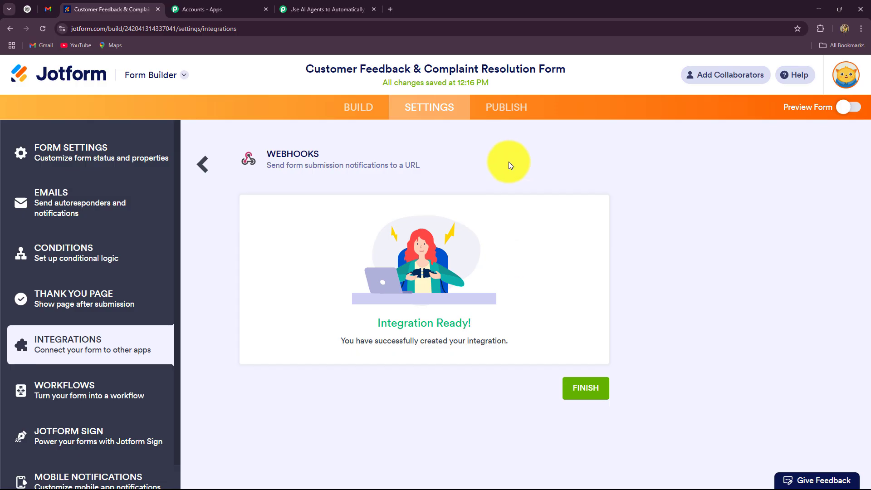
click(510, 110)
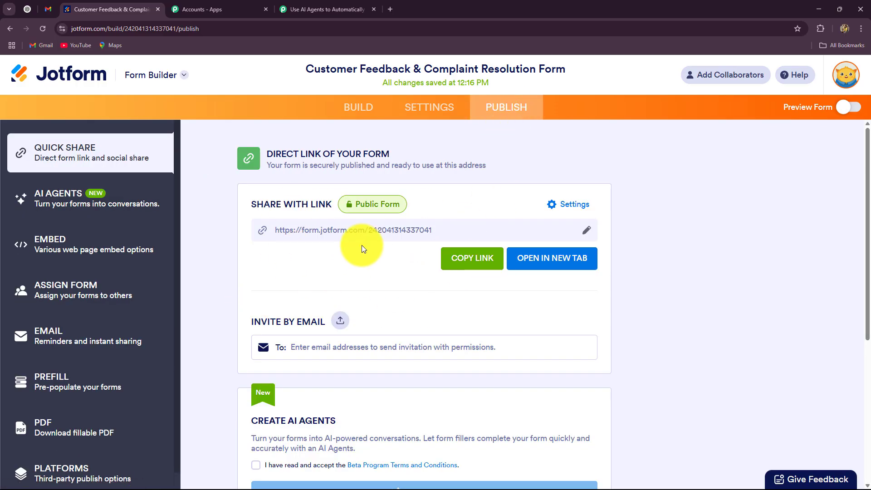
click(472, 259)
click(391, 9)
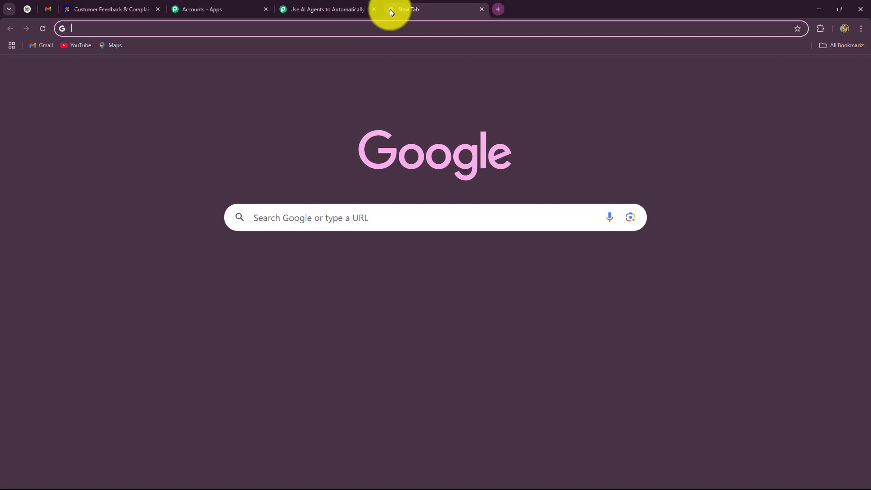
key(ctrl+v)
key(Return)
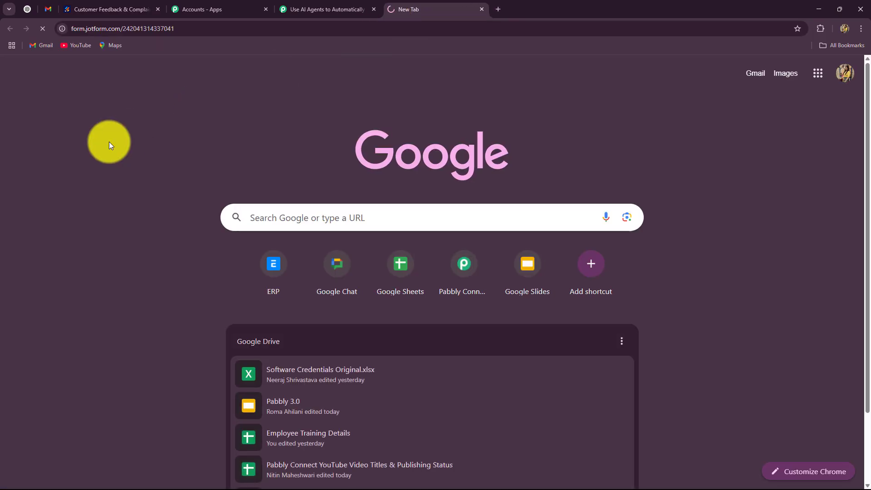
scroll(126, 260, down, 9)
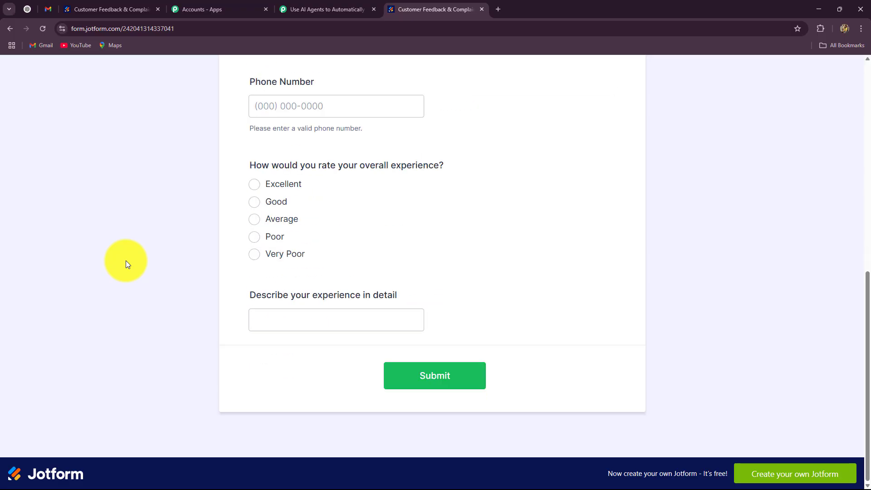
scroll(126, 261, up, 10)
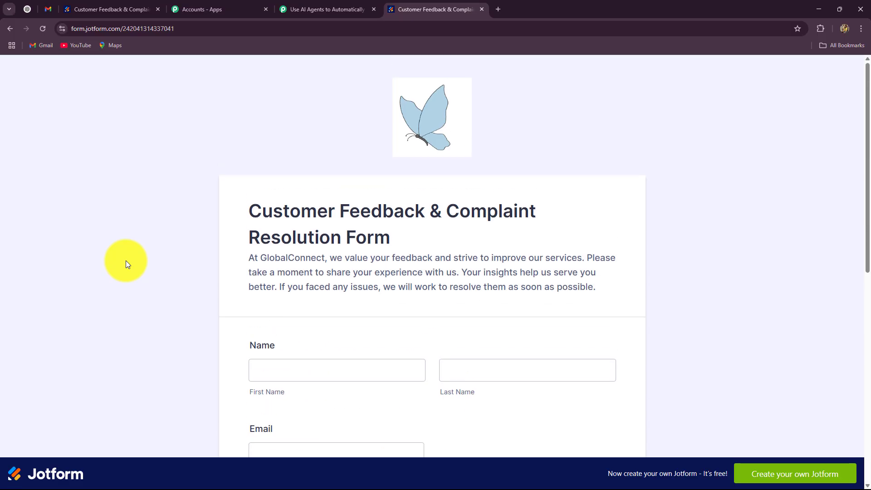
drag(257, 207, 424, 235)
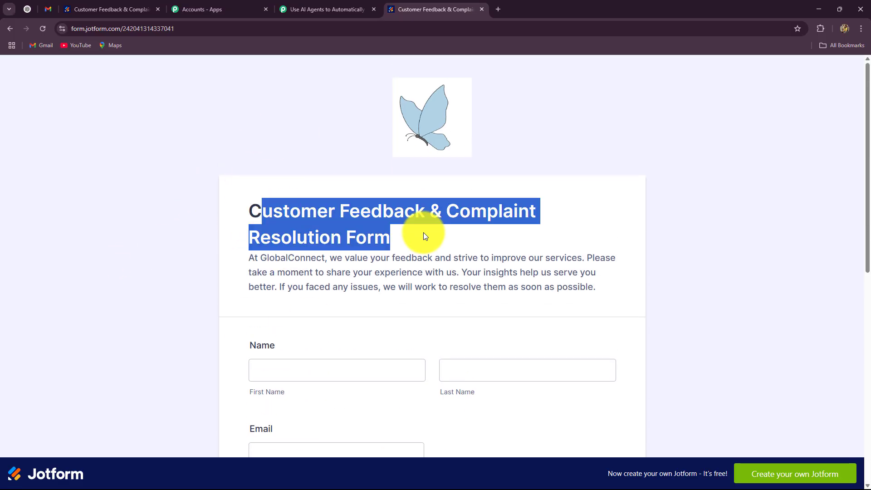
click(229, 241)
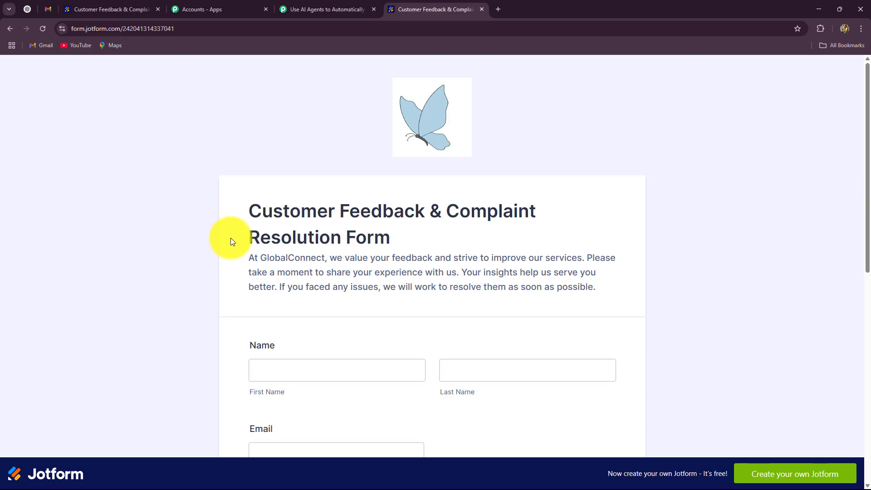
Fill in the test customer's first and last name on the live feedback form
scroll(241, 218, down, 2)
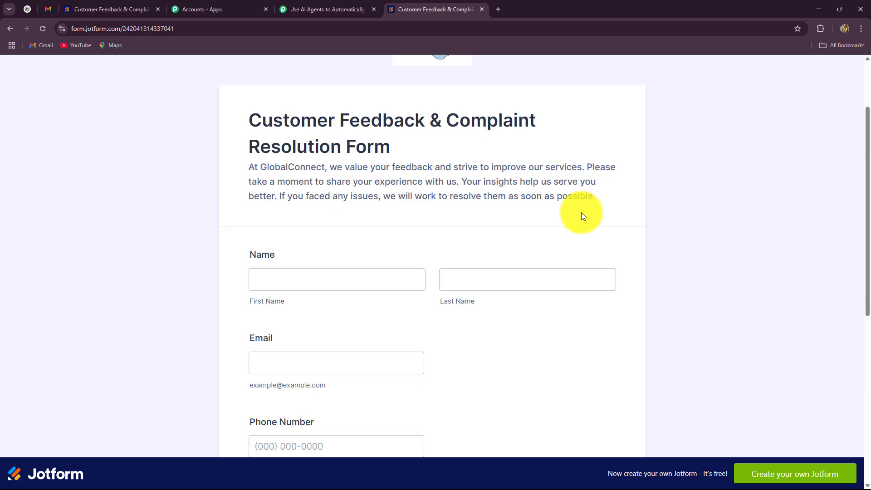
scroll(232, 253, down, 2)
click(274, 182)
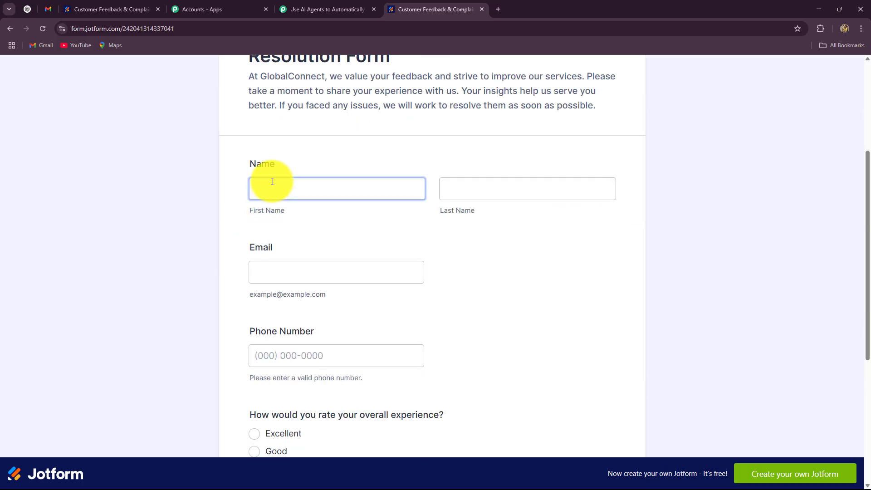
click(271, 184)
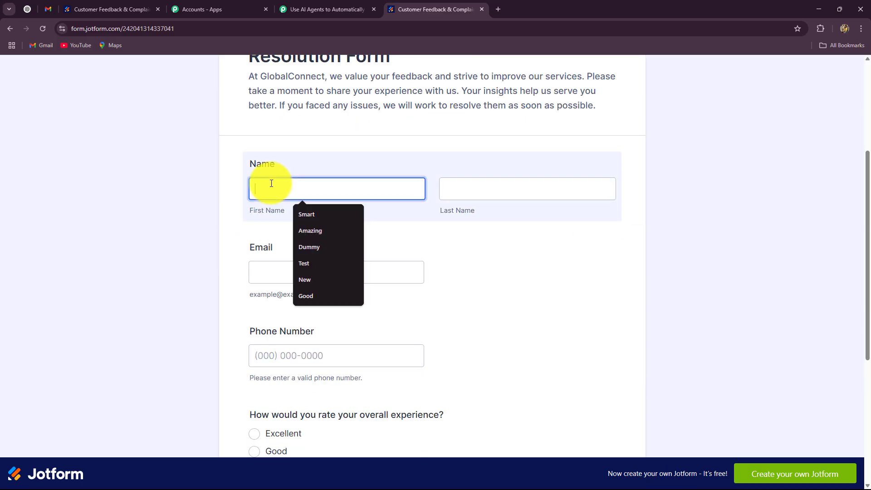
text(Smart)
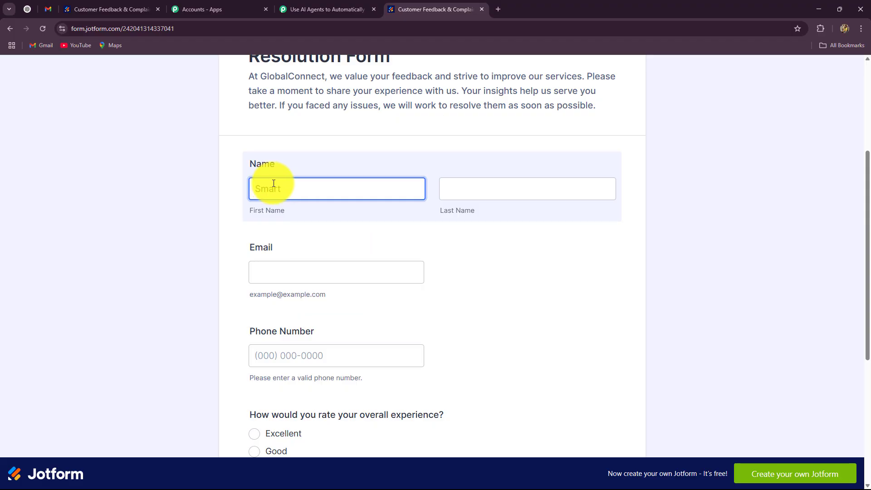
click(500, 184)
click(501, 247)
Fill in the test customer's email address and phone number on the feedback form
click(317, 279)
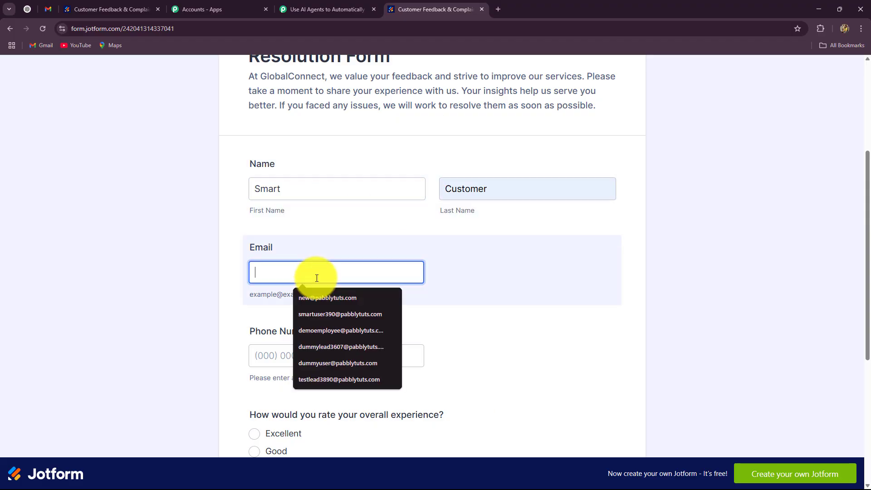
text(smart)
click(320, 314)
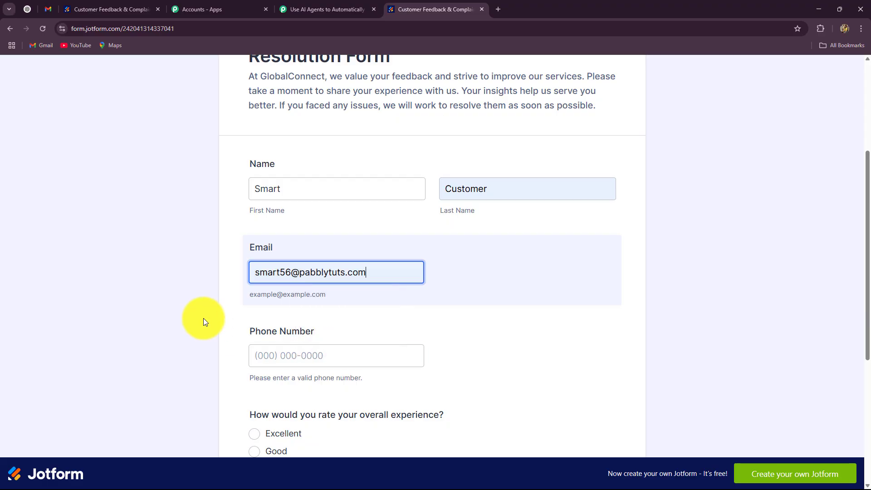
scroll(204, 318, down, 1)
scroll(194, 313, down, 1)
click(273, 257)
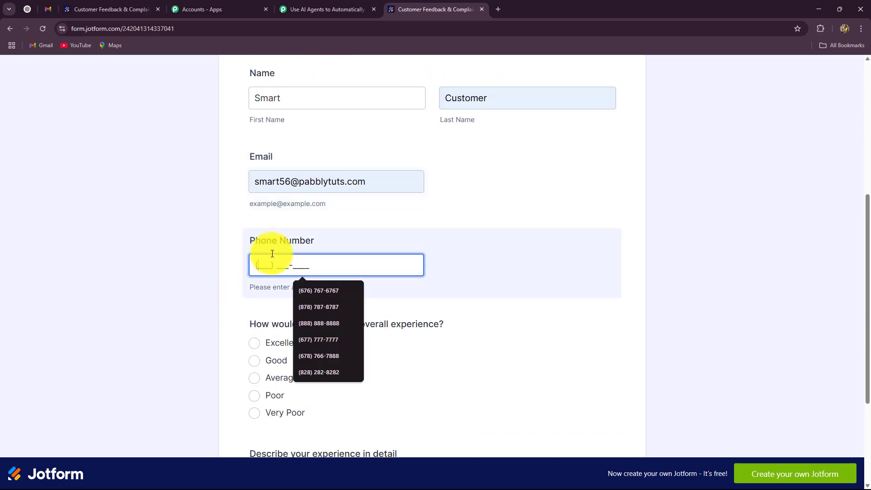
text(727272)
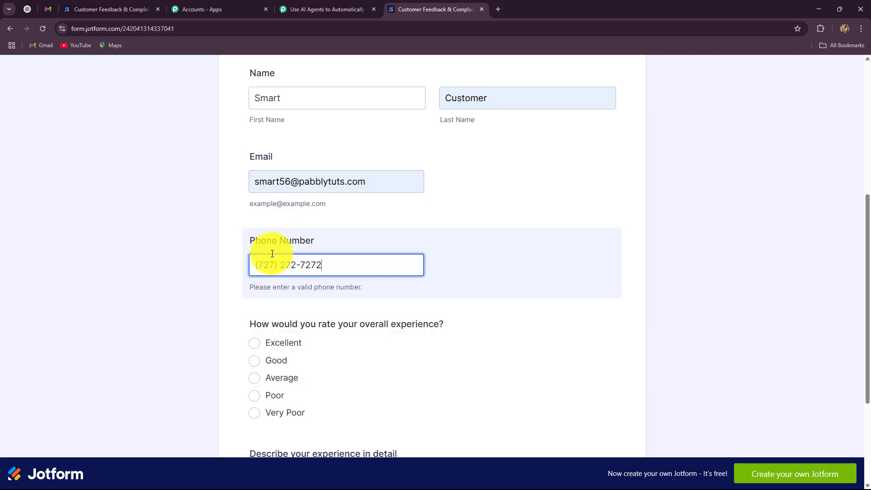
Rate the overall experience Poor, describe it as "The product was broken when I received it. Very disappointed" and submit the form
scroll(141, 260, down, 2)
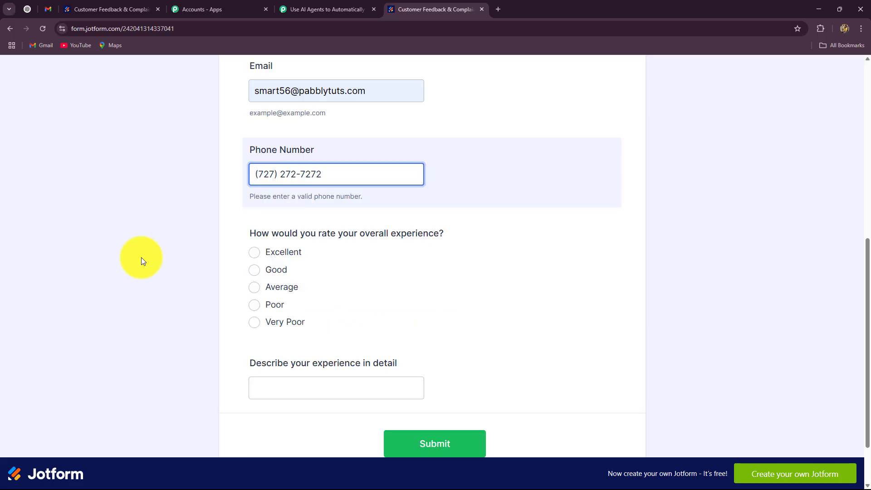
click(253, 310)
click(268, 390)
scroll(193, 363, down, 2)
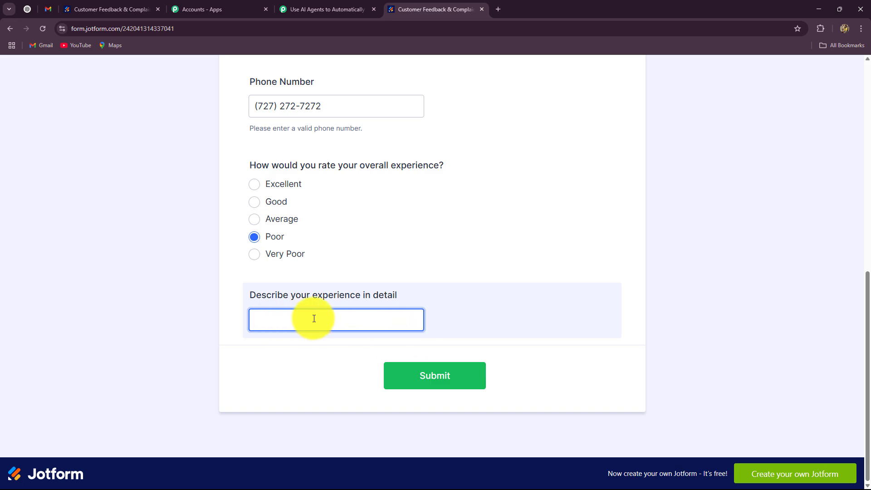
key(ctrl+v)
drag(257, 320, 338, 320)
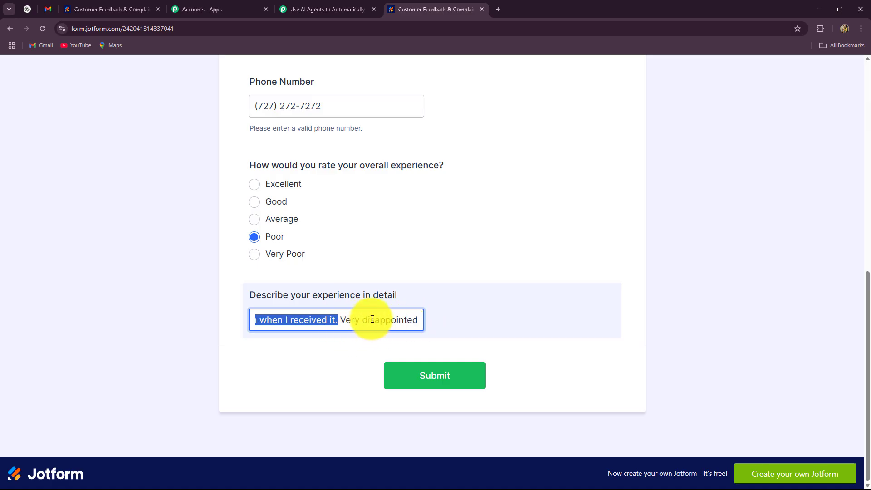
click(417, 321)
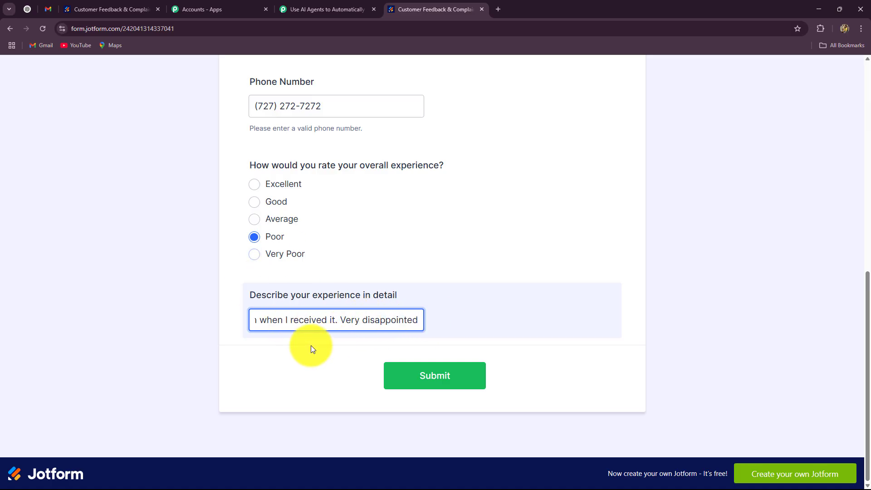
click(453, 374)
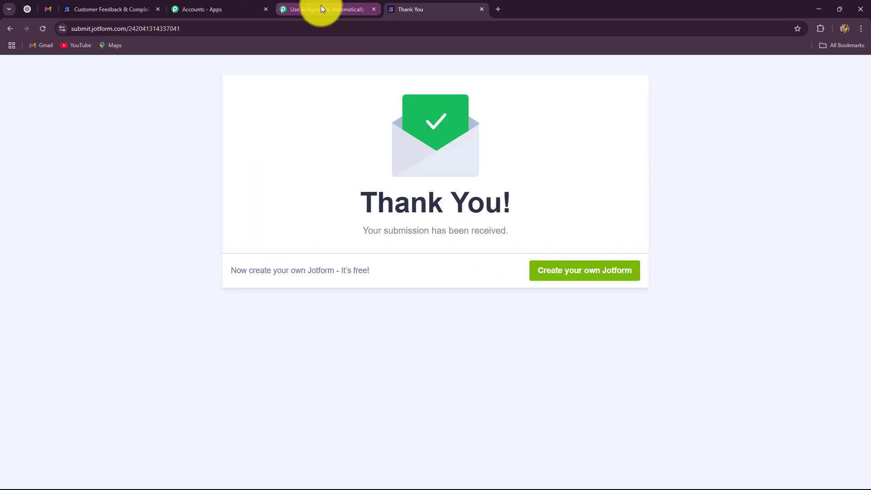
Switch back to the Pabbly Connect workflow and examine the webhook URL, username and submission type in the captured Jotform response
click(321, 10)
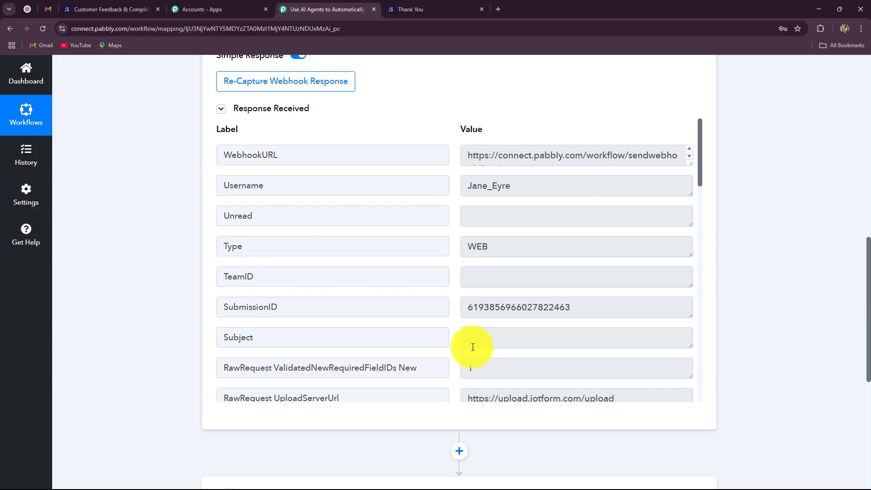
scroll(634, 331, down, 5)
scroll(634, 330, up, 10)
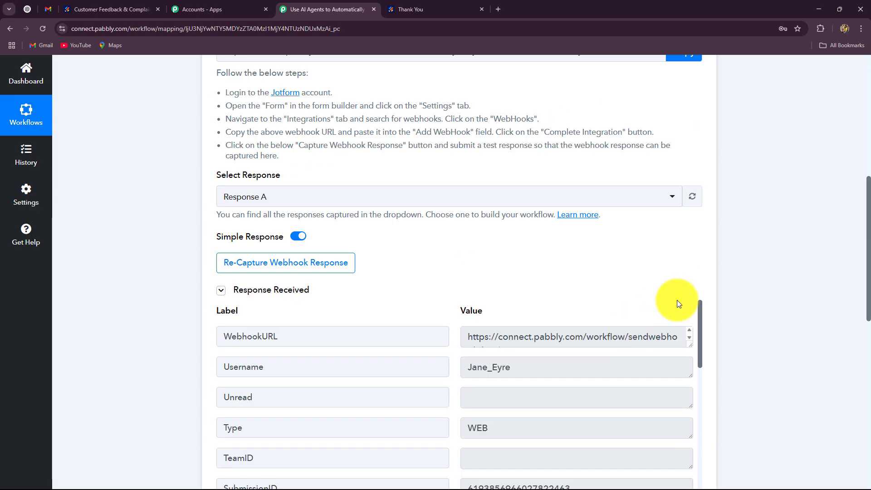
scroll(856, 240, down, 4)
click(495, 155)
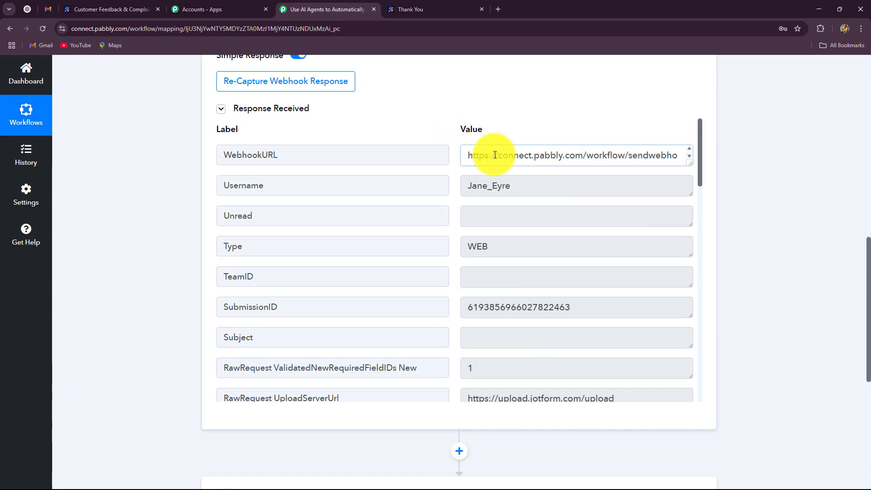
drag(495, 154, 712, 177)
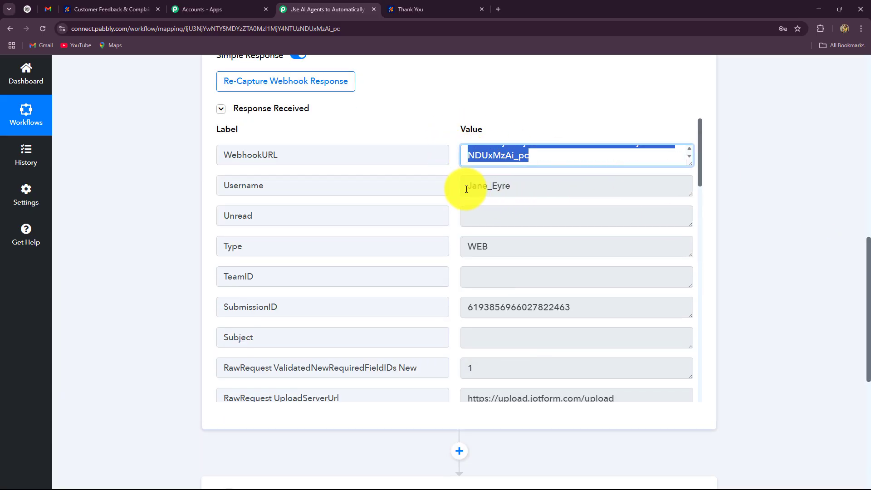
drag(466, 189, 541, 206)
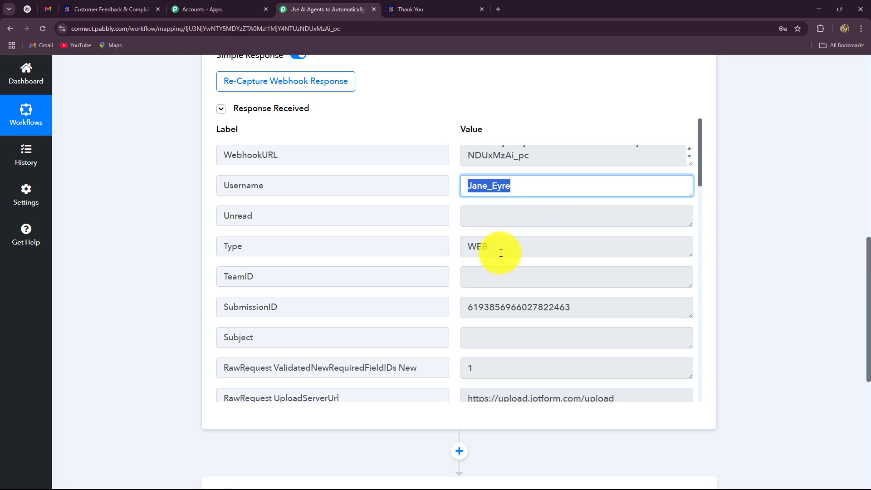
scroll(737, 258, down, 2)
scroll(732, 259, down, 2)
scroll(732, 259, up, 2)
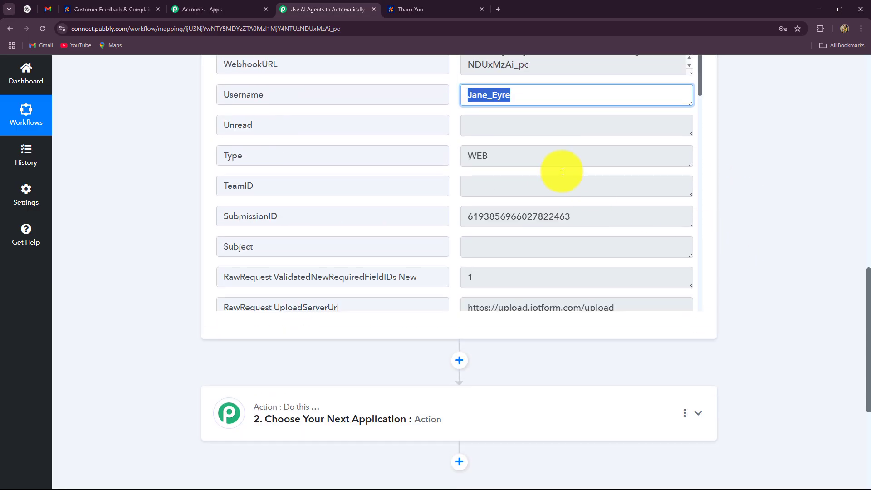
drag(558, 159, 403, 175)
Examine the complaint description, experience rating, phone, email and name fields in the captured Jotform response, enlarging the description value to read it fully
scroll(550, 247, down, 5)
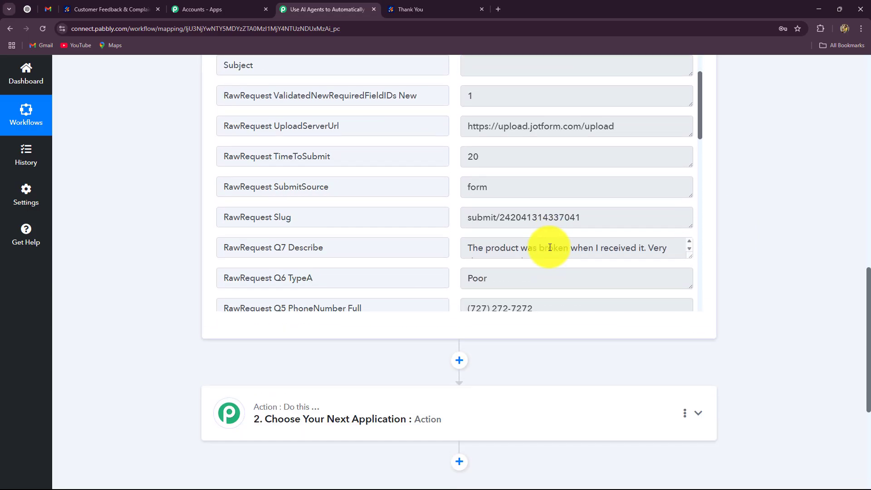
scroll(551, 198, down, 2)
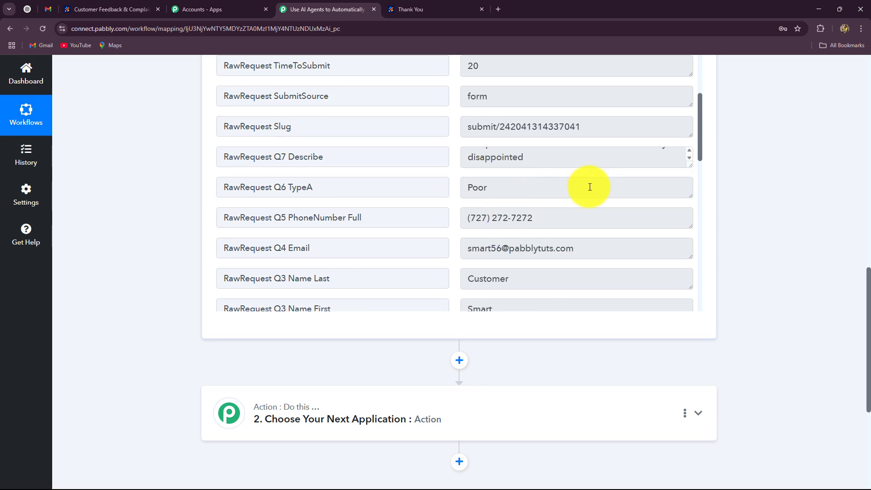
drag(689, 162, 676, 238)
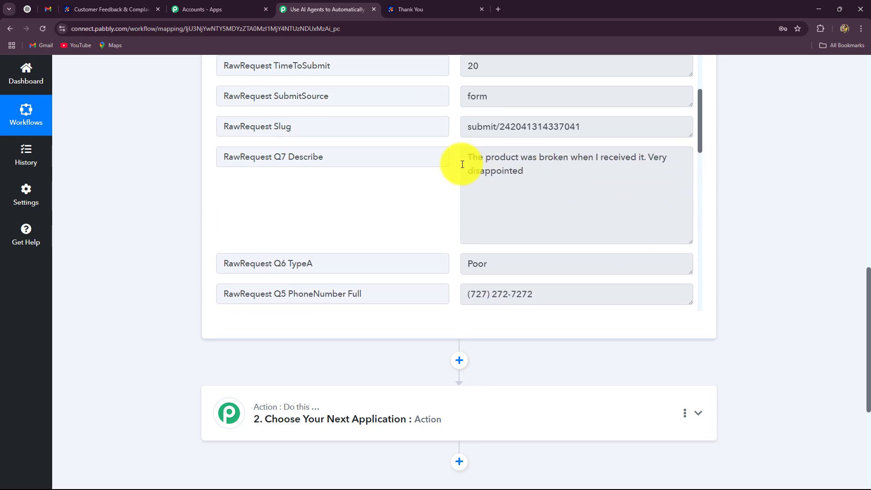
drag(464, 159, 547, 191)
scroll(507, 182, down, 2)
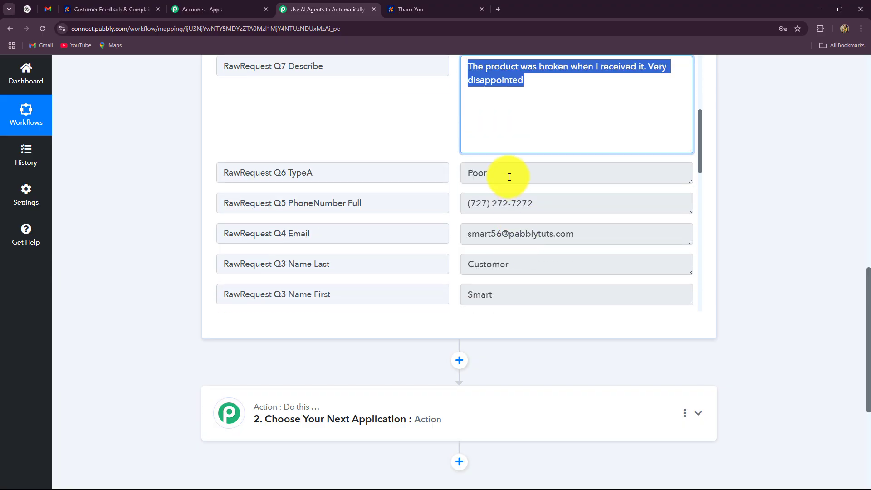
key(Tab)
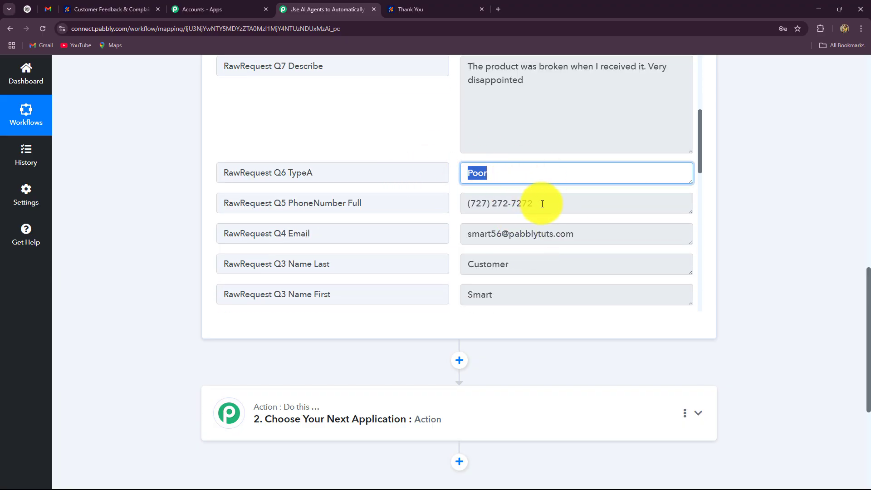
key(Tab)
click(482, 243)
scroll(554, 251, down, 4)
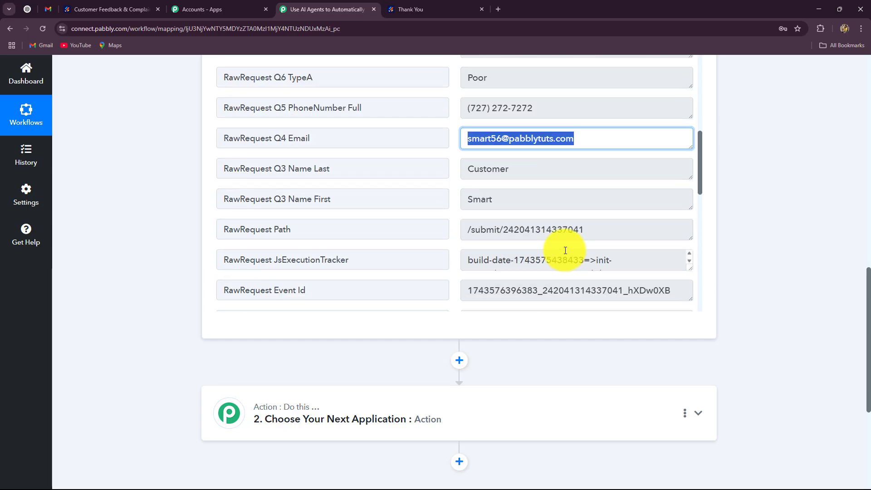
key(Tab)
key(Tab)
drag(486, 83, 503, 130)
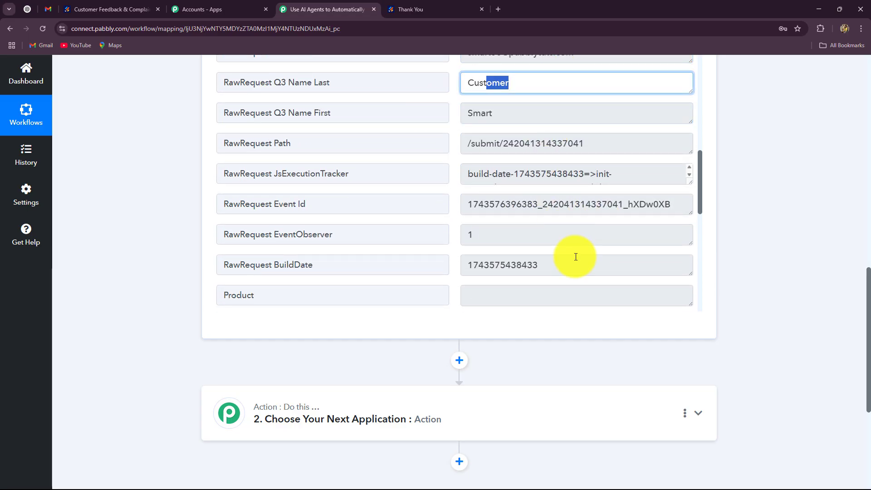
Collapse the Jotform New Response trigger step
scroll(576, 254, down, 5)
scroll(576, 255, up, 8)
scroll(579, 254, up, 10)
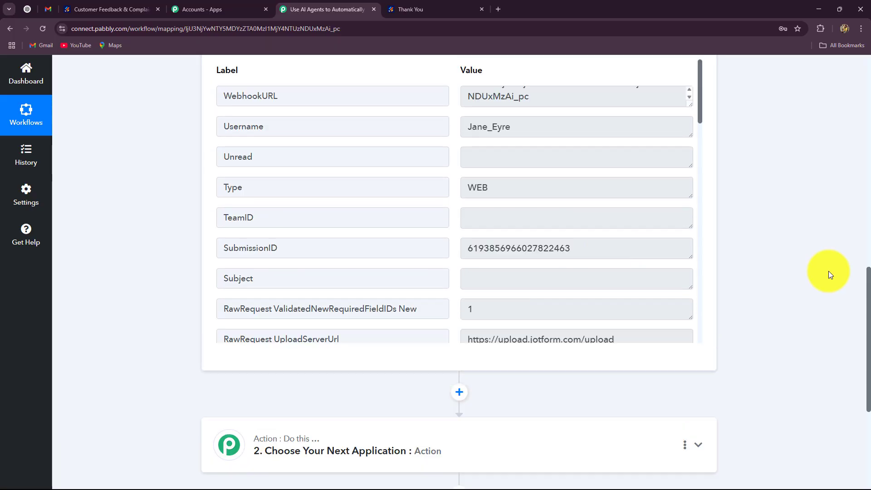
scroll(772, 241, up, 5)
scroll(764, 243, down, 2)
scroll(856, 288, down, 4)
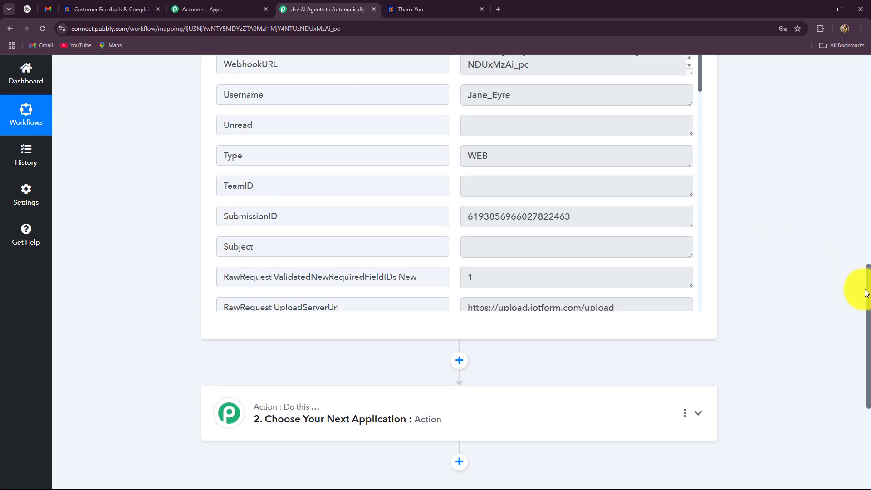
scroll(860, 327, up, 10)
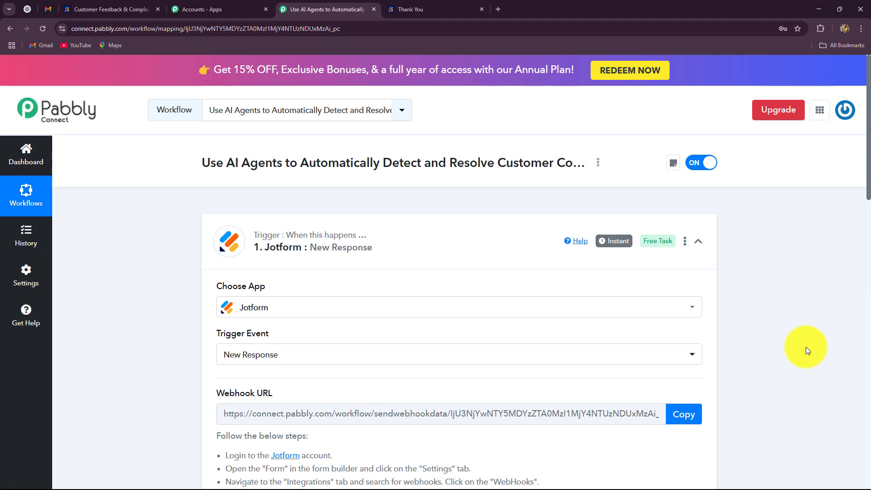
click(698, 244)
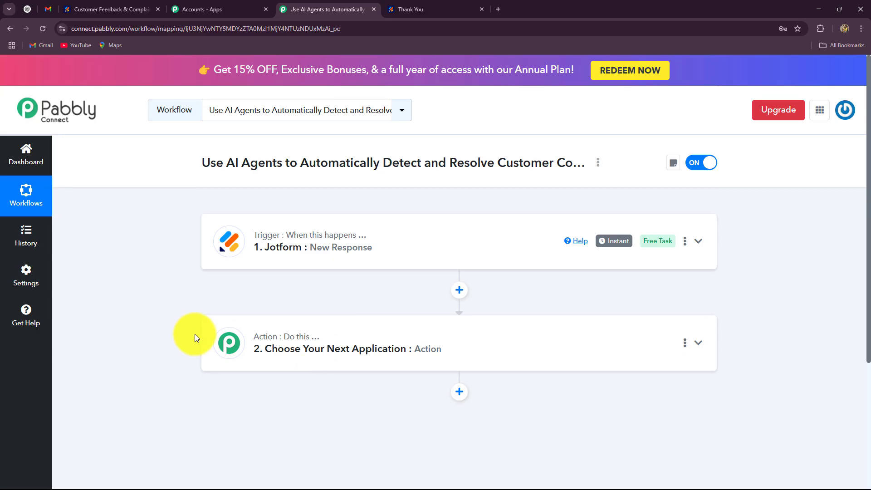
Set the workflow's second step to OpenAI (ChatGPT, DALL-E, Whisper) with the ChatGPT action event and open its account connection settings
scroll(195, 331, down, 2)
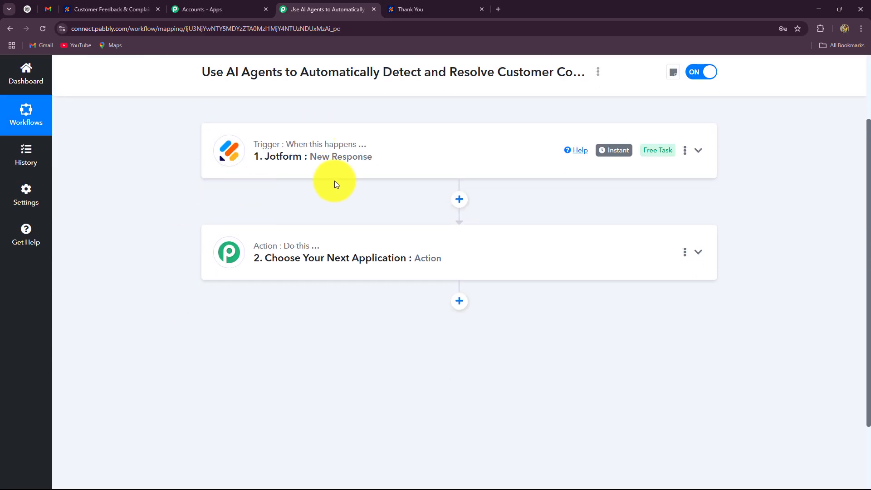
click(324, 254)
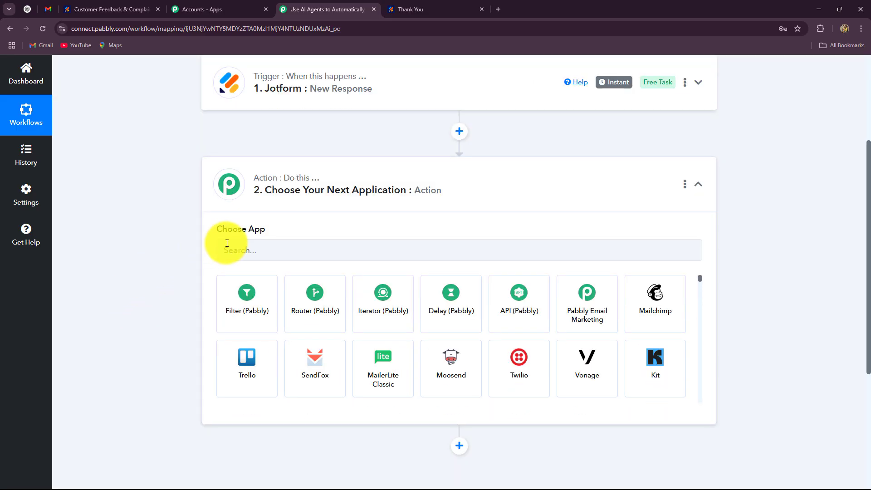
click(227, 243)
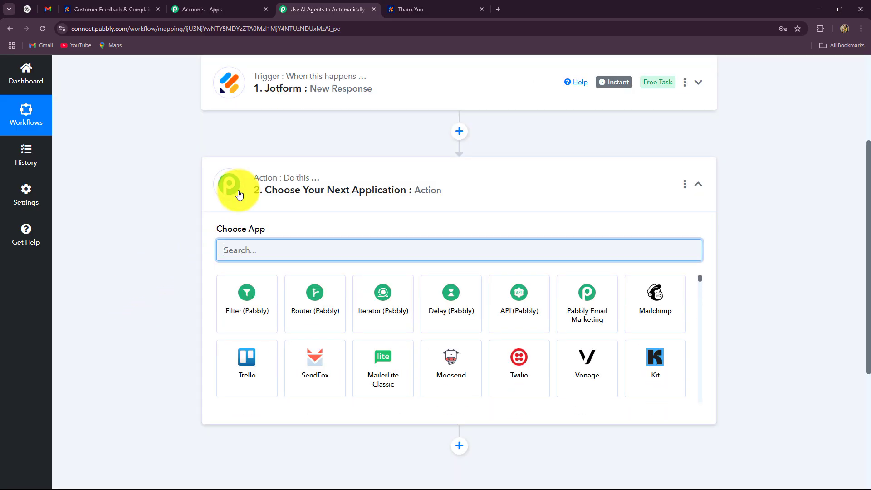
text(ope)
click(295, 297)
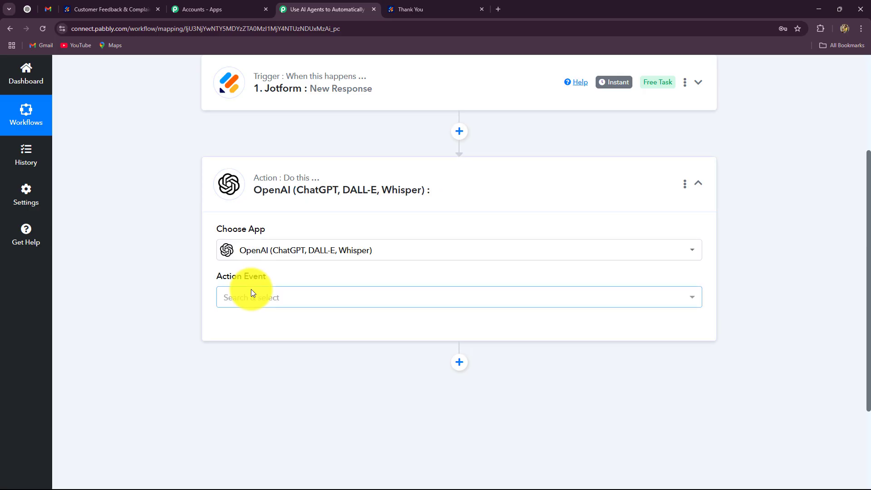
click(249, 298)
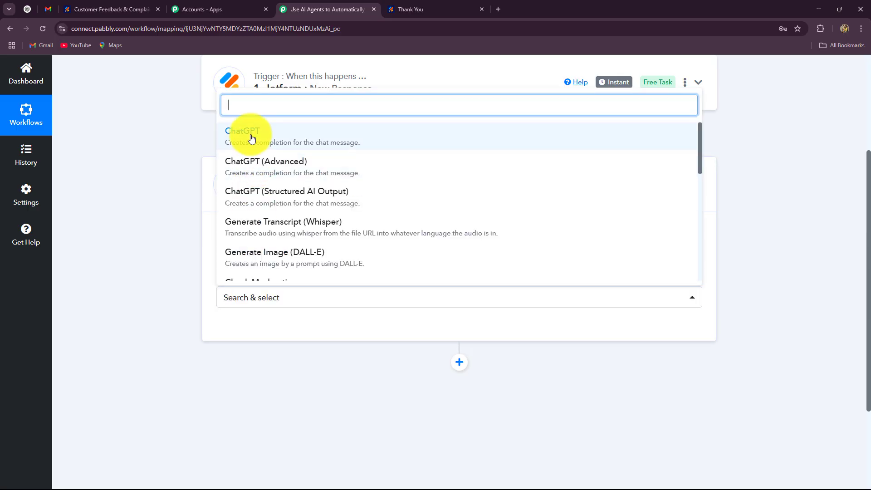
click(252, 139)
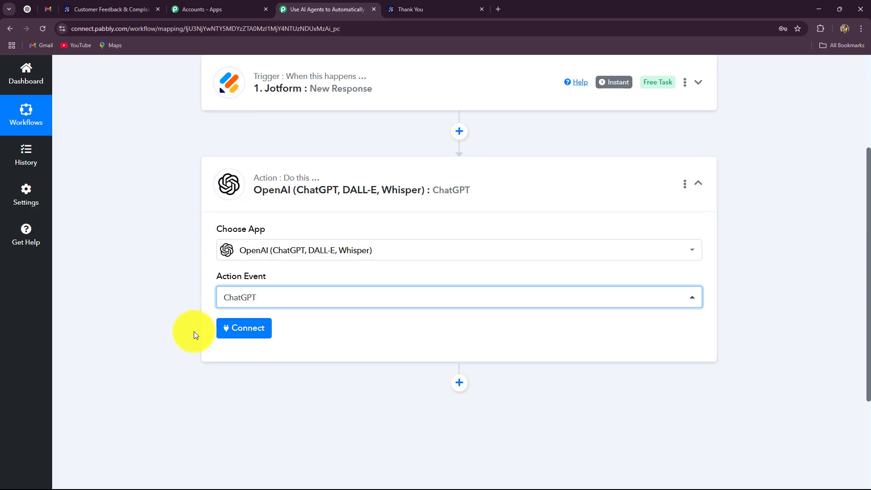
click(242, 340)
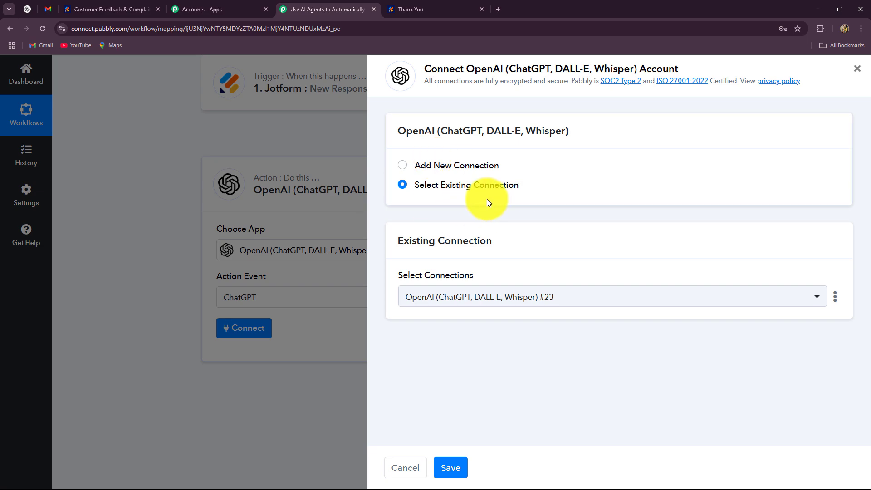
click(404, 172)
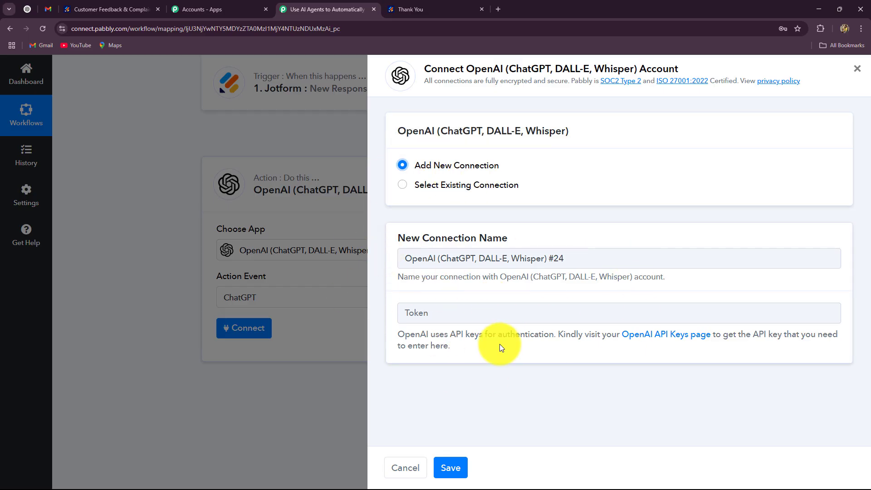
click(27, 9)
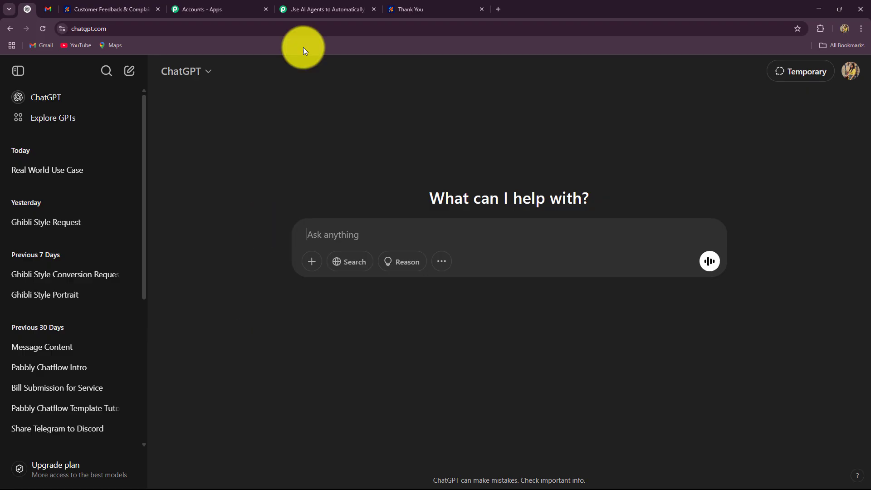
click(323, 10)
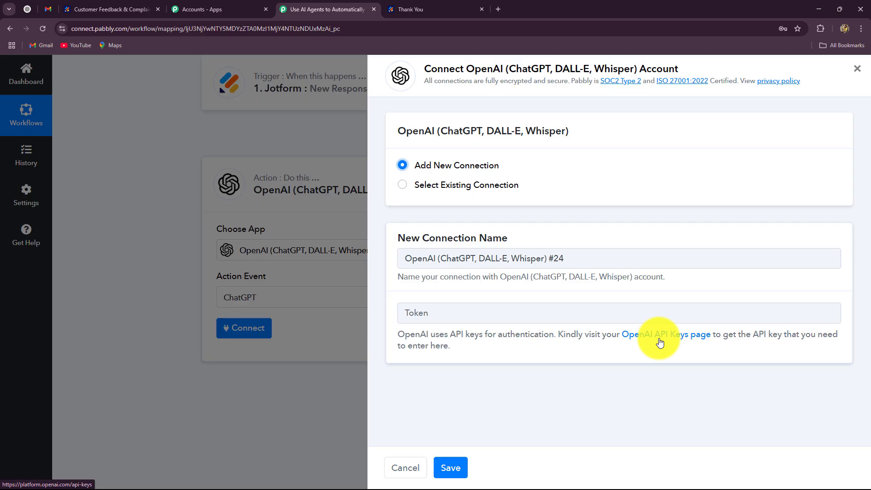
click(402, 186)
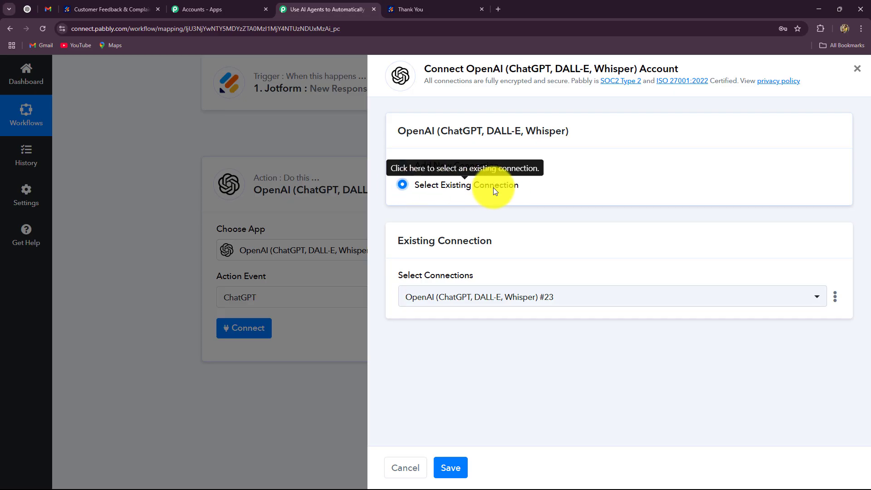
Connect the OpenAI action using the existing connection OpenAI (ChatGPT, DALL-E, Whisper) #13 and save it
click(570, 299)
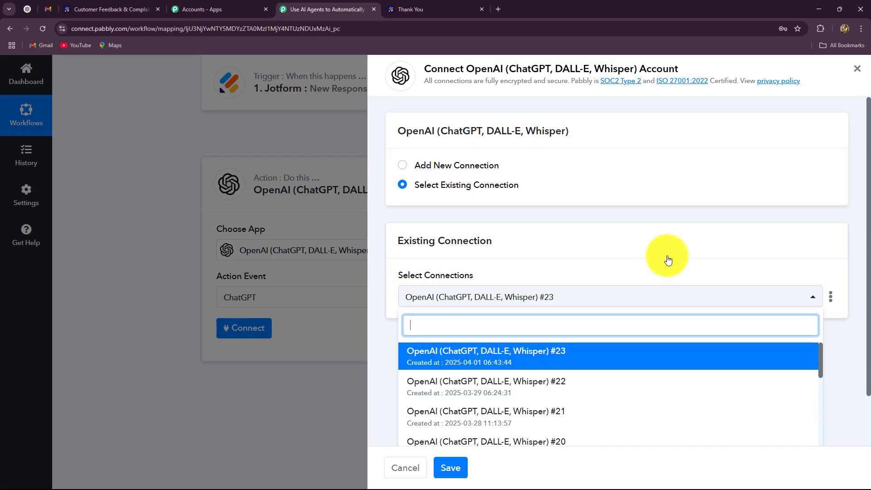
scroll(668, 260, down, 2)
scroll(547, 426, down, 4)
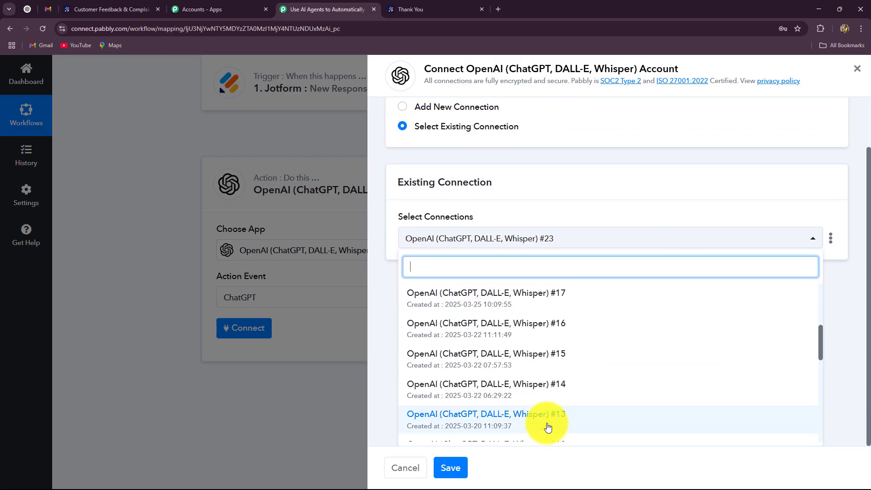
click(550, 427)
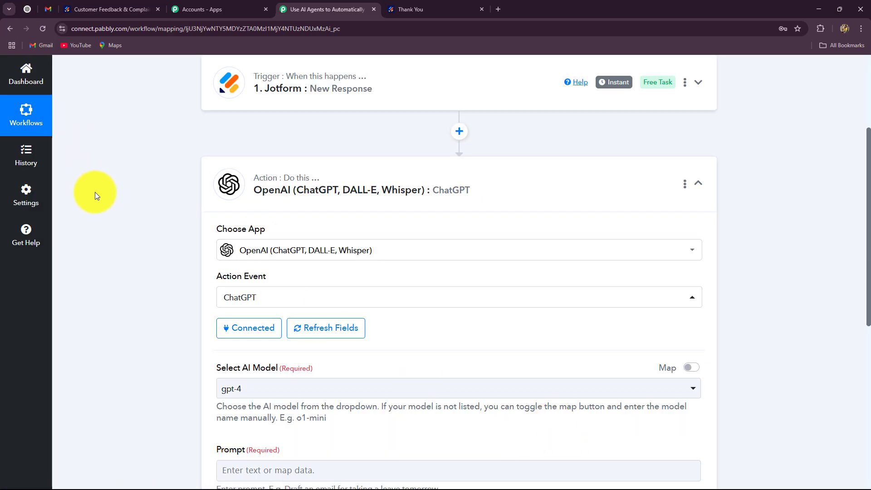
Set the ChatGPT action's AI model to gpt-4o-mini
scroll(94, 192, down, 2)
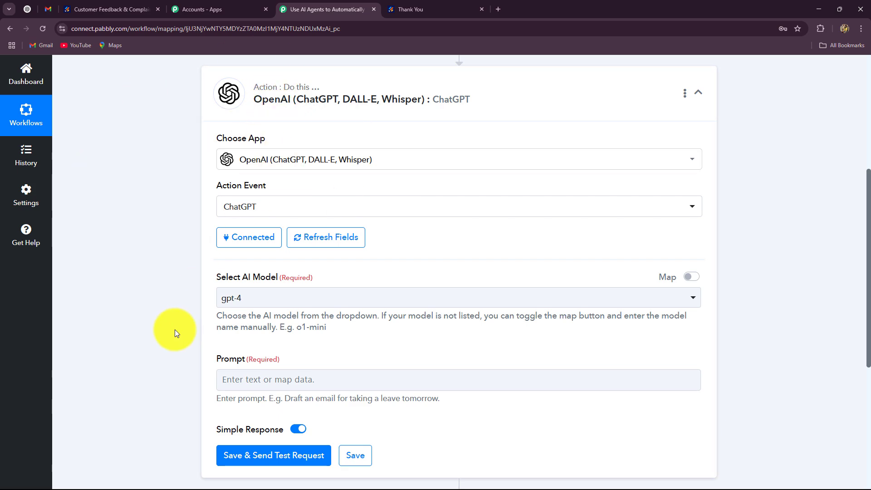
scroll(175, 329, down, 2)
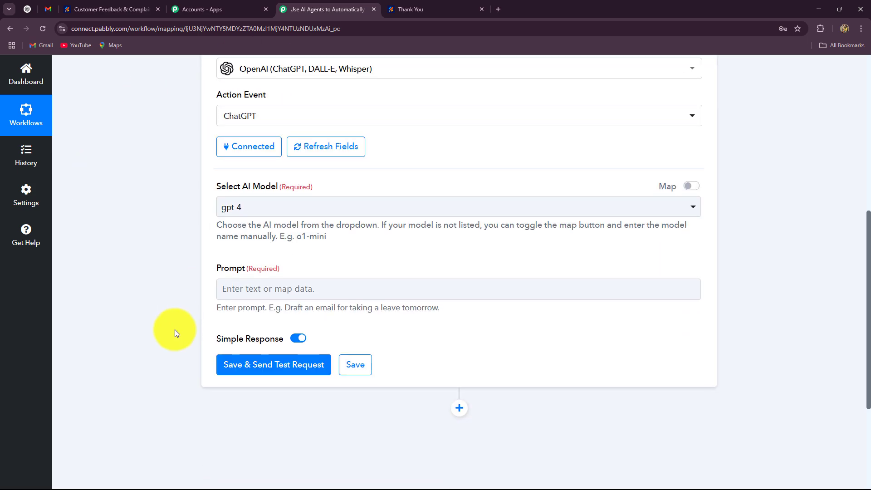
click(254, 212)
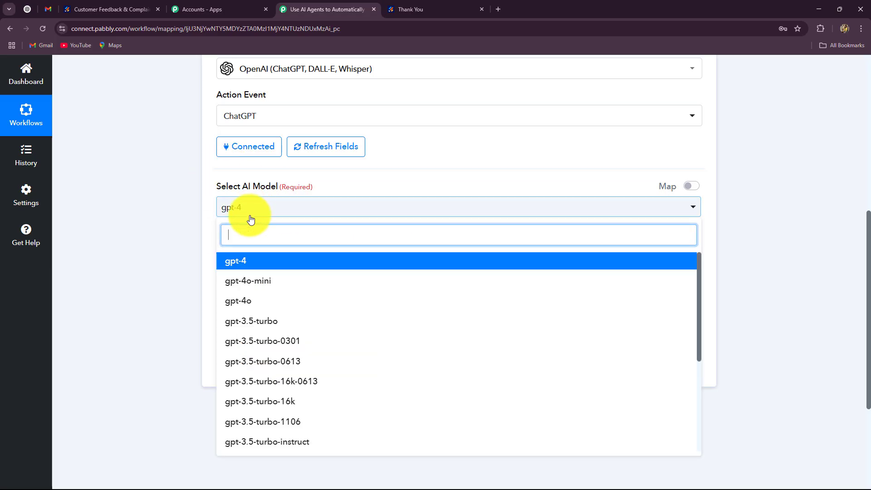
scroll(286, 390, down, 4)
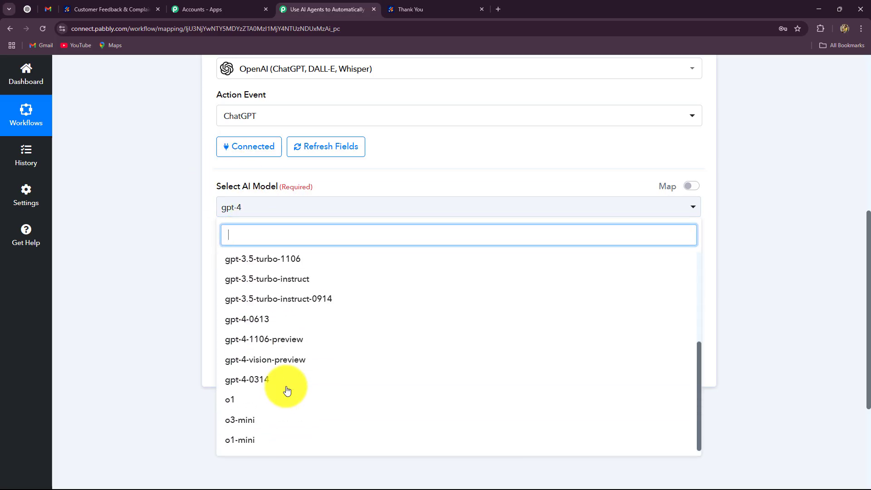
scroll(286, 391, up, 4)
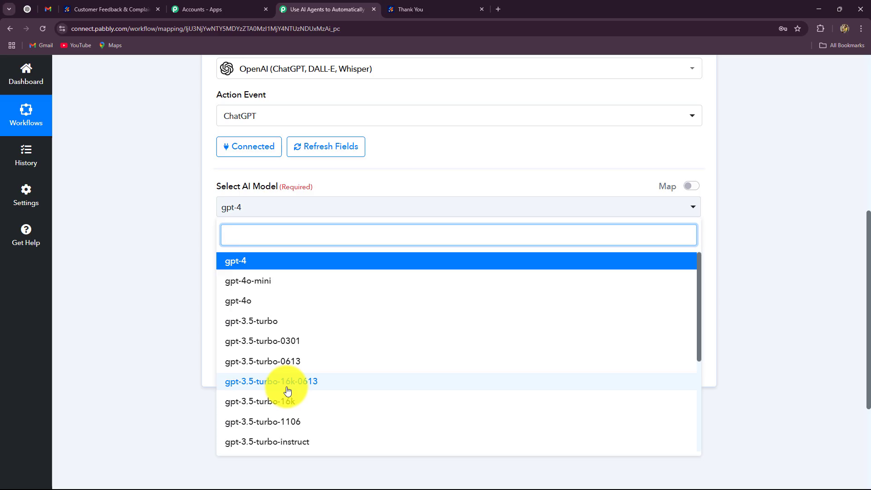
click(259, 282)
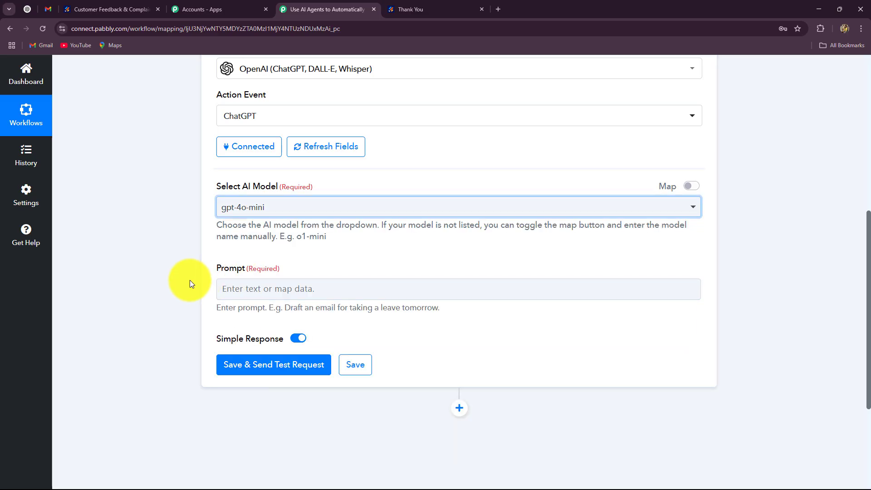
Enter a sentiment analysis prompt classifying customer feedback as only 'Positive', 'Neutral' or 'Negative', without additional text, ending in the {Description of Experience} placeholder
scroll(187, 279, down, 2)
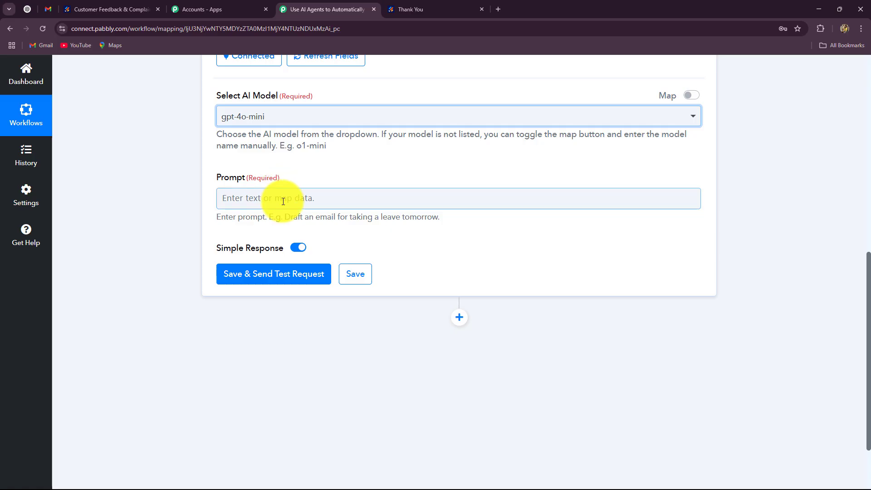
scroll(249, 152, up, 2)
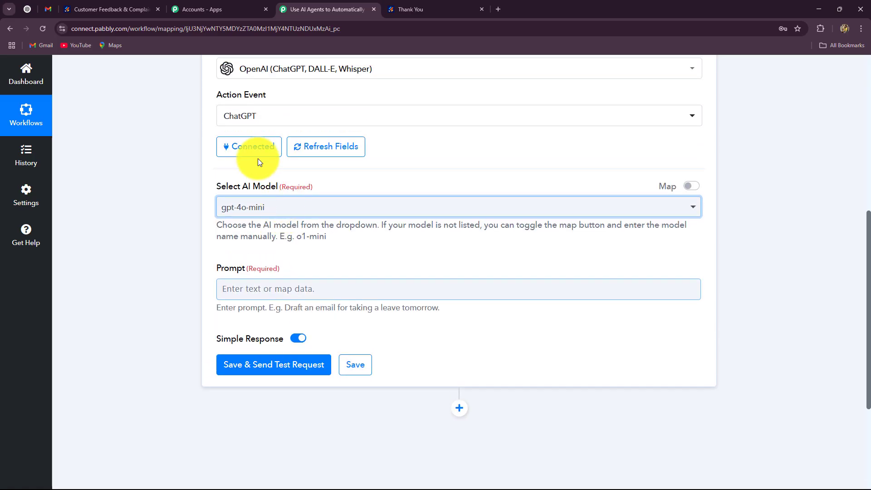
scroll(274, 204, down, 2)
click(275, 205)
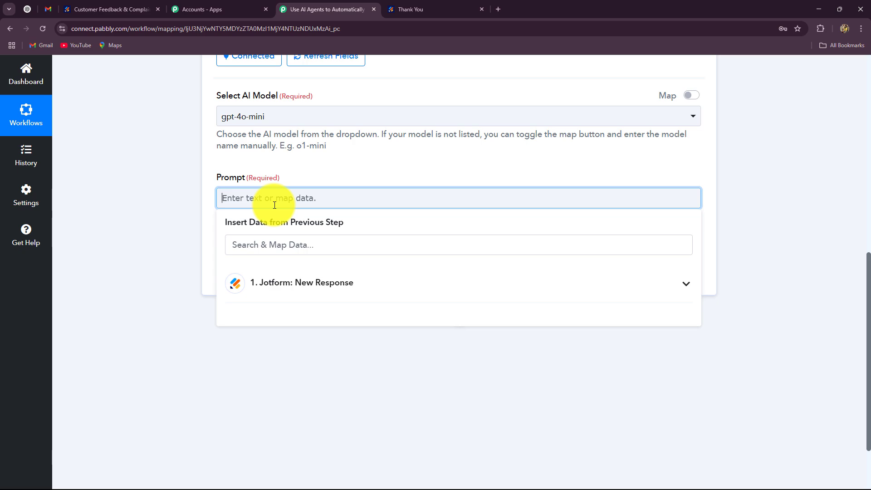
click(215, 194)
click(276, 193)
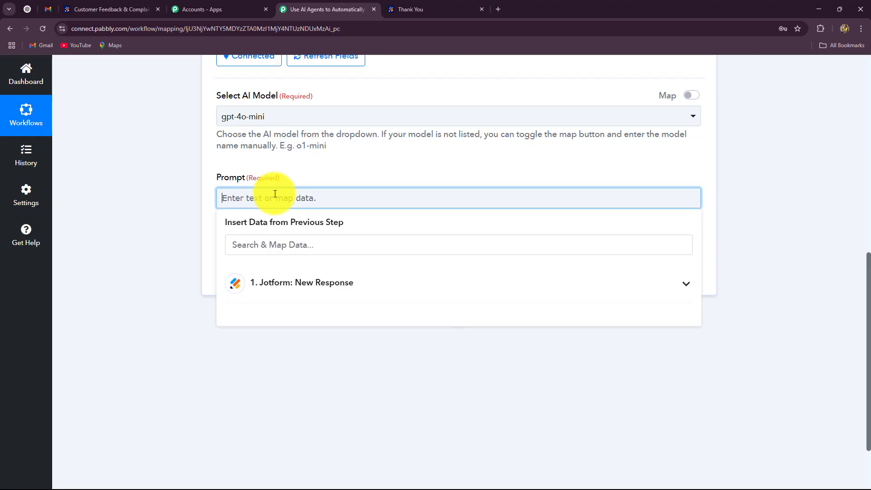
text(You are an AI sentiment analysis assistant. Analyze the given customer feedback and classify it into one of the following three categories: 'Positive', 'Neutral', or 'Negative'. Only return the classification without any additional text.\n\n### Customer Feedback: {Description of Experience})
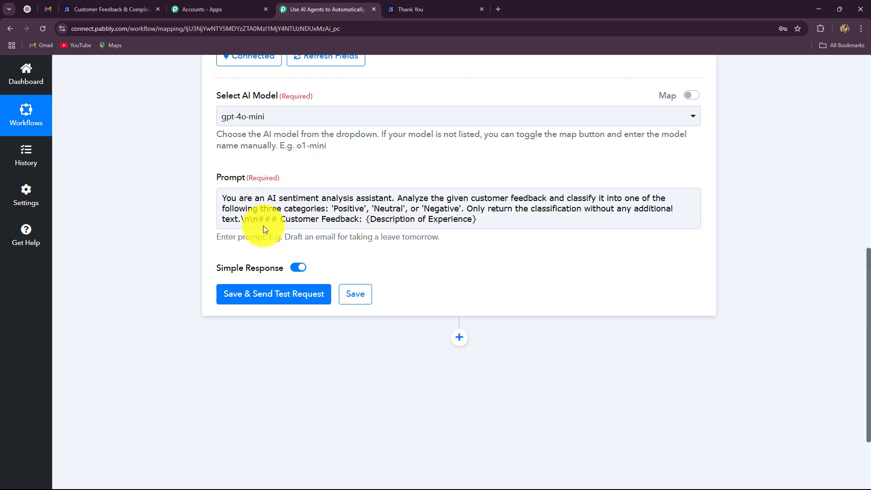
click(412, 259)
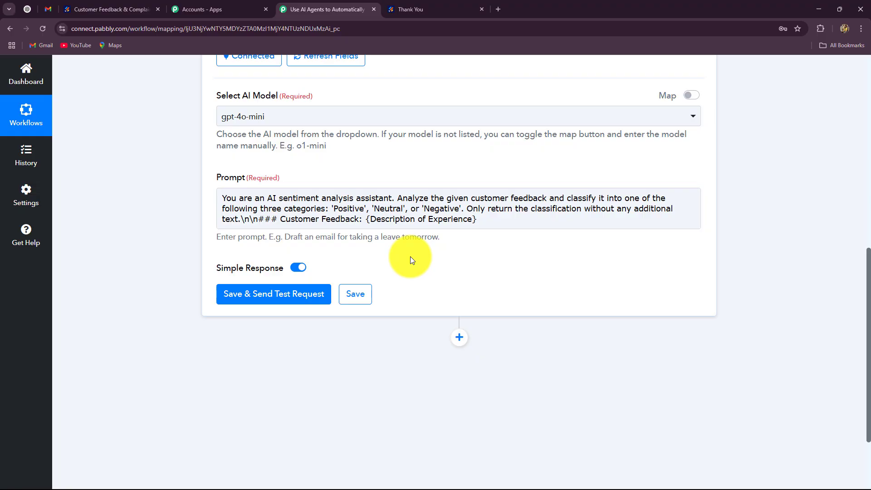
Replace the {Description of Experience} placeholder in the prompt with the mapped RawRequest Q7 Describe value from the Jotform response
click(486, 220)
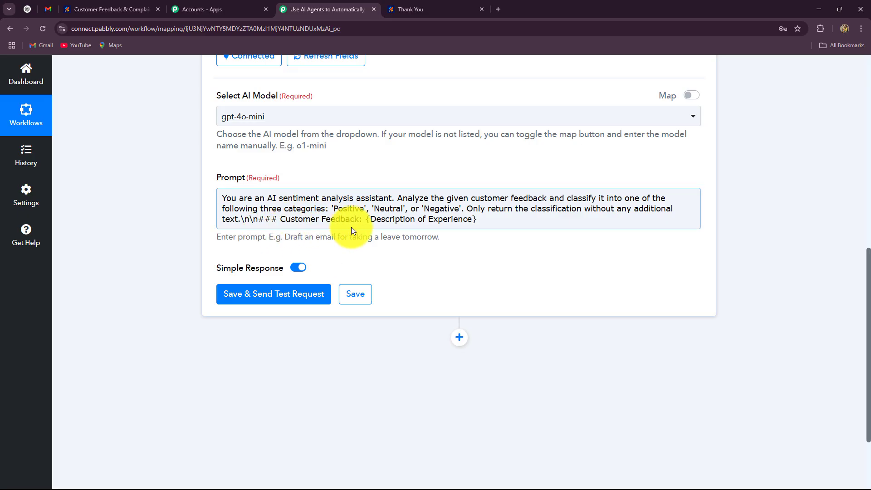
drag(368, 221, 481, 220)
key(BackSpace)
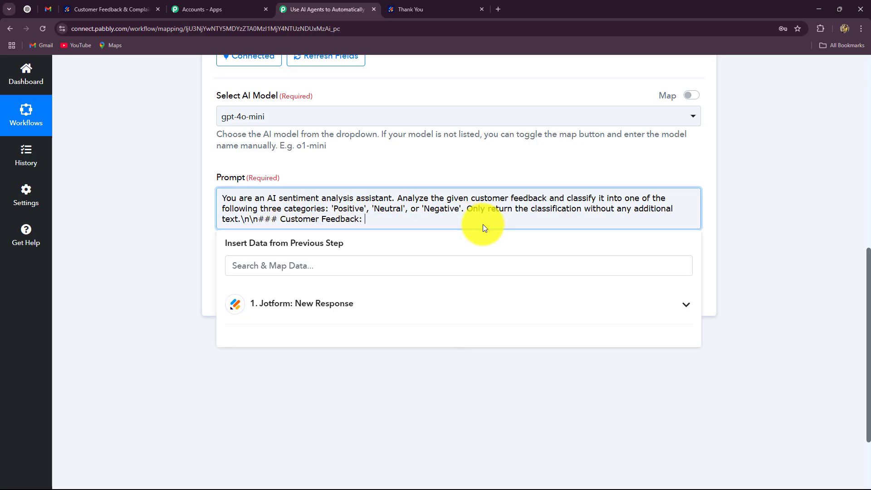
scroll(254, 250, down, 2)
click(305, 226)
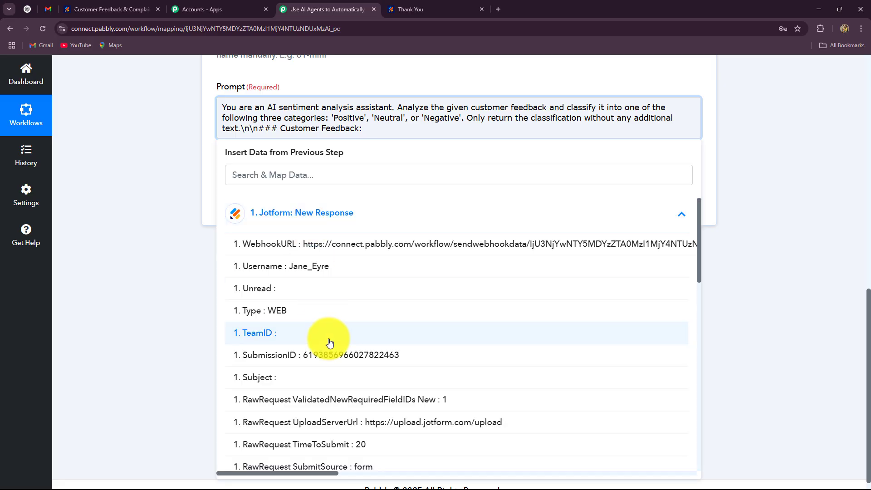
scroll(290, 335, down, 5)
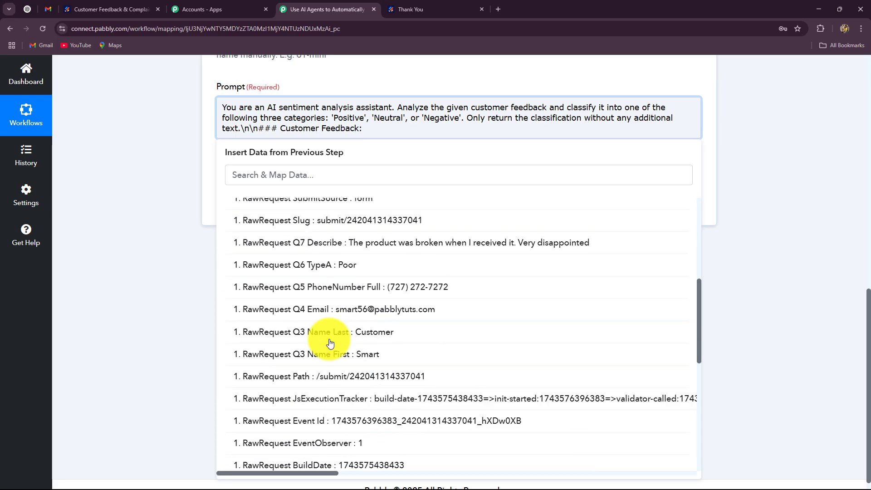
click(539, 245)
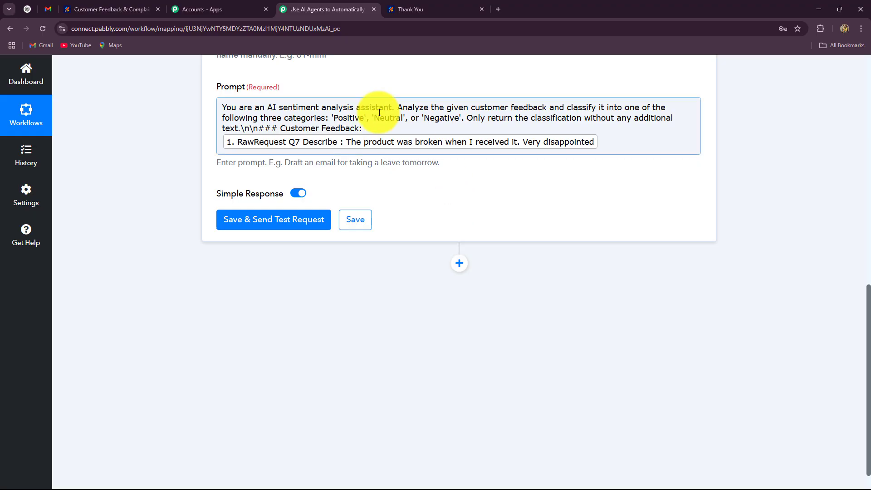
Save the ChatGPT action, send a test request and check the returned Choices 0 Message Content value
drag(224, 106, 362, 175)
click(195, 157)
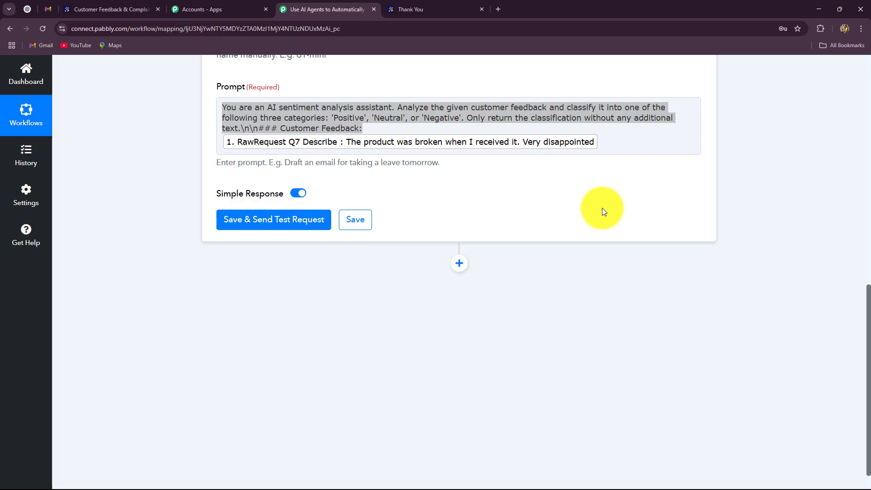
click(297, 219)
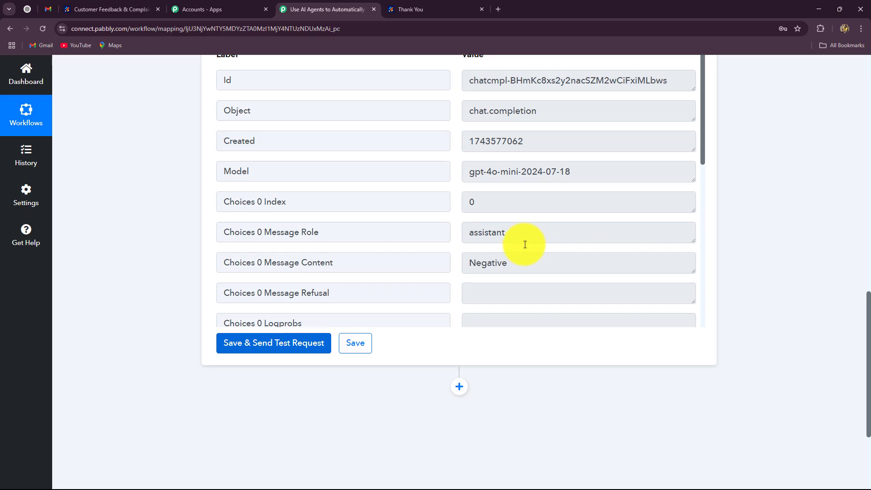
drag(519, 264, 420, 263)
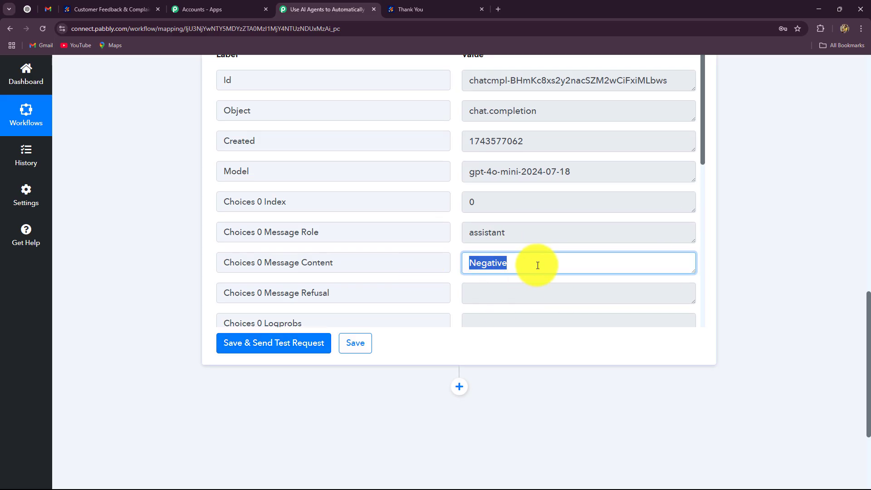
scroll(802, 295, down, 3)
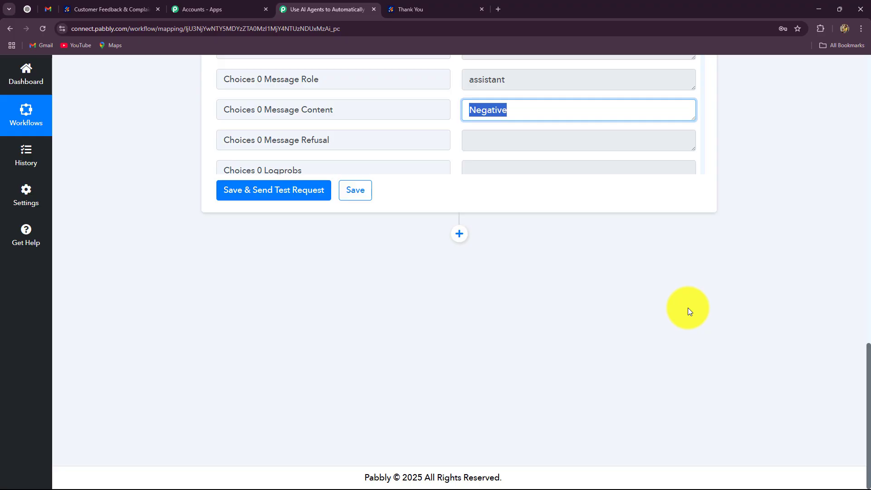
click(528, 113)
drag(528, 114, 451, 114)
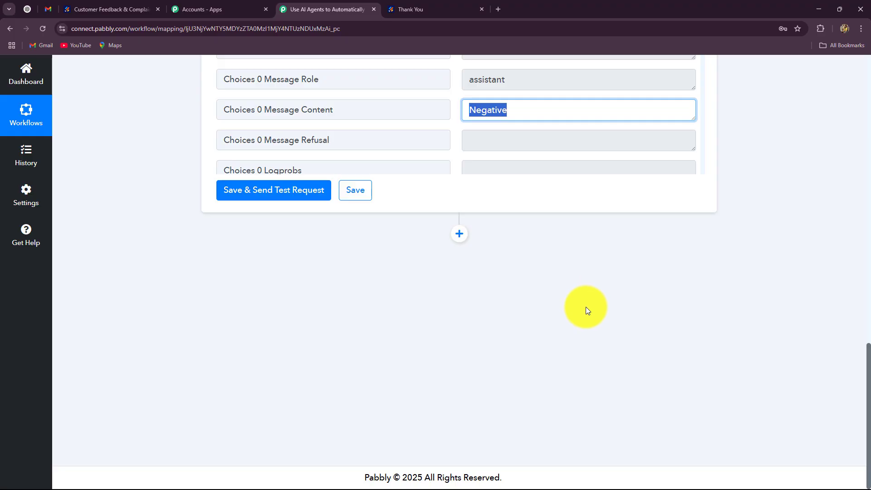
Add a third workflow step using Filter (Pabbly) with the Filter Values action event and connect it
click(459, 234)
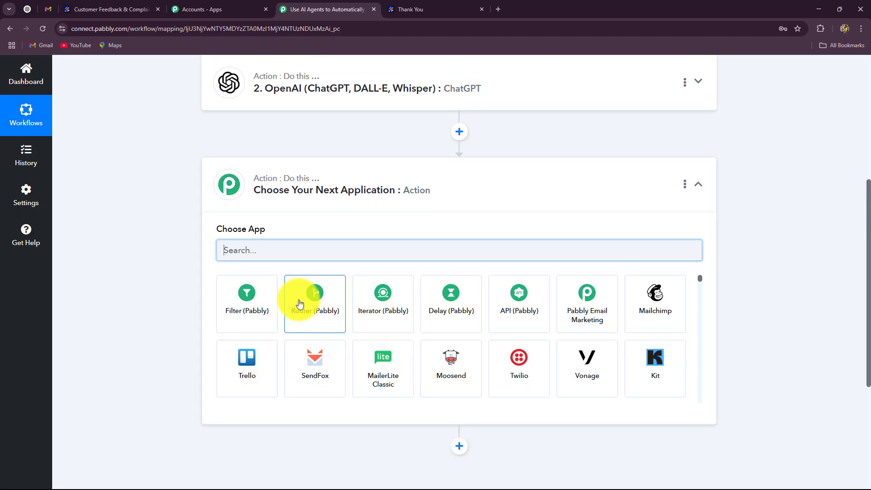
click(251, 312)
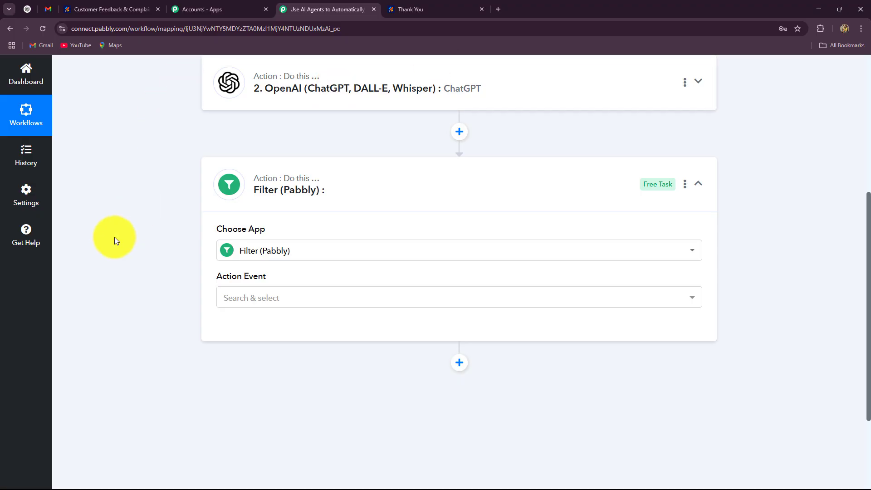
click(260, 303)
click(241, 363)
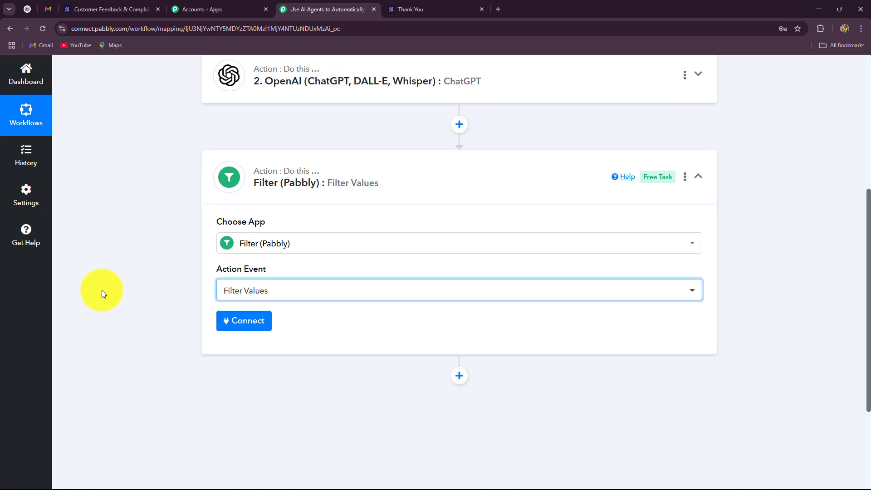
scroll(103, 292, down, 3)
click(232, 182)
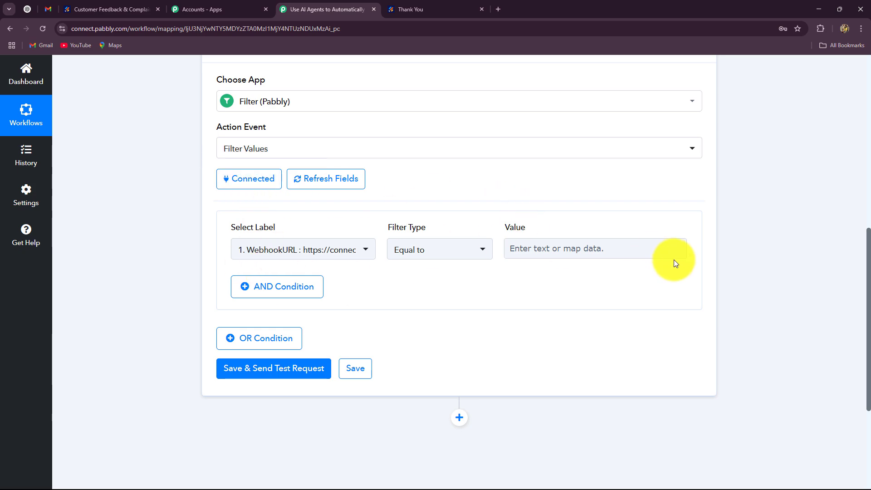
Set the filter condition so that ChatGPT's Choices 0 Message Content is Equal to Negative
click(311, 252)
click(261, 356)
scroll(187, 374, down, 1)
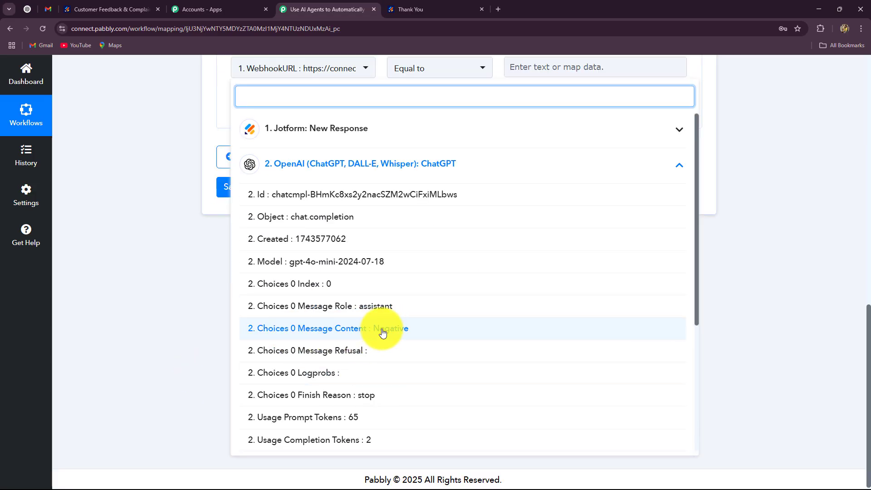
click(389, 332)
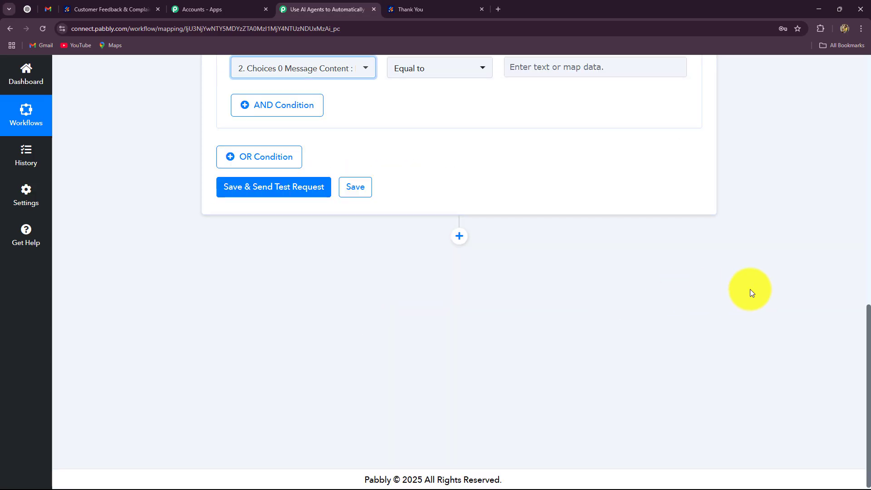
scroll(764, 285, up, 4)
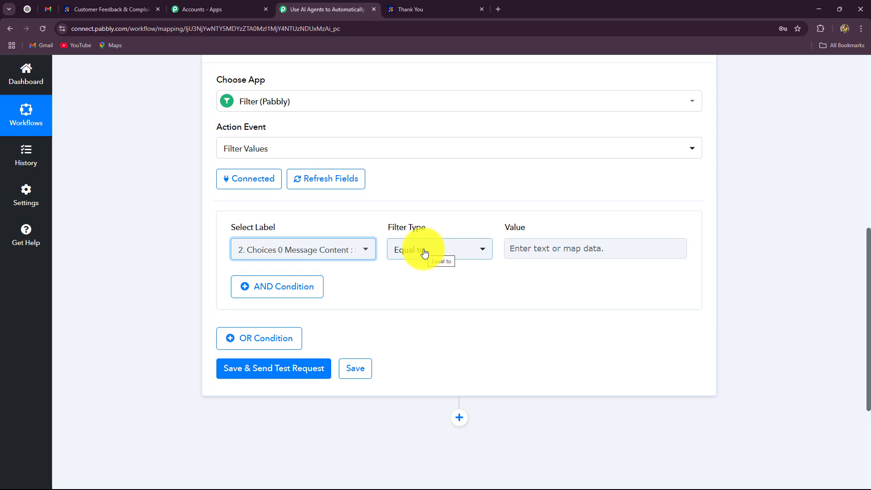
click(531, 249)
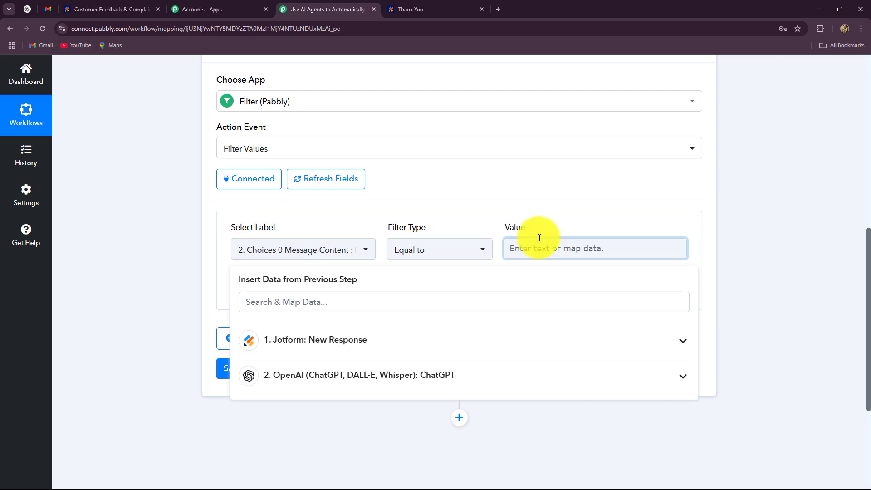
text(Negative)
click(162, 241)
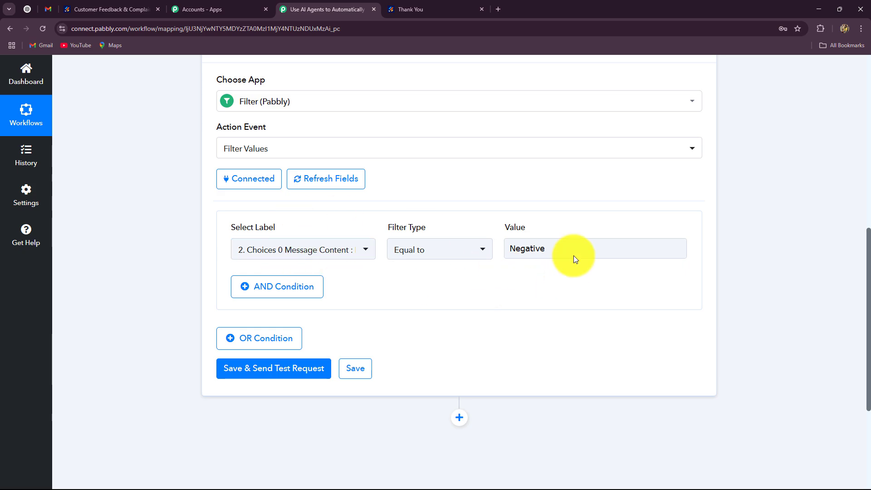
drag(589, 255, 485, 255)
click(485, 261)
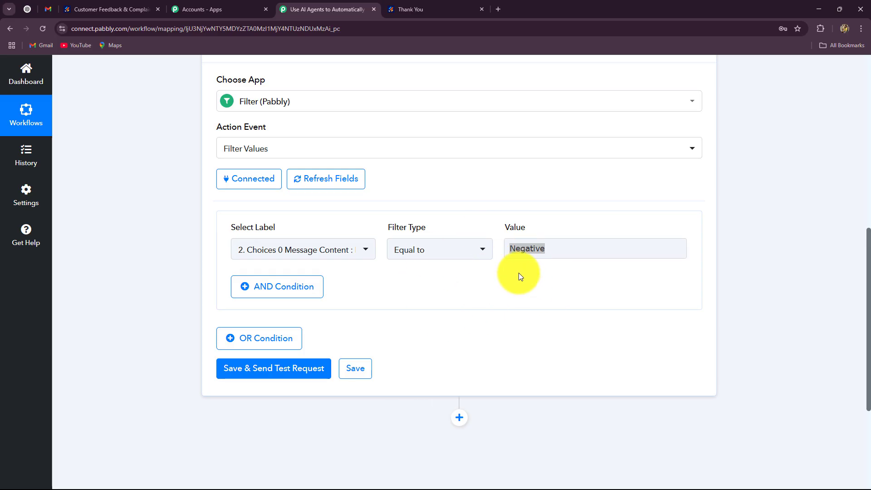
click(557, 248)
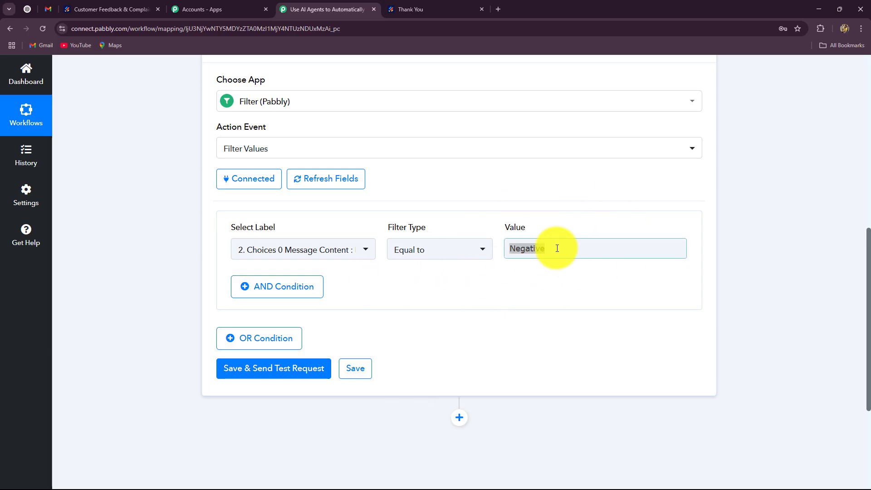
drag(509, 248, 545, 249)
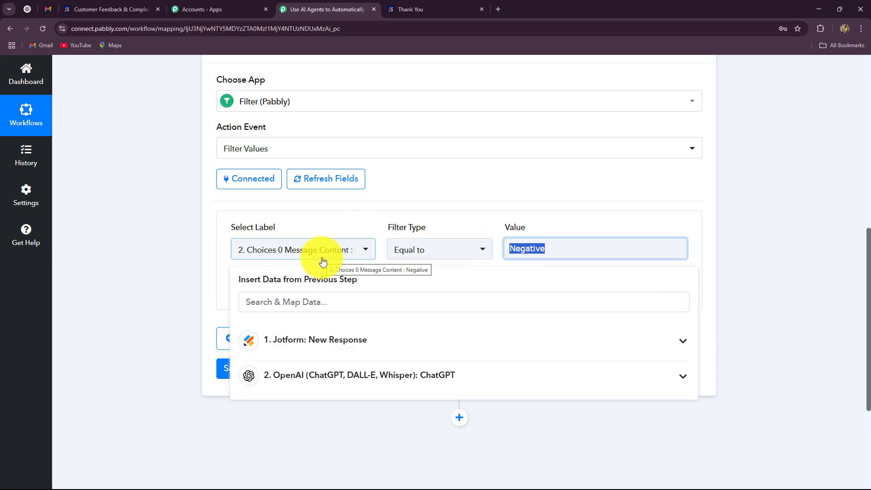
click(156, 260)
scroll(151, 263, down, 1)
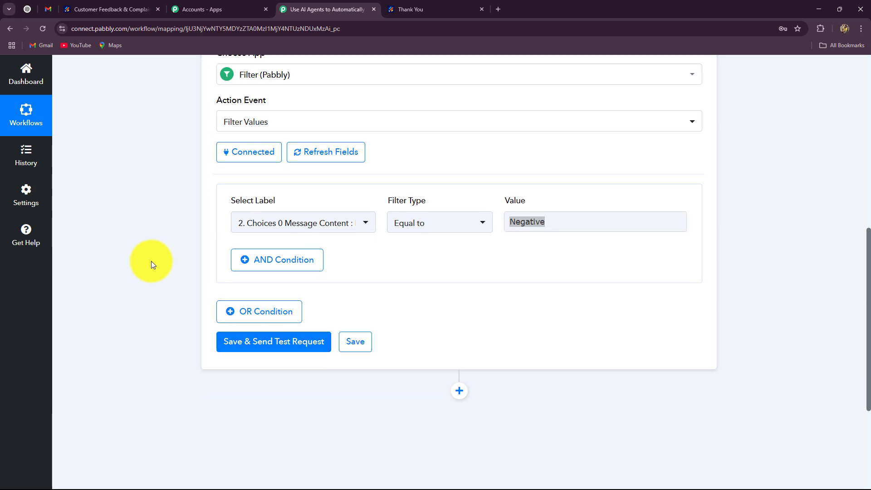
Save the filter step, send a test request and check the returned Message value
scroll(151, 260, down, 2)
click(218, 274)
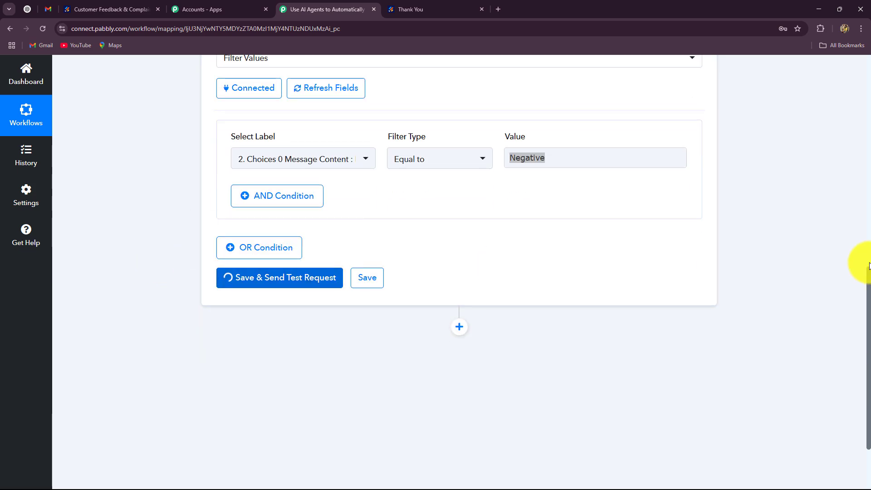
drag(470, 351, 510, 358)
scroll(835, 302, down, 1)
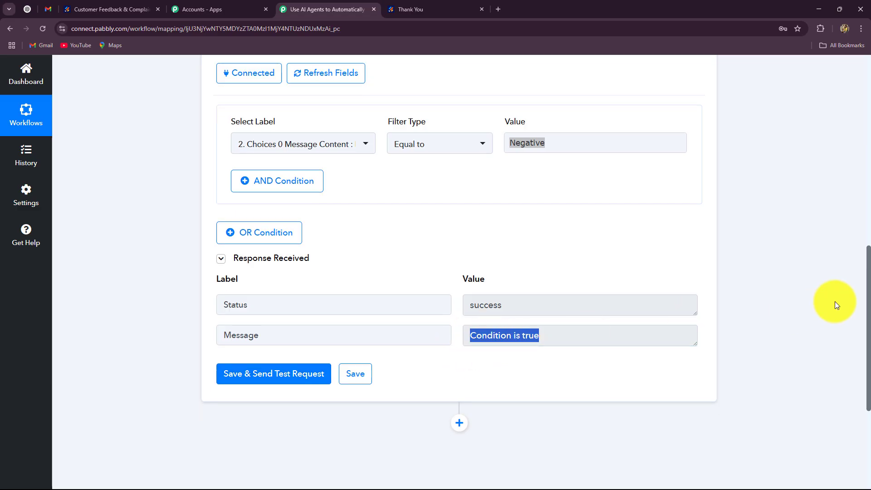
Add a fourth workflow step using OpenAI (ChatGPT, DALL-E, Whisper) with the ChatGPT action event and connect it through the existing connection OpenAI (ChatGPT, DALL-E, Whisper) #24
scroll(835, 302, down, 4)
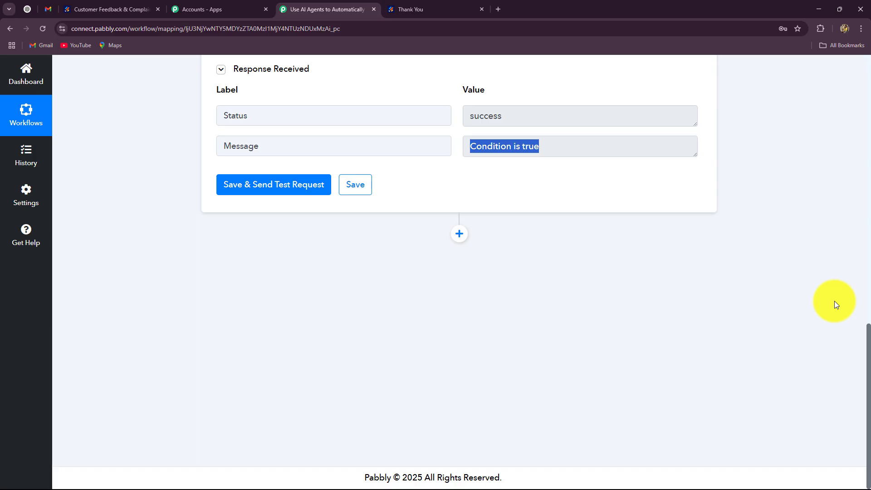
click(459, 236)
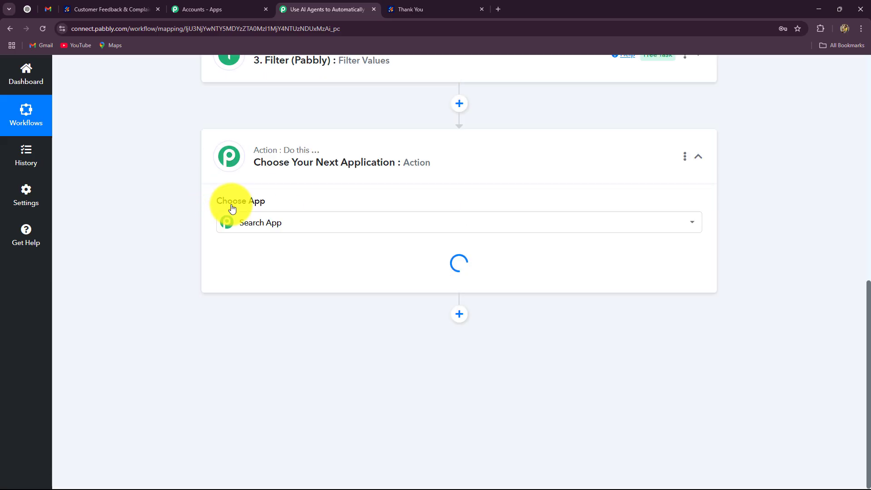
click(254, 251)
text(ope)
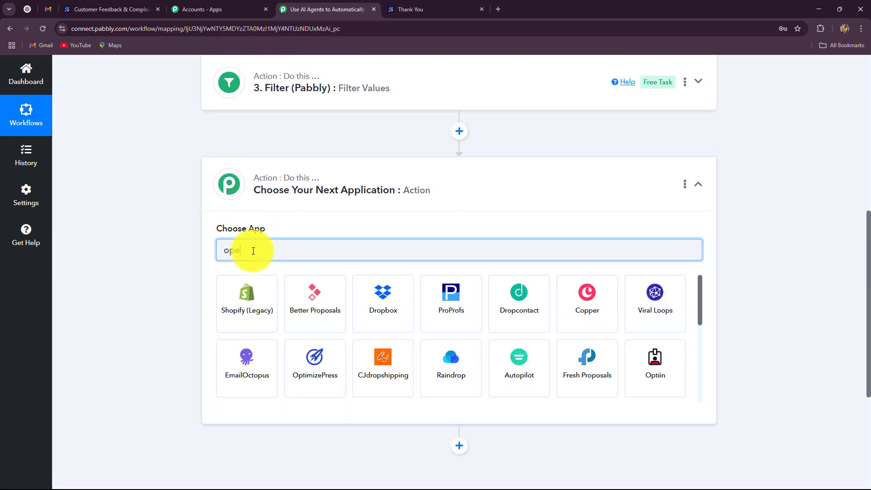
click(316, 295)
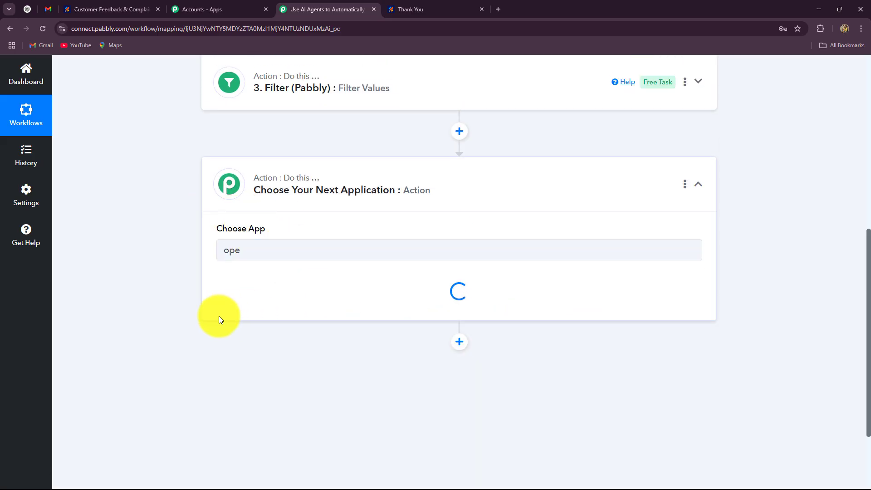
click(229, 300)
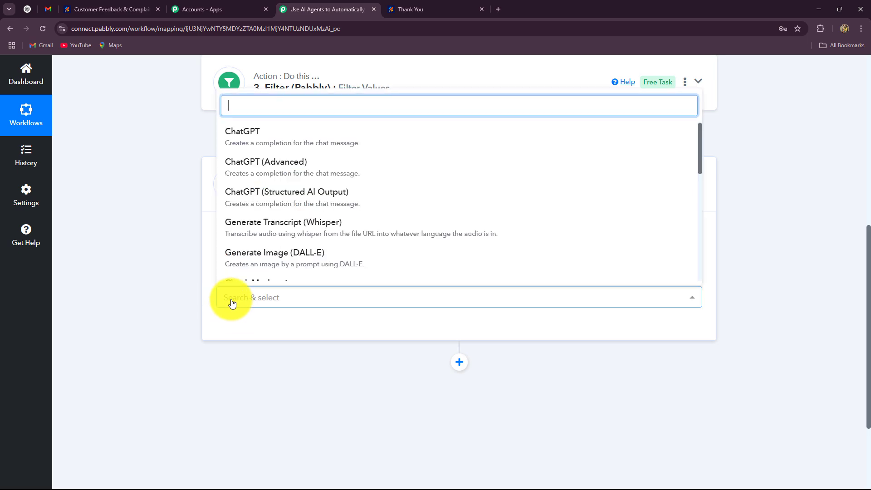
click(252, 137)
click(243, 329)
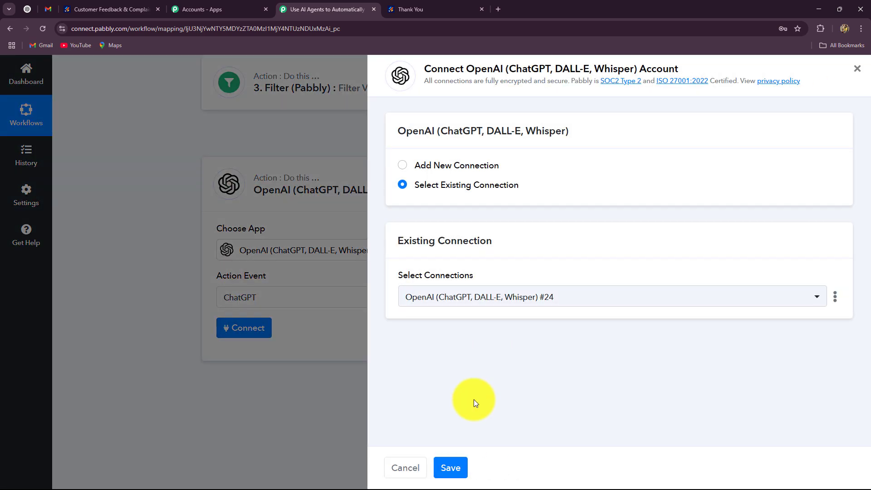
click(449, 469)
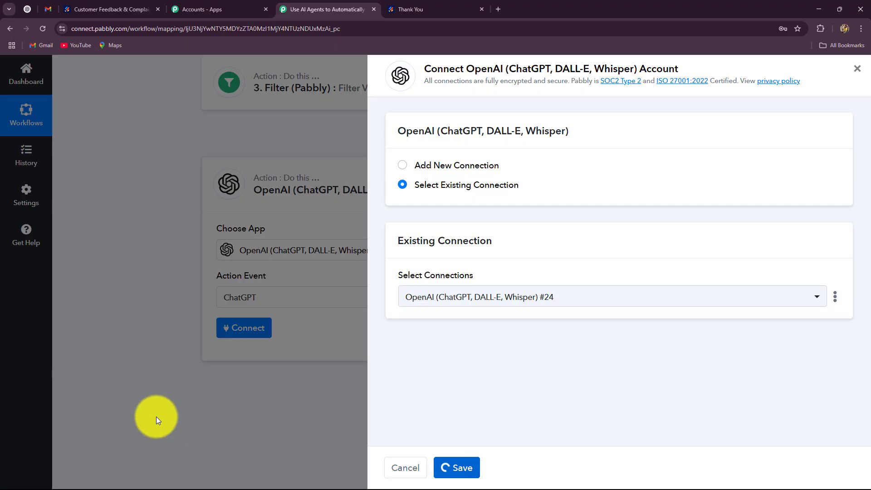
Set the AI model of the new ChatGPT action to gpt-4o-mini
scroll(130, 367, down, 6)
scroll(130, 366, up, 2)
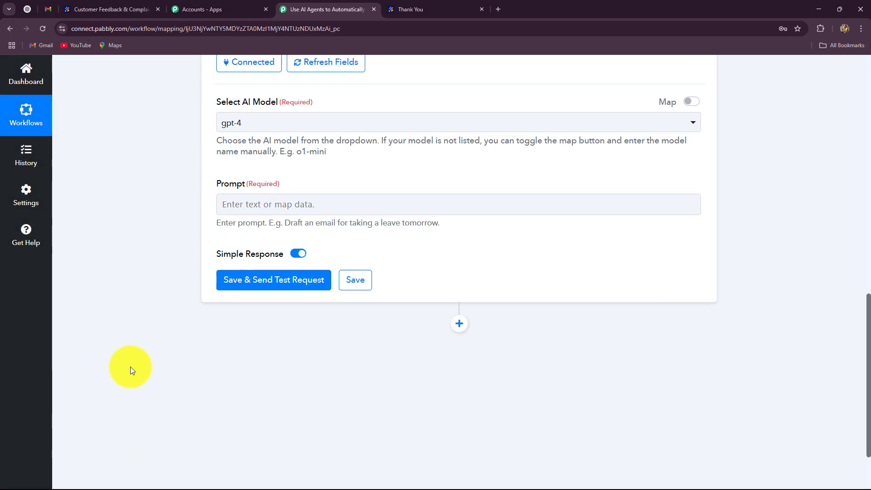
click(291, 118)
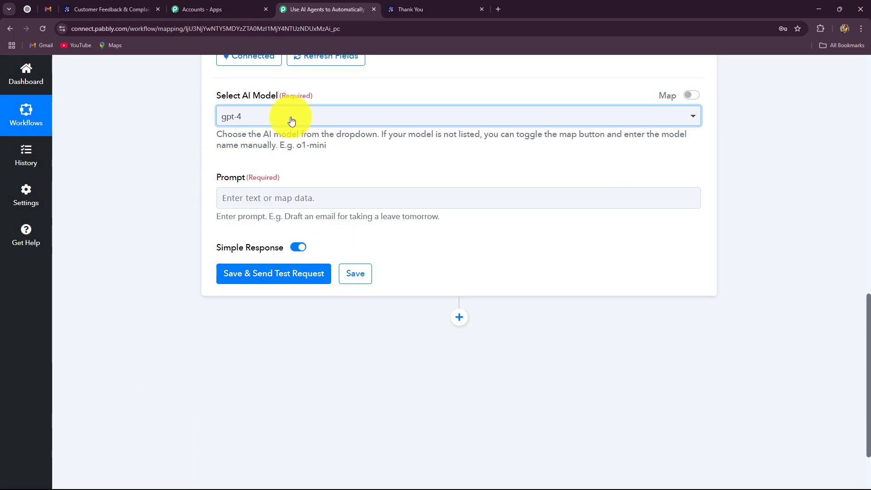
click(292, 117)
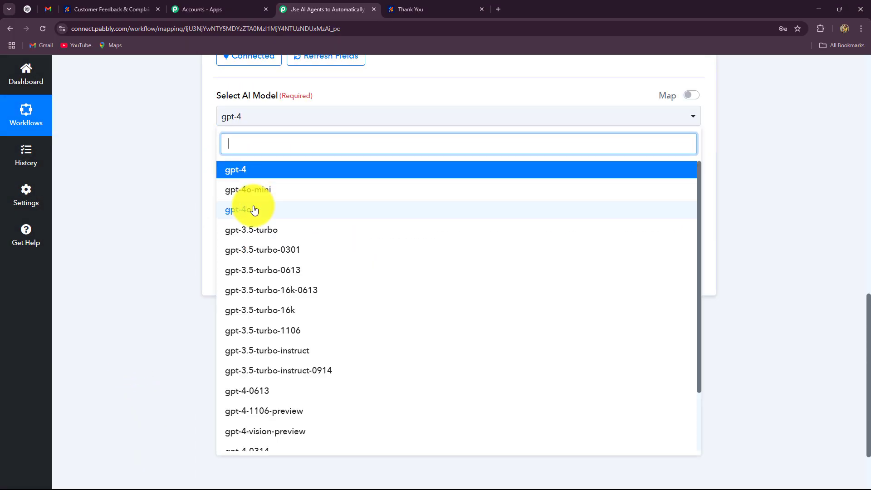
click(253, 189)
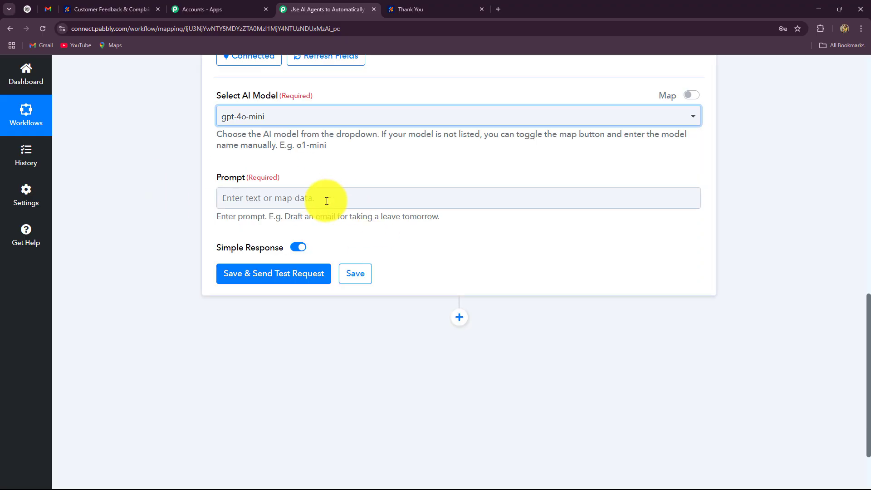
Paste the GlobalConnect support assistant prompt that categorizes the complaint and writes an email response with separate subject and body in JSON format
click(360, 198)
click(164, 219)
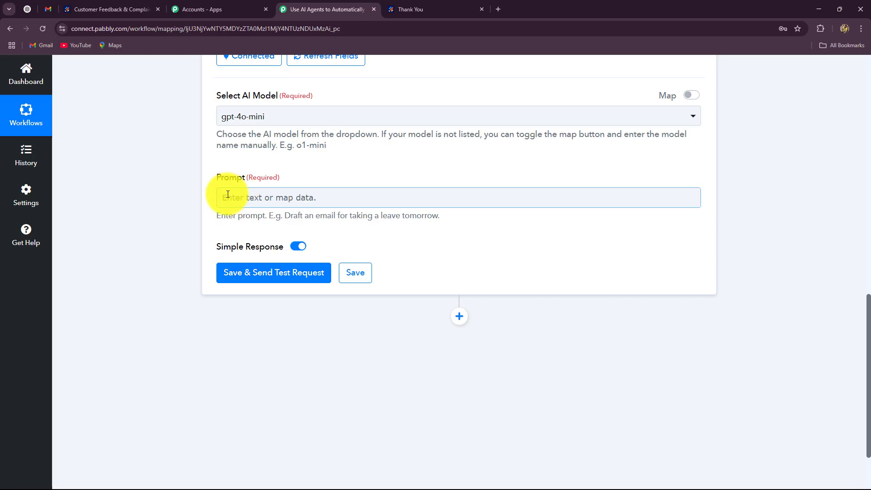
click(237, 194)
click(201, 200)
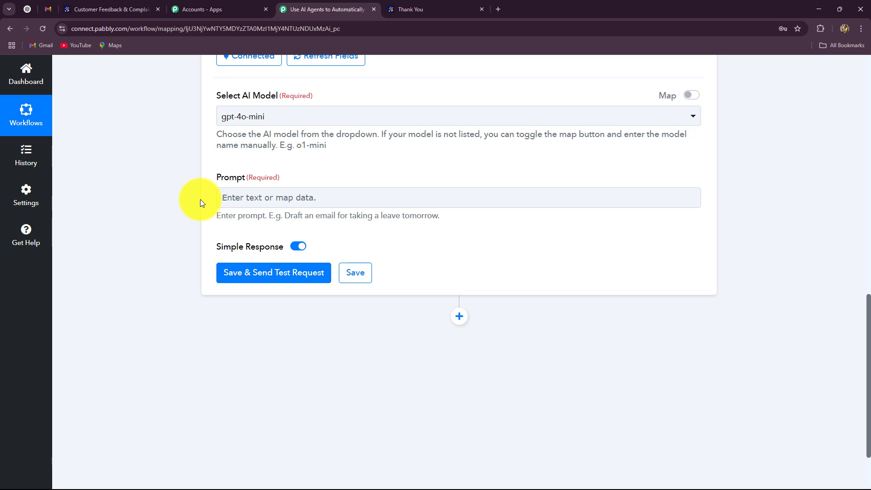
key(ctrl+v)
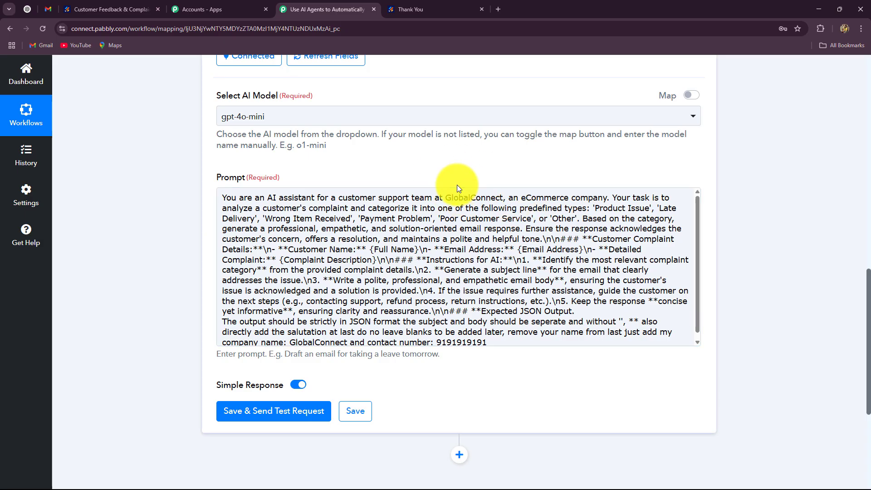
click(448, 196)
double_click(472, 197)
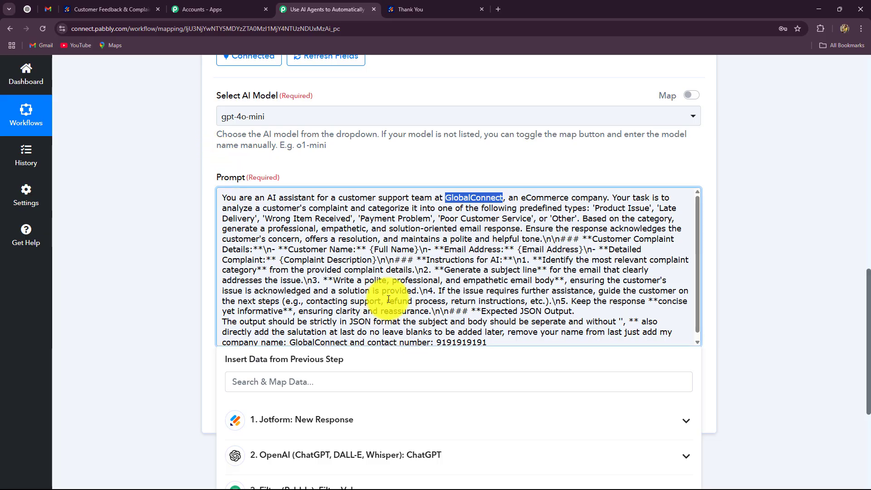
Replace the {Full Name} placeholder in the prompt with the mapped RawRequest Q3 Name First and RawRequest Q3 Name Last values from the Jotform response
drag(418, 249, 371, 248)
key(BackSpace)
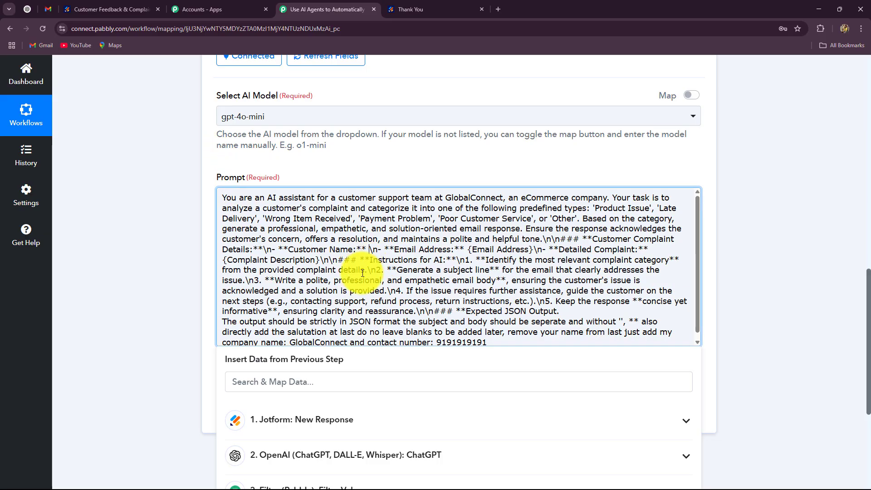
scroll(165, 297, down, 4)
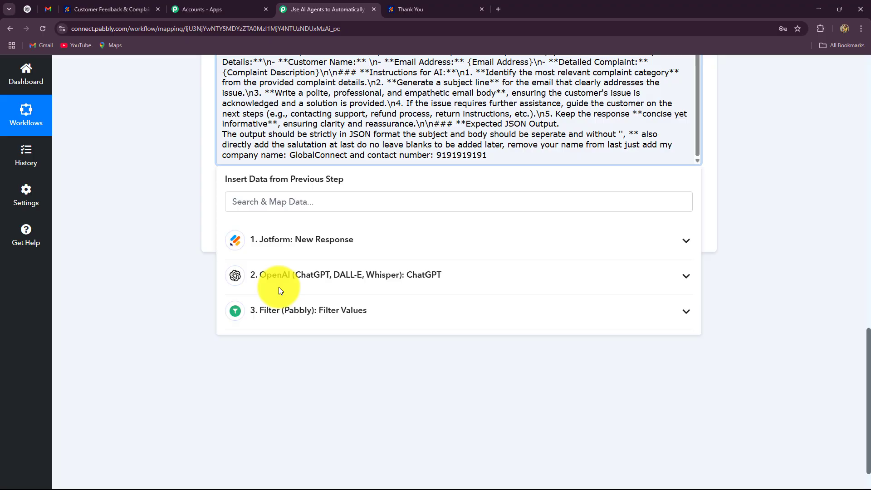
click(287, 240)
scroll(341, 409, down, 2)
click(367, 376)
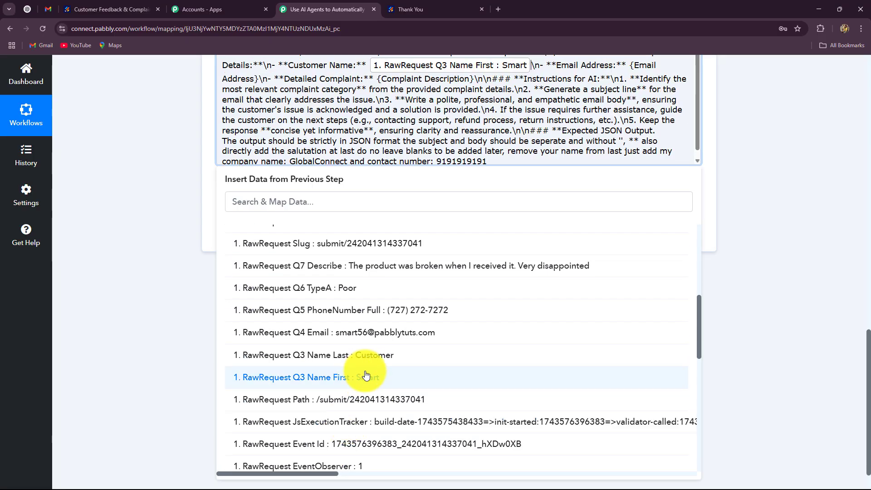
click(371, 357)
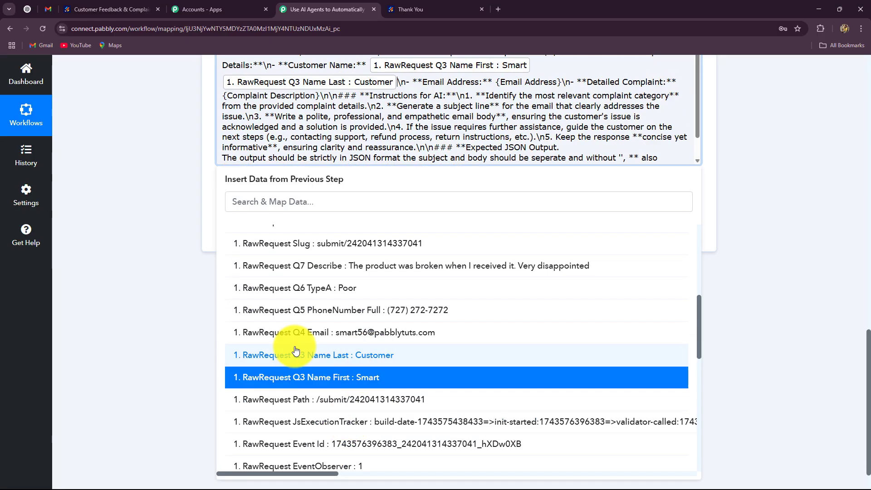
click(169, 314)
Replace the {Email Address} placeholder in the prompt with the mapped RawRequest Q4 Email value from the Jotform response
scroll(169, 315, up, 3)
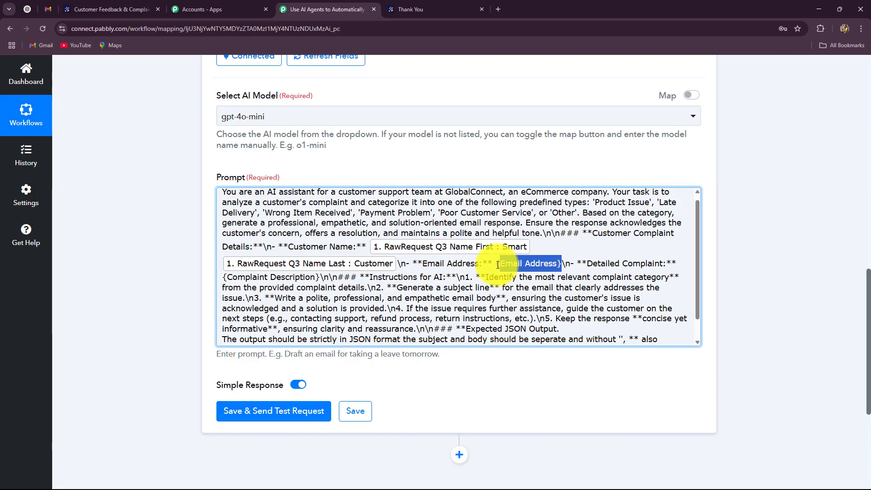
key(BackSpace)
scroll(263, 292, down, 3)
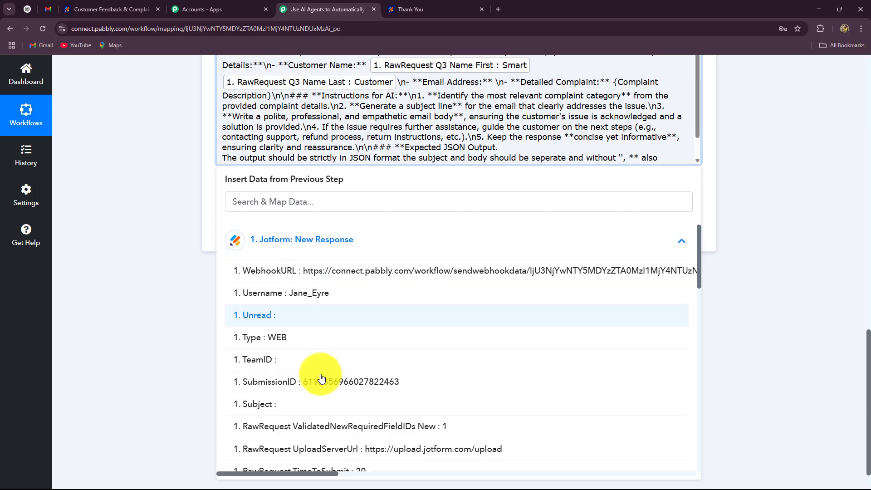
scroll(321, 378, down, 5)
click(389, 425)
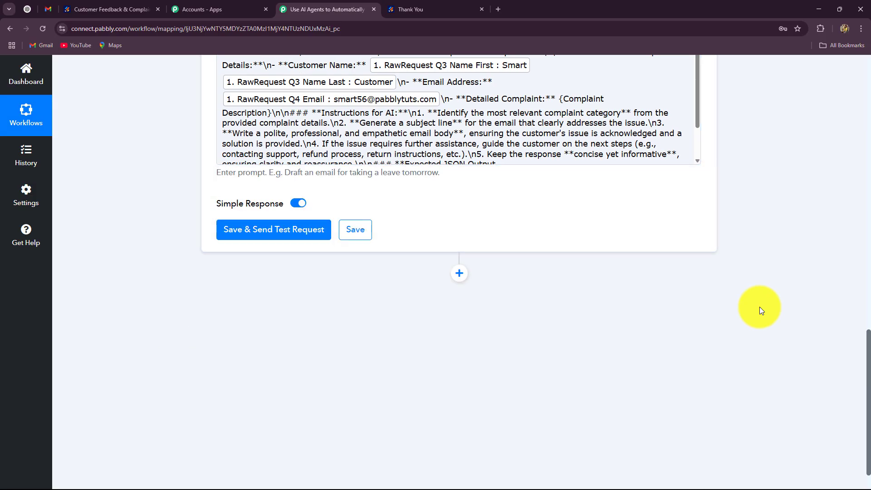
Replace the {Complaint Description} placeholder in the prompt with the mapped RawRequest Q7 Describe value from the Jotform response
scroll(760, 307, up, 2)
drag(559, 189, 273, 206)
key(BackSpace)
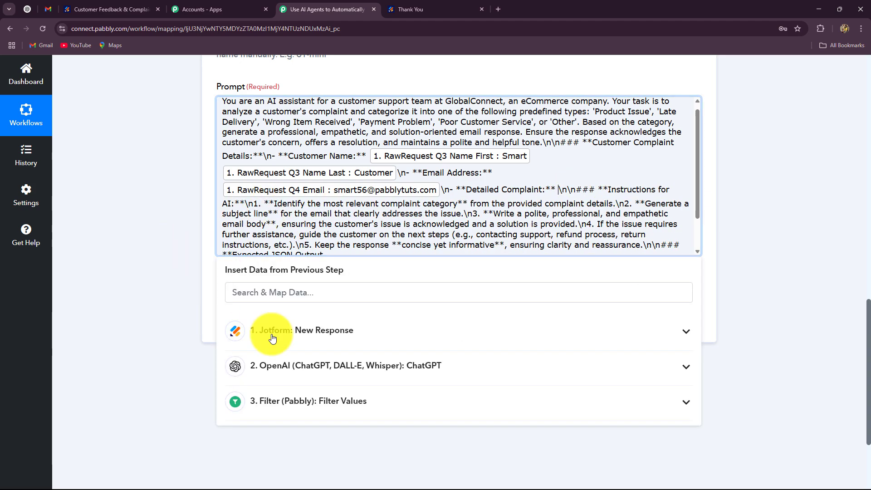
click(305, 338)
scroll(345, 400, down, 10)
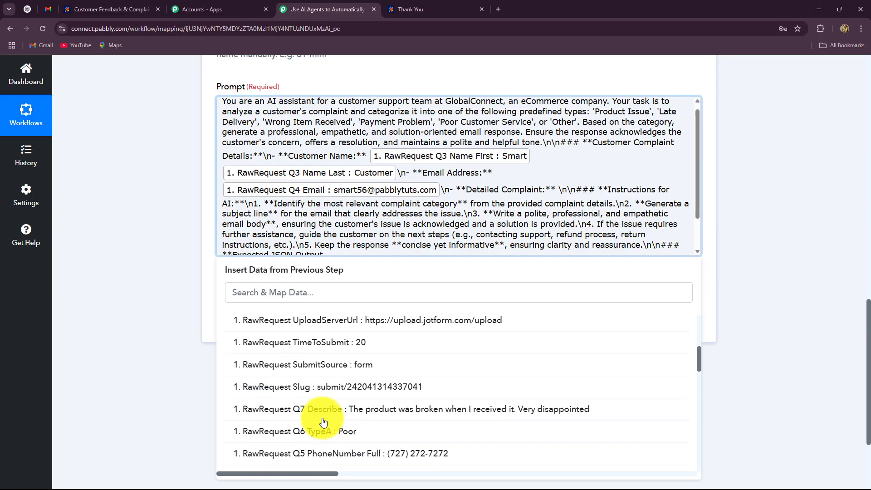
scroll(371, 431, down, 5)
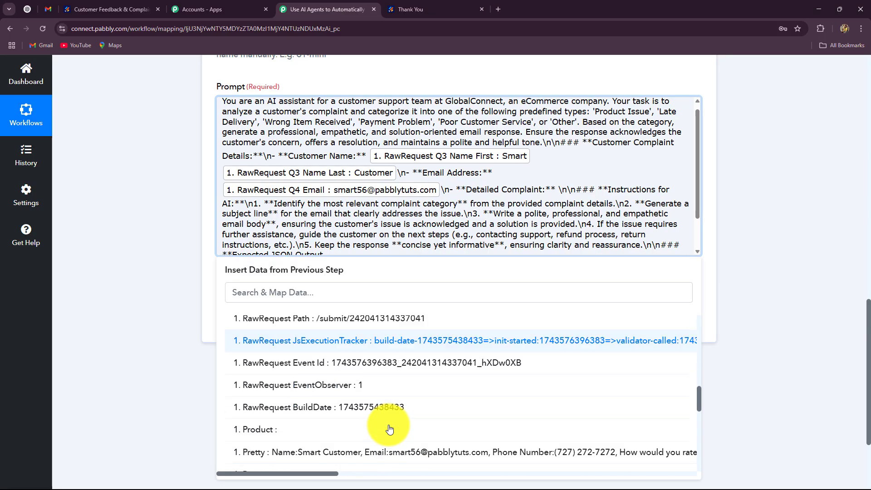
scroll(389, 430, up, 5)
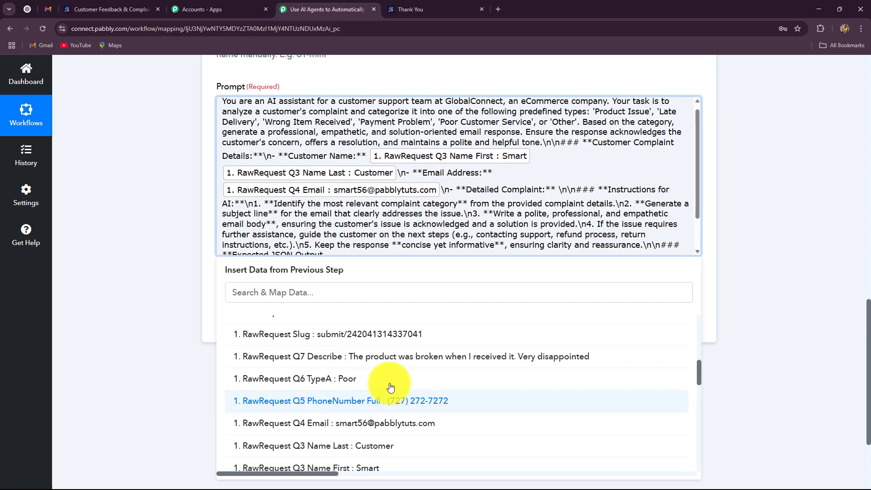
click(394, 353)
click(153, 311)
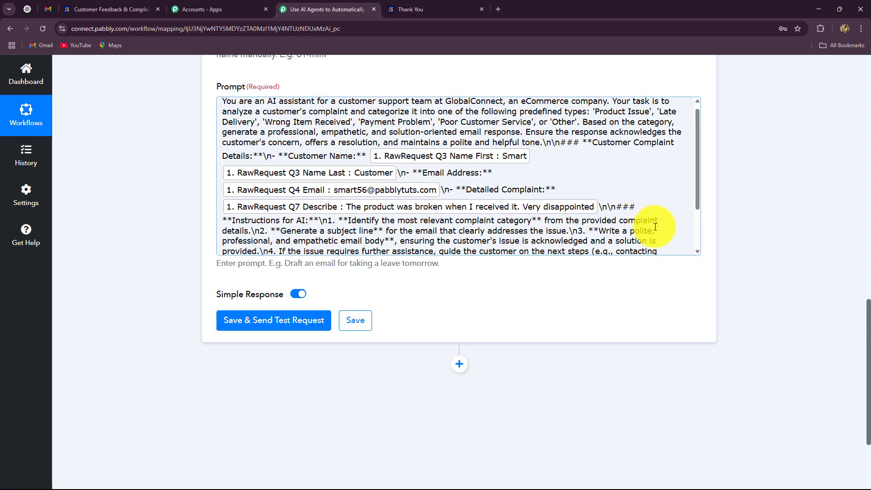
Save the second ChatGPT action, send a test request and check the returned Content Category and Content Subject values
scroll(229, 216, down, 2)
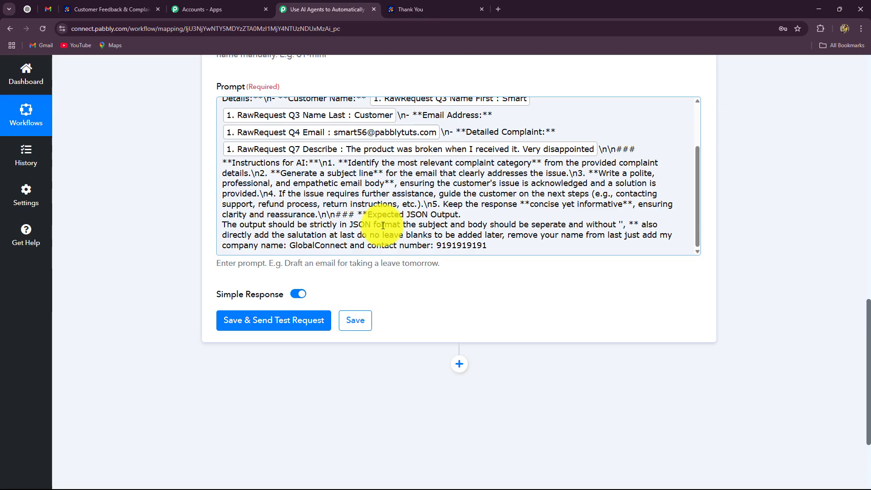
click(266, 319)
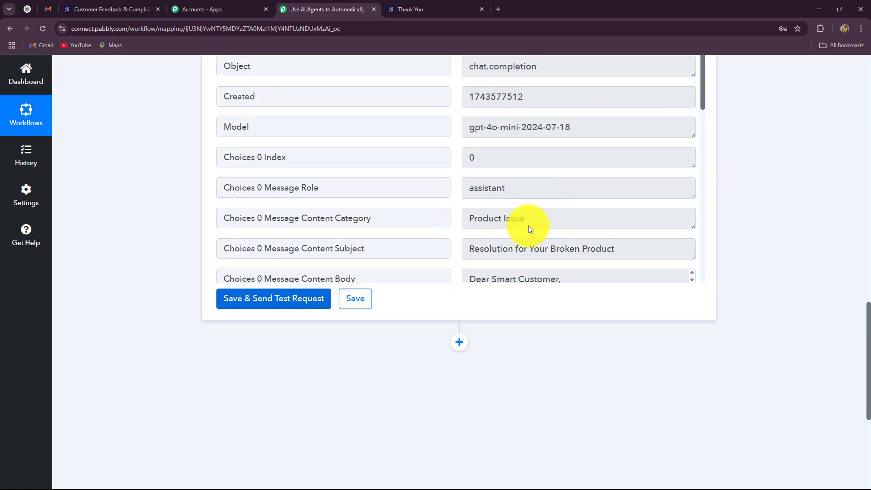
drag(539, 182, 415, 175)
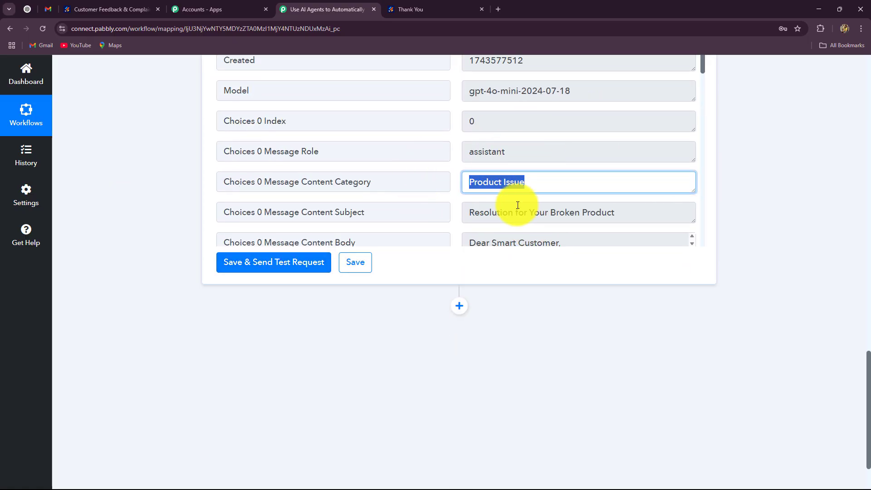
drag(309, 181, 394, 185)
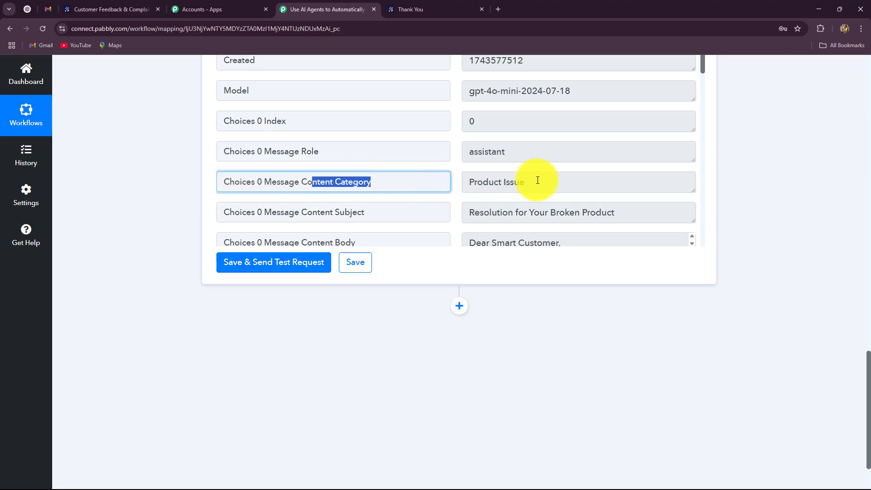
drag(539, 182, 448, 190)
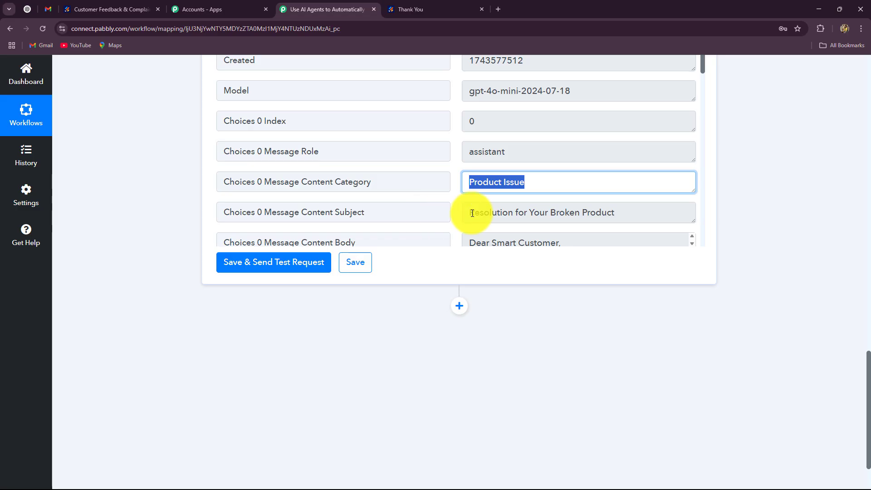
drag(616, 211, 463, 216)
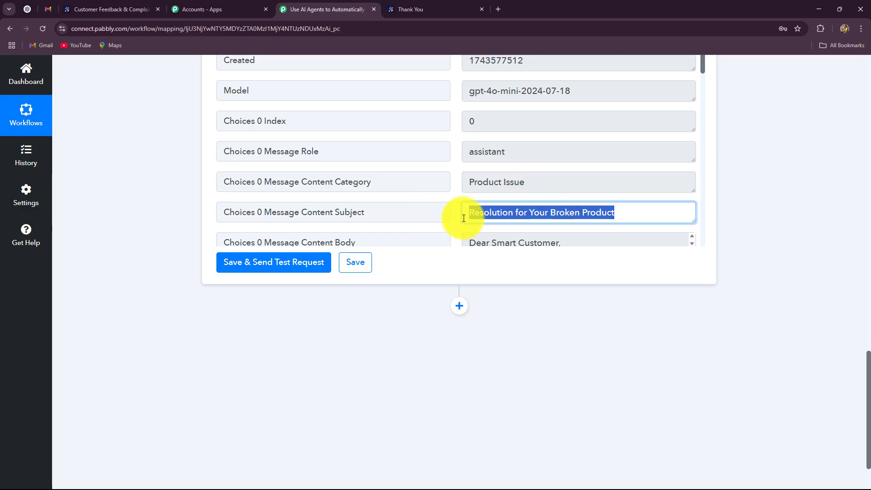
Examine the returned Content Body in full, checking the drafted resolution email's greeting, proposed solution, contact details and GlobalConnect sign-off
click(466, 212)
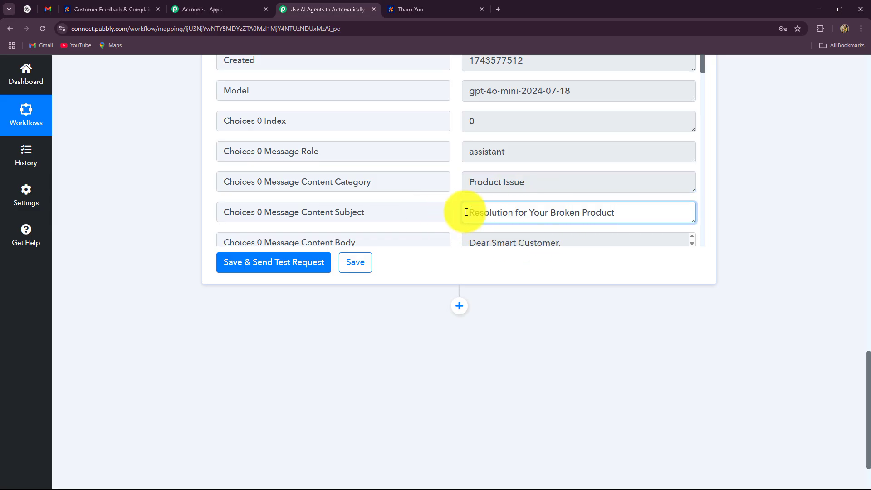
scroll(613, 163, down, 4)
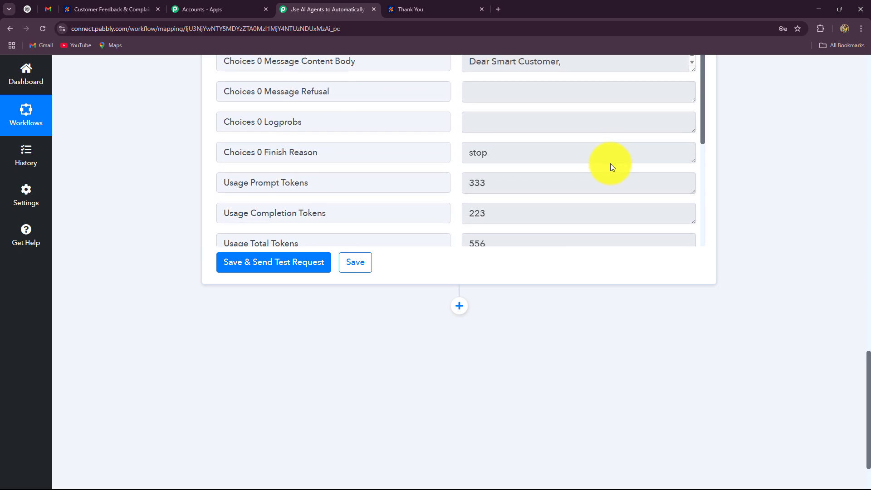
scroll(623, 154, up, 2)
drag(691, 160, 672, 266)
drag(575, 156, 458, 158)
click(539, 165)
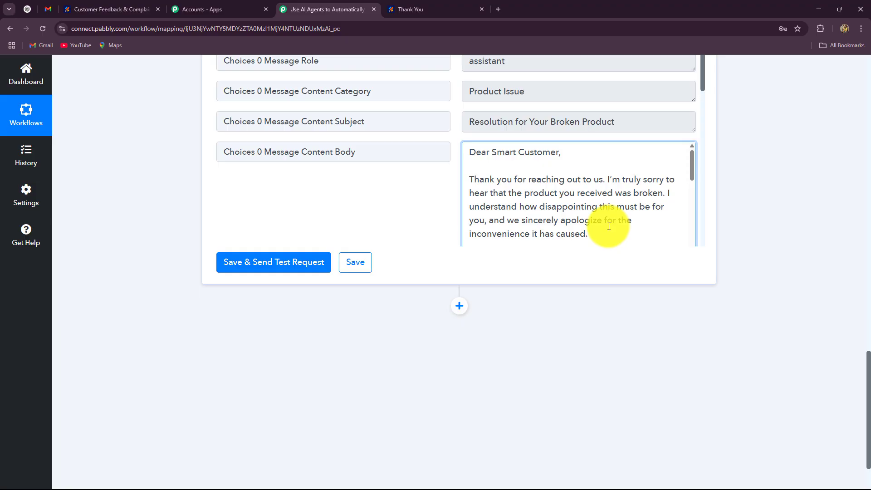
scroll(609, 227, down, 2)
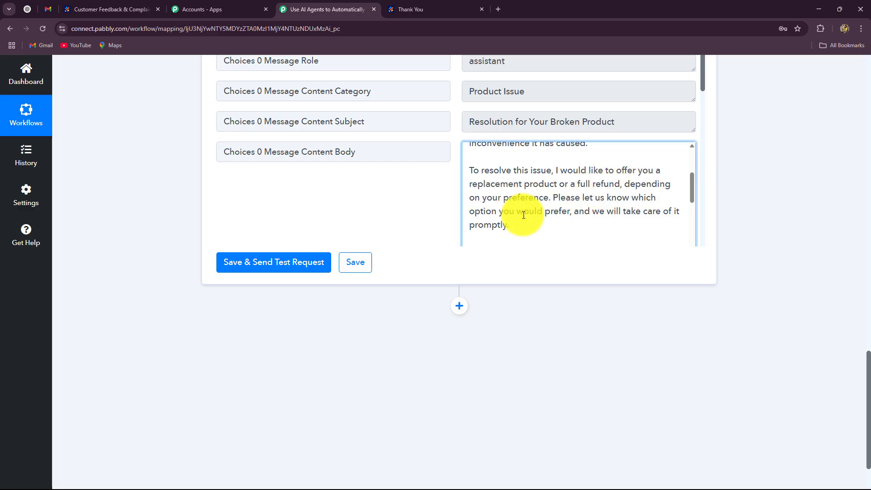
scroll(591, 221, down, 2)
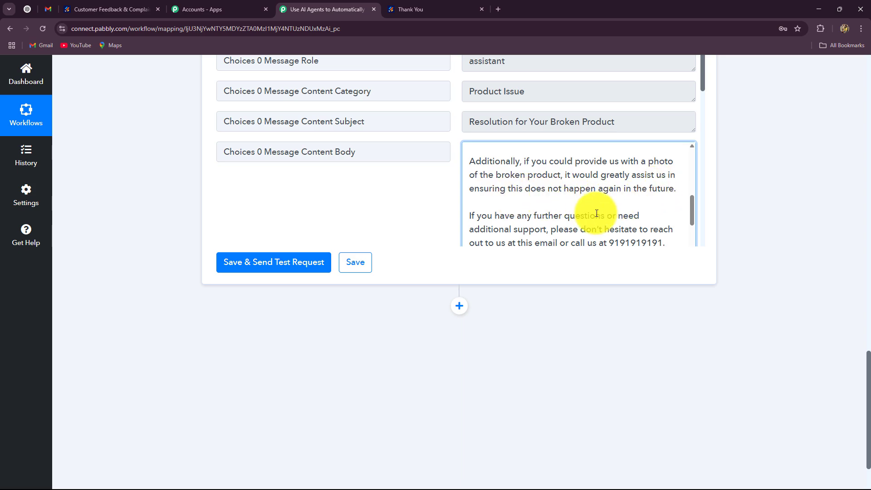
scroll(597, 213, down, 2)
scroll(591, 217, up, 2)
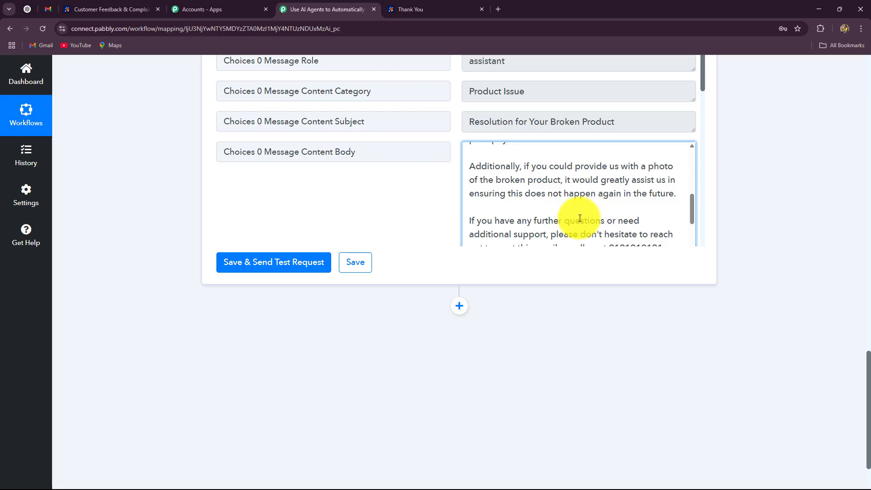
scroll(578, 219, down, 2)
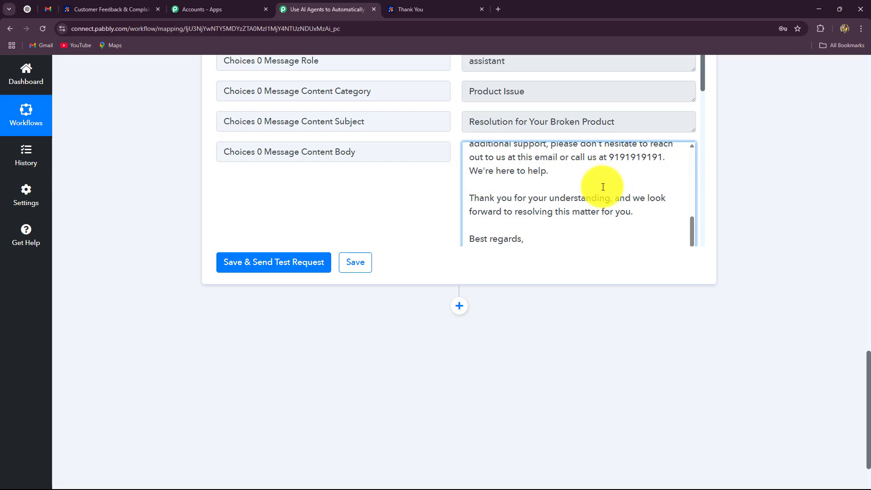
drag(615, 157, 692, 161)
click(549, 194)
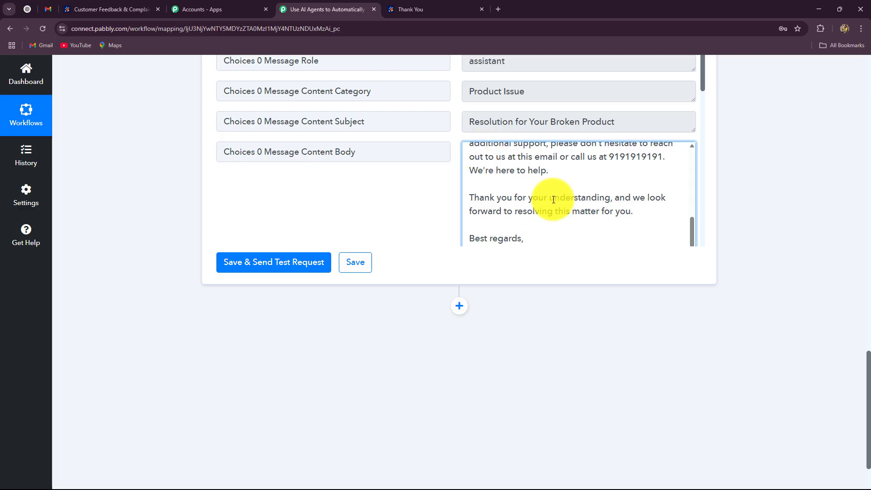
scroll(540, 211, down, 3)
drag(471, 145, 558, 159)
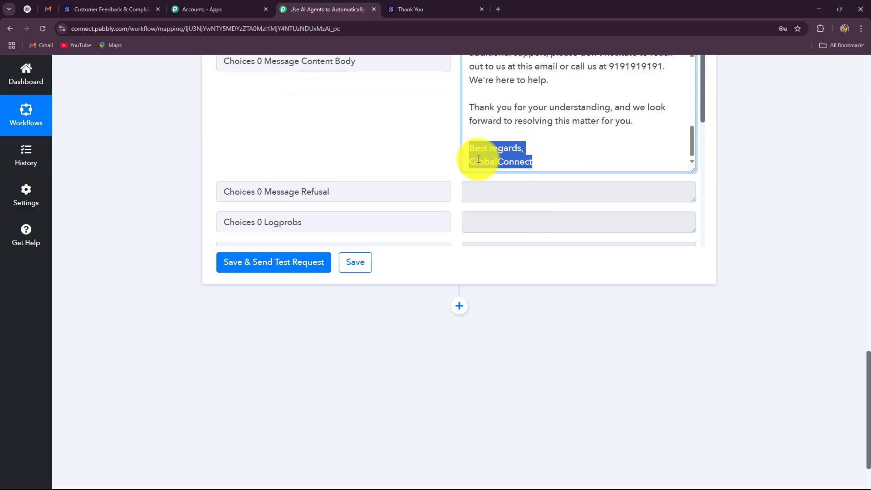
click(552, 163)
Add a Gmail action with the Send Email (V1) event after the second ChatGPT action and connect it through the existing Gmail #12 connection
scroll(755, 275, up, 10)
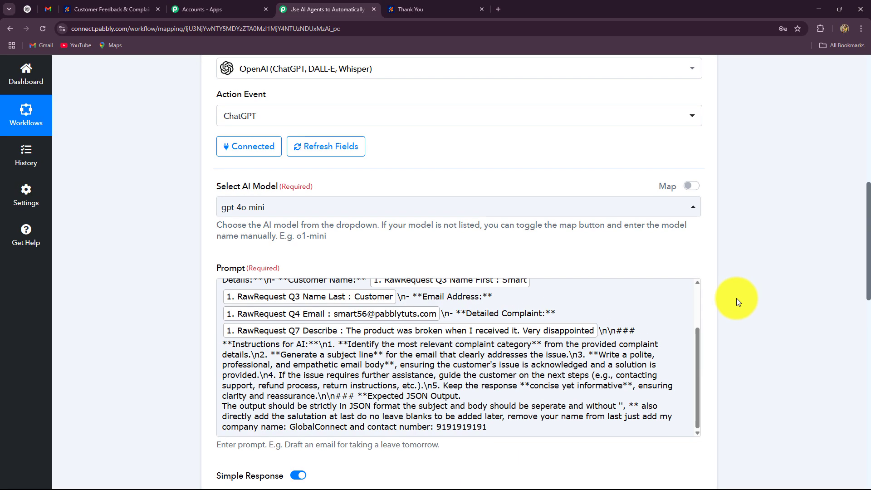
scroll(736, 298, down, 10)
scroll(737, 299, down, 2)
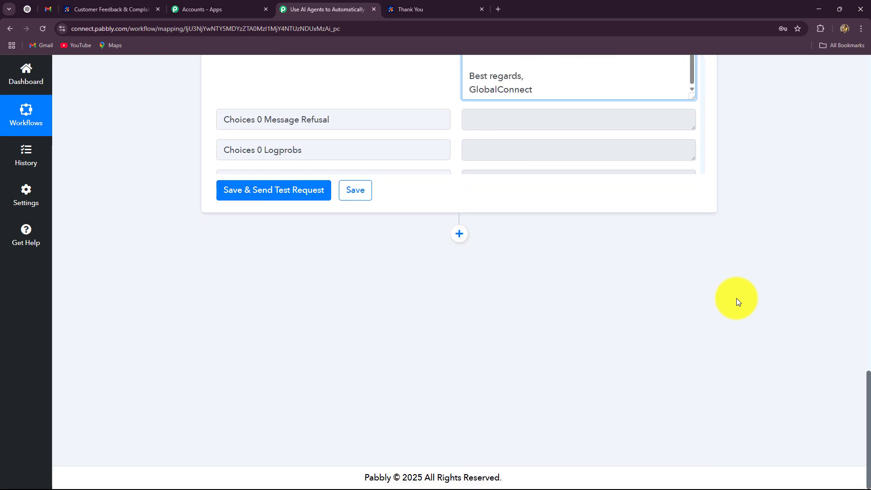
click(458, 234)
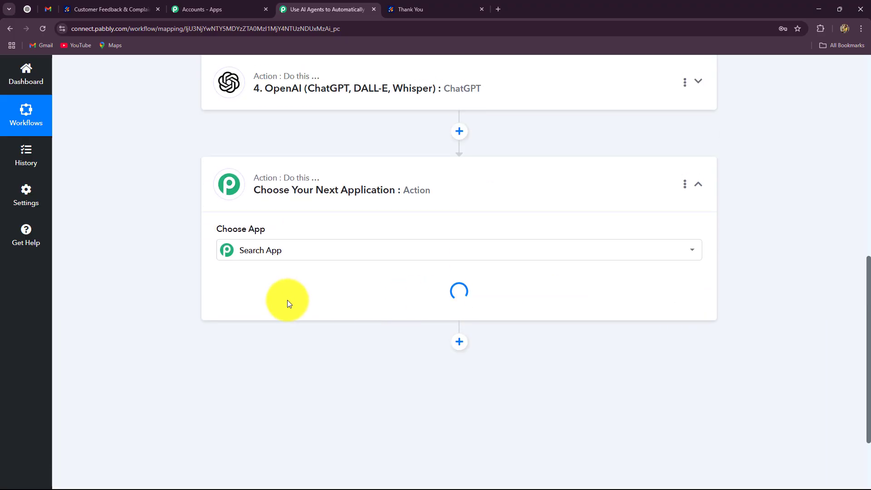
text(Gma)
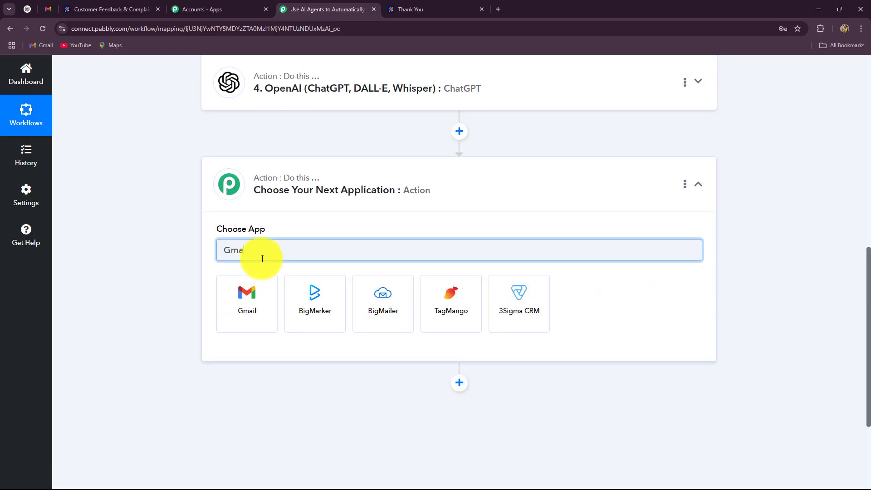
click(249, 299)
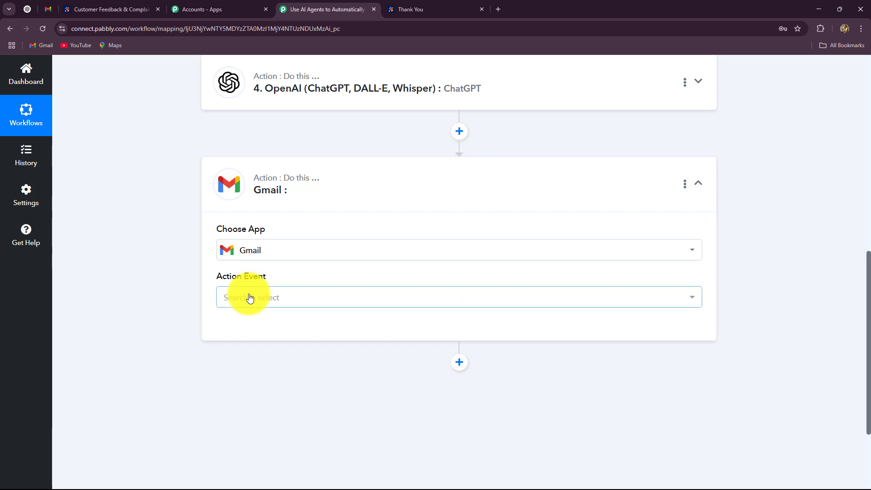
click(250, 298)
scroll(240, 258, down, 2)
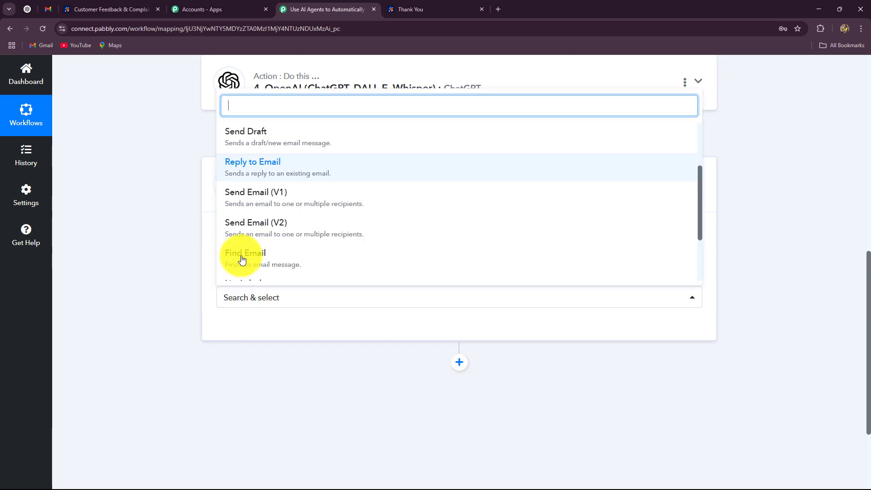
click(253, 200)
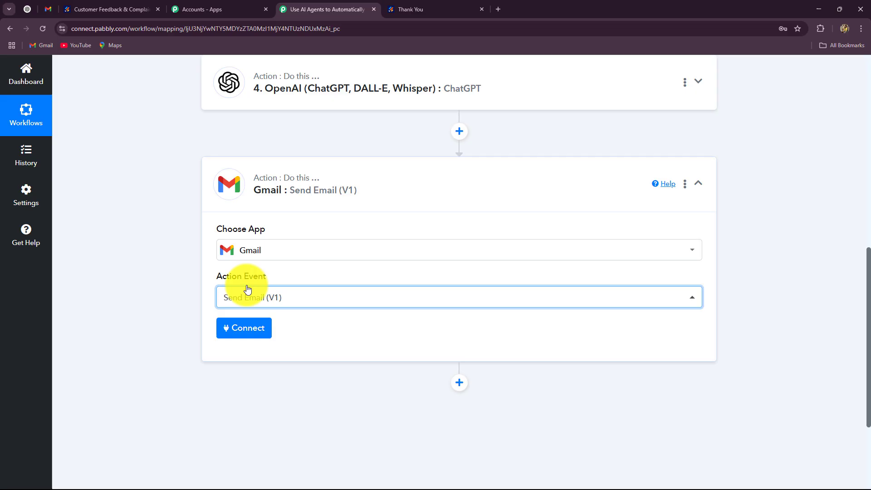
click(244, 327)
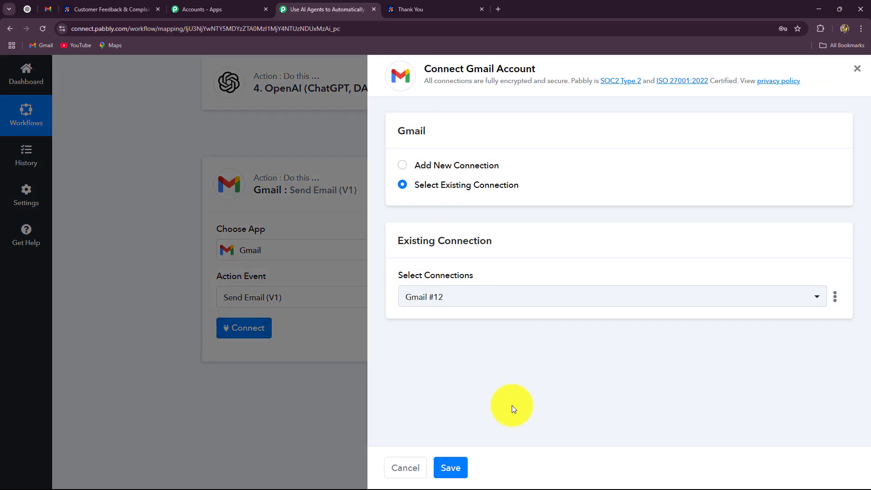
click(454, 467)
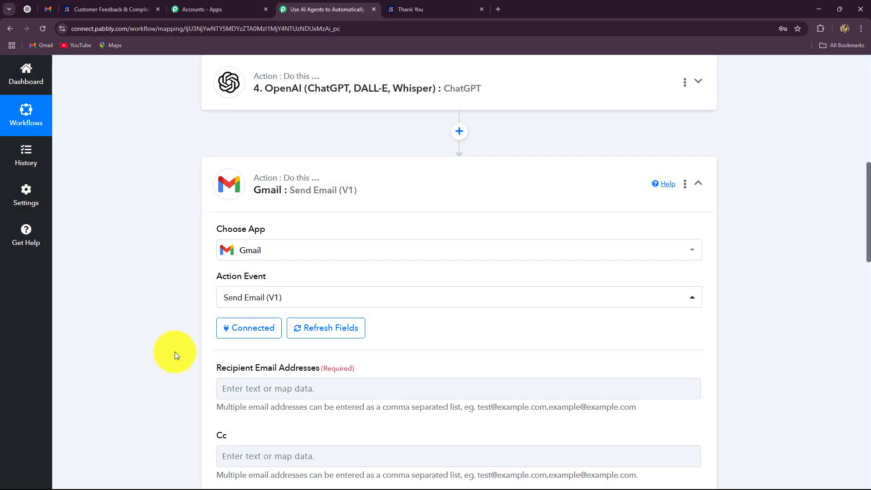
Map the RawRequest Q4 Email value from the Jotform response as the Gmail action's recipient email address
scroll(172, 354, down, 4)
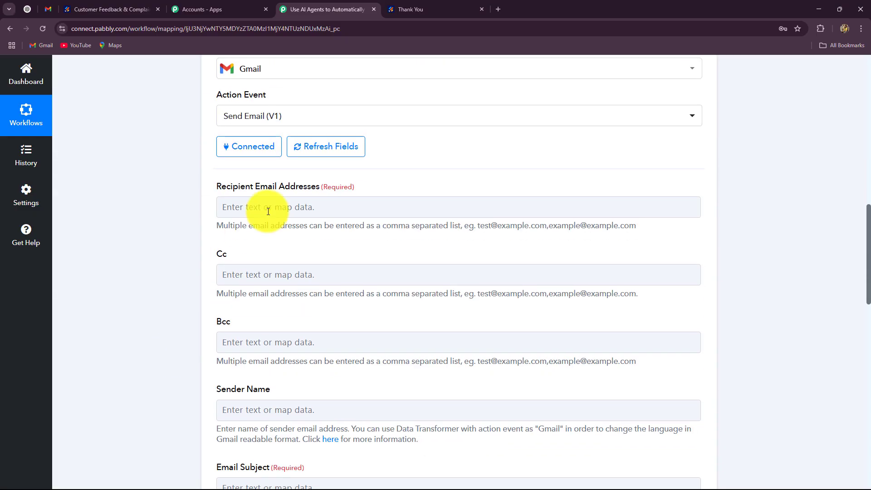
click(268, 212)
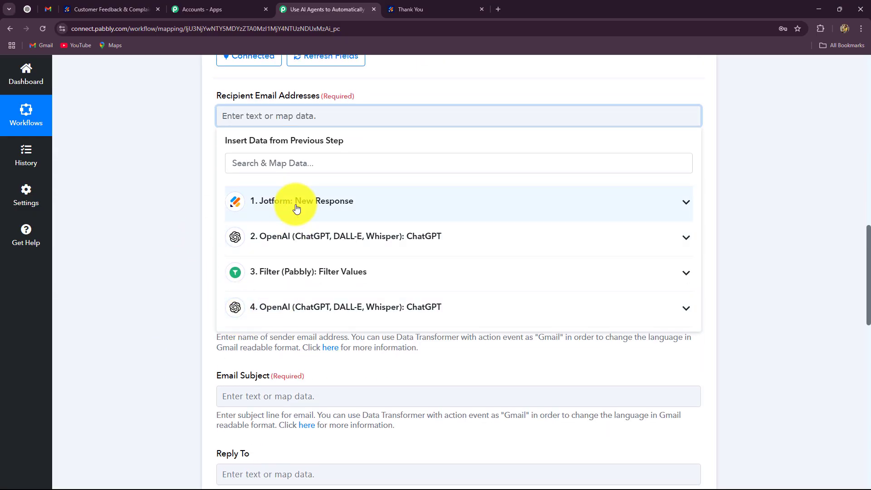
click(296, 208)
scroll(370, 414, down, 2)
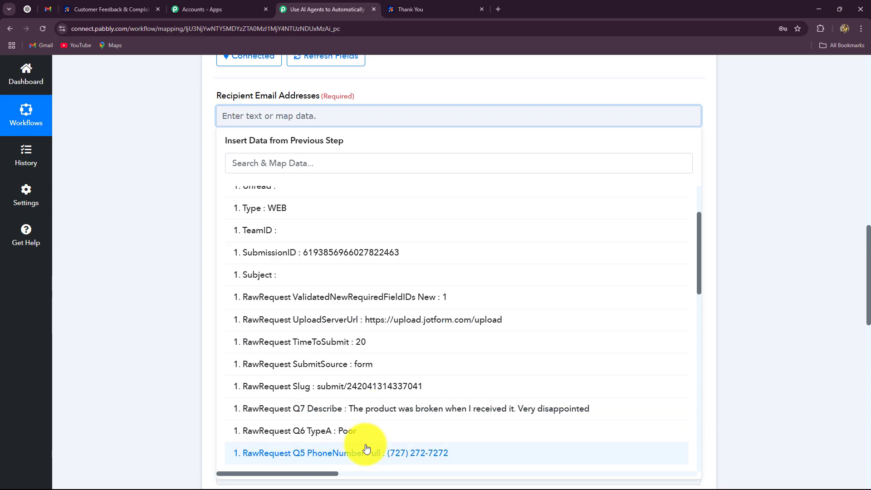
scroll(367, 449, down, 2)
click(369, 386)
click(166, 282)
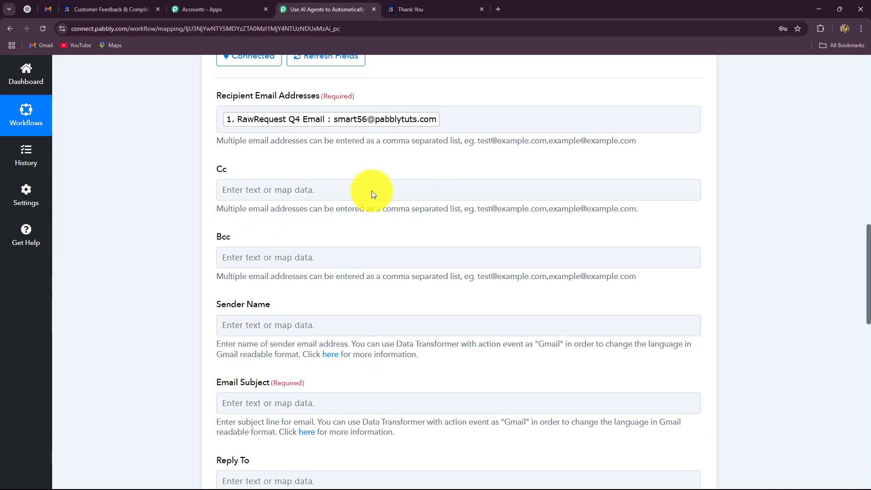
Set the sender name of the Gmail action to GlobalConnect
scroll(403, 205, down, 2)
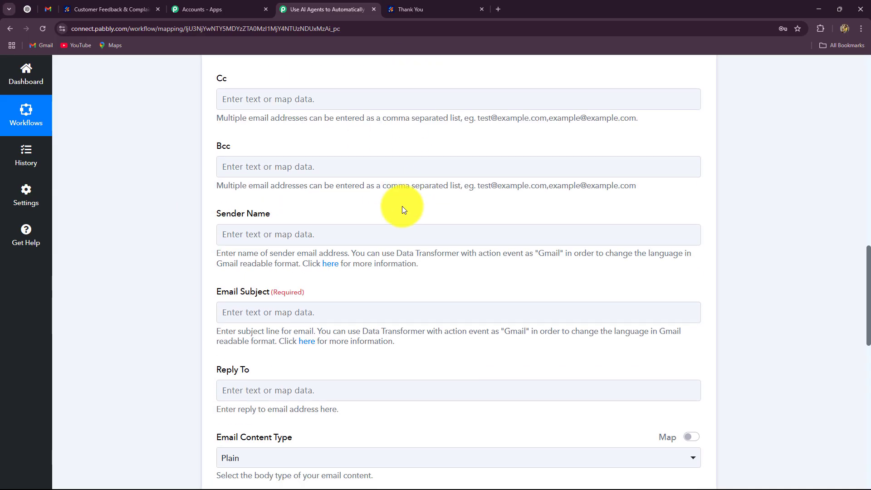
click(257, 235)
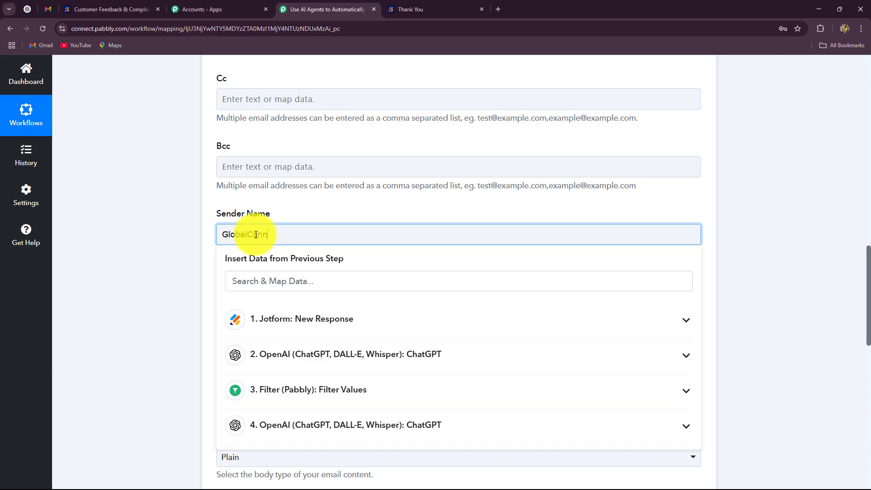
click(167, 236)
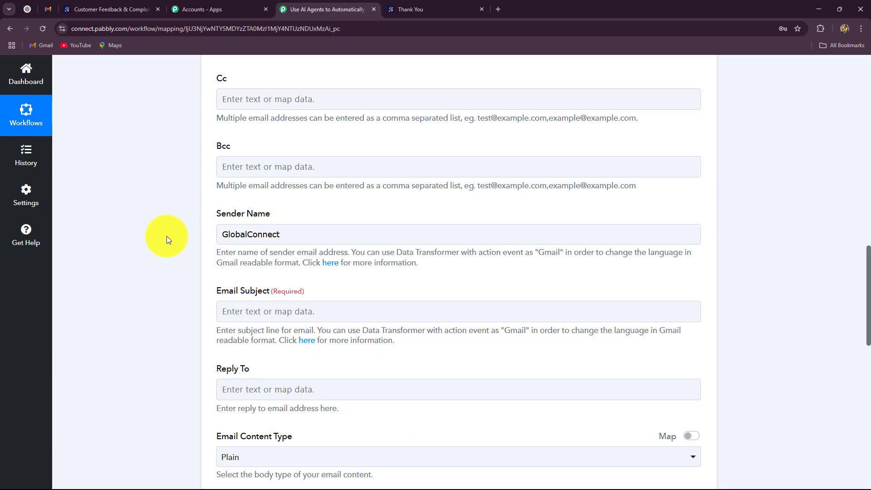
Map the Choices 0 Message Content Subject value from the second ChatGPT action as the email subject
scroll(167, 236, down, 2)
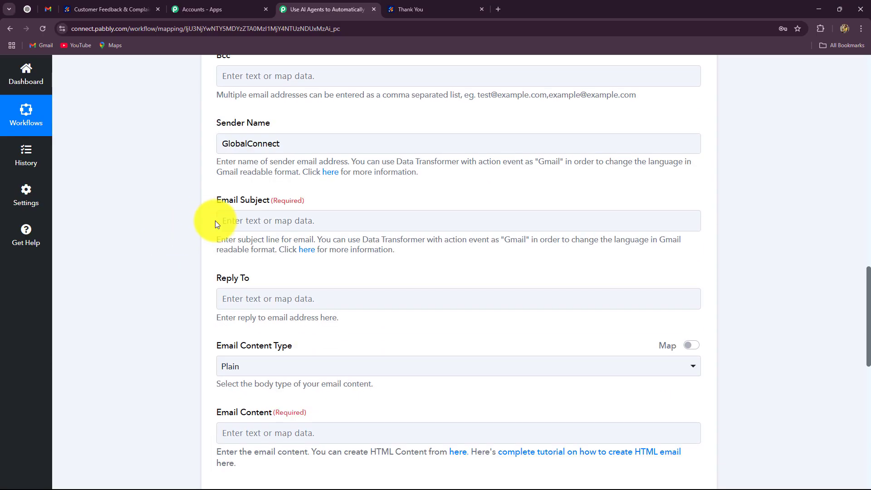
click(220, 220)
scroll(113, 321, down, 7)
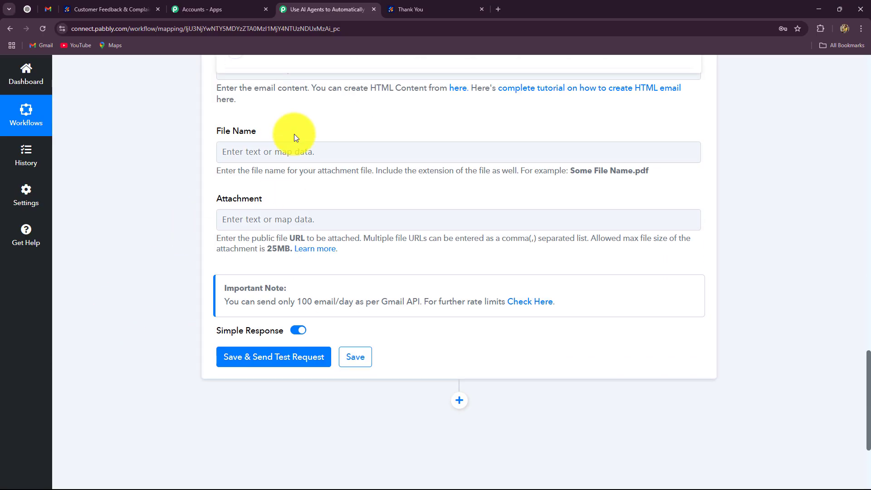
scroll(292, 132, up, 4)
click(299, 232)
click(360, 411)
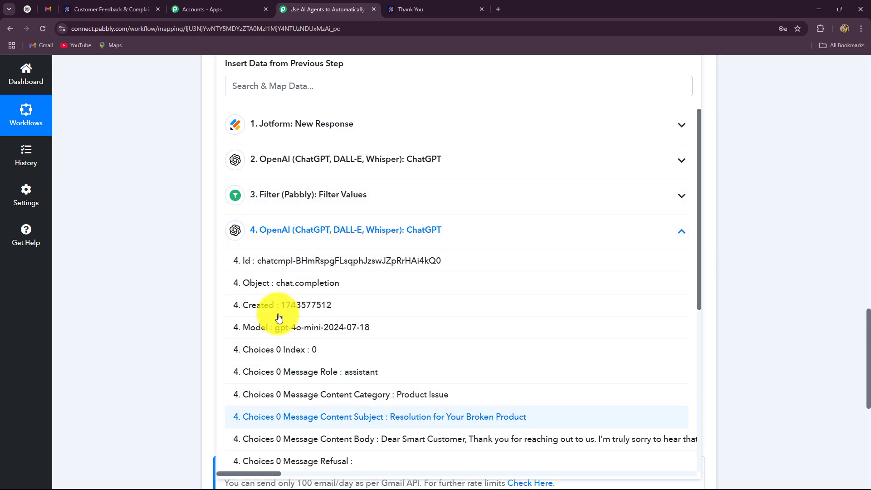
click(142, 253)
Map the Choices 0 Message Content Body value from the second ChatGPT action as the email content
scroll(263, 158, down, 2)
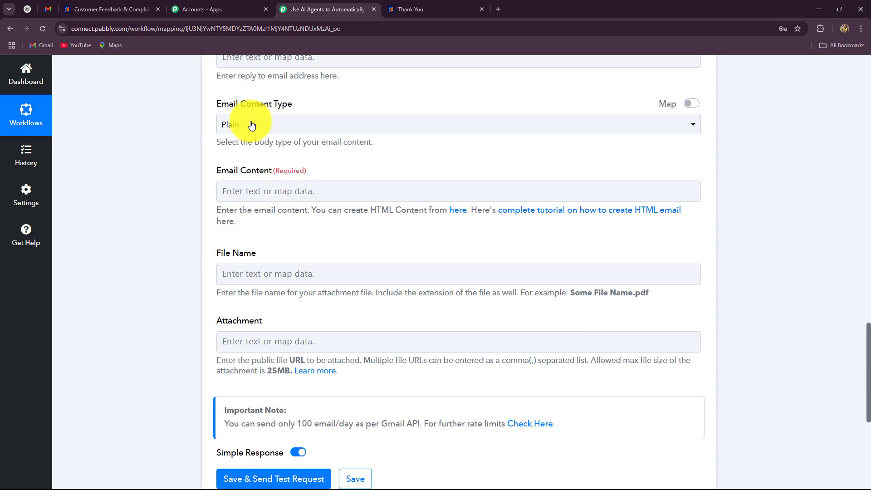
scroll(210, 179, down, 2)
click(258, 99)
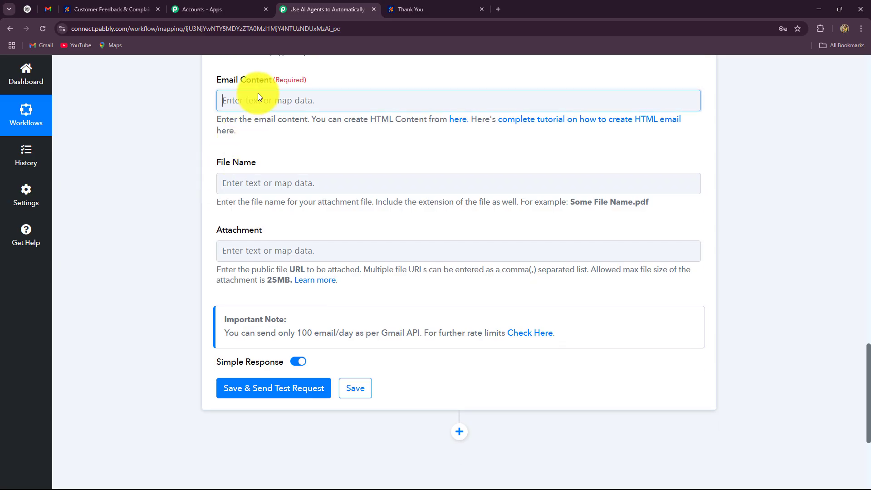
click(299, 289)
scroll(437, 358, down, 4)
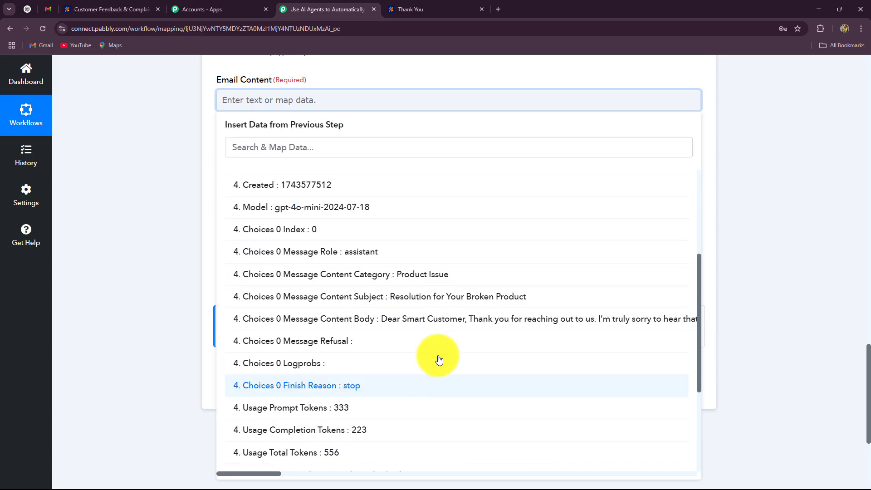
click(383, 305)
Save the Gmail action, send a test request and check the response received
scroll(163, 238, down, 4)
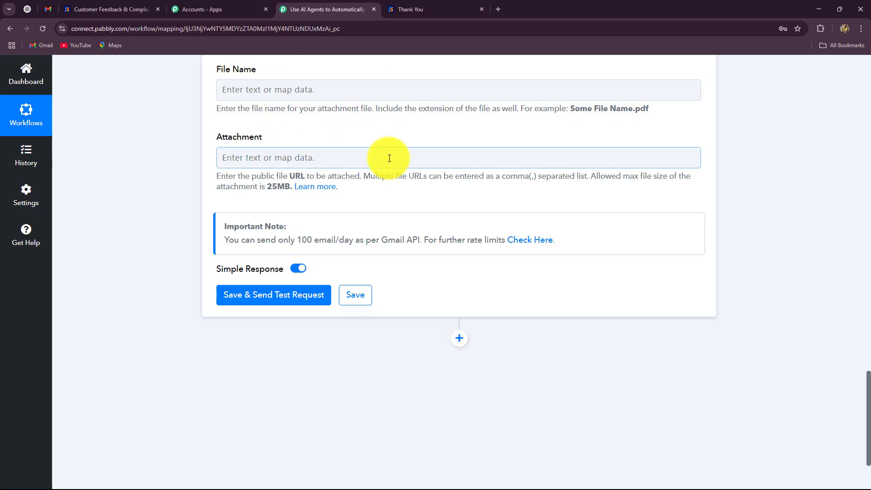
click(277, 308)
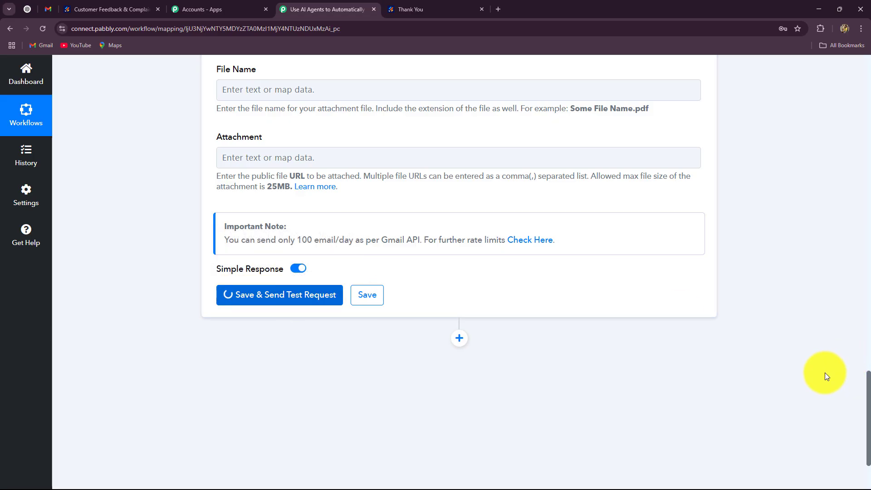
scroll(775, 360, down, 6)
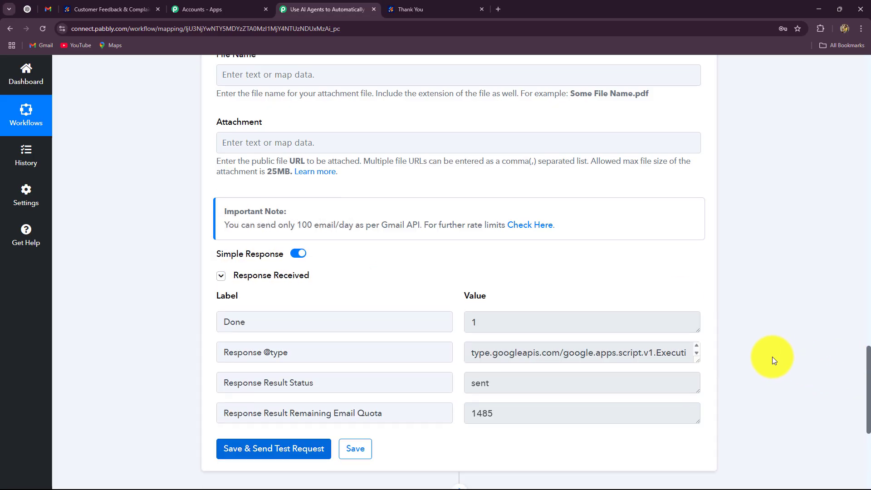
scroll(555, 98, up, 4)
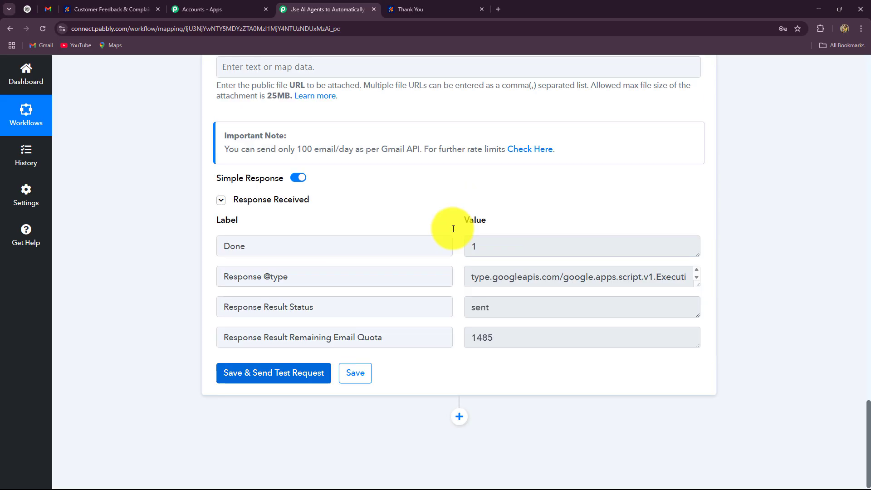
Check the Gmail action's result status and recipient, then read the received email "Resolution for Your Broken Product" in the Gmail inbox
double_click(543, 314)
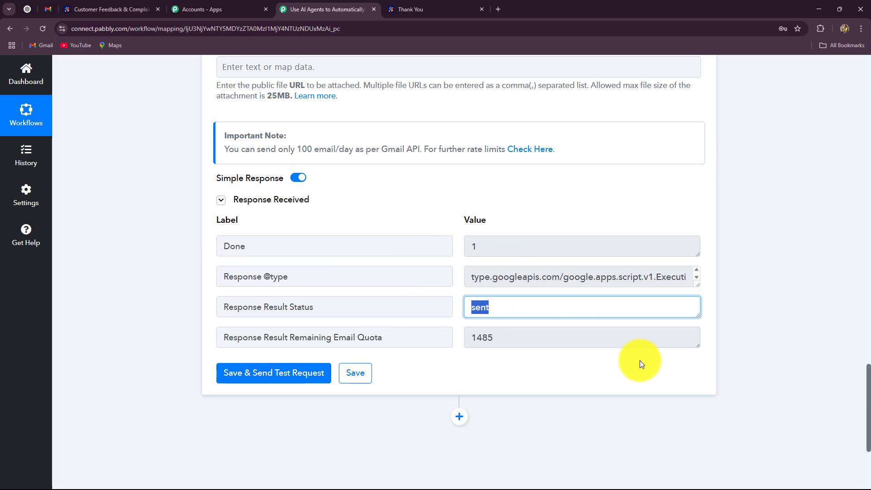
scroll(640, 360, up, 15)
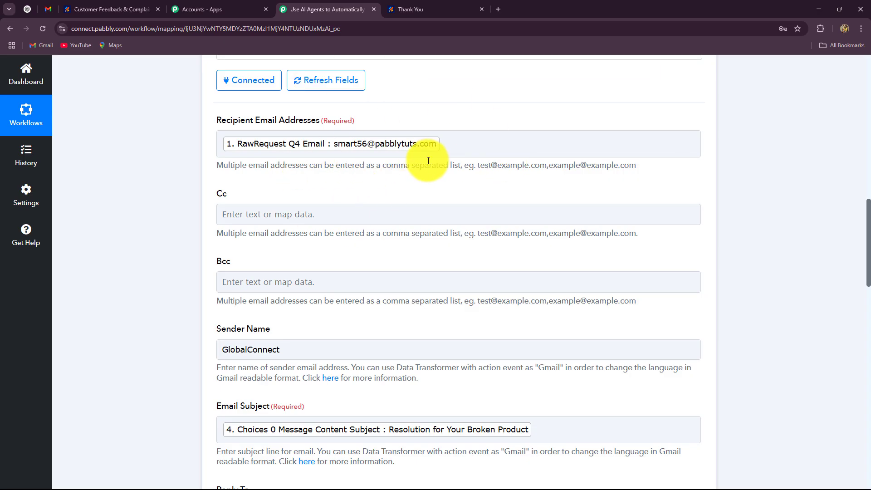
key(alt+Tab)
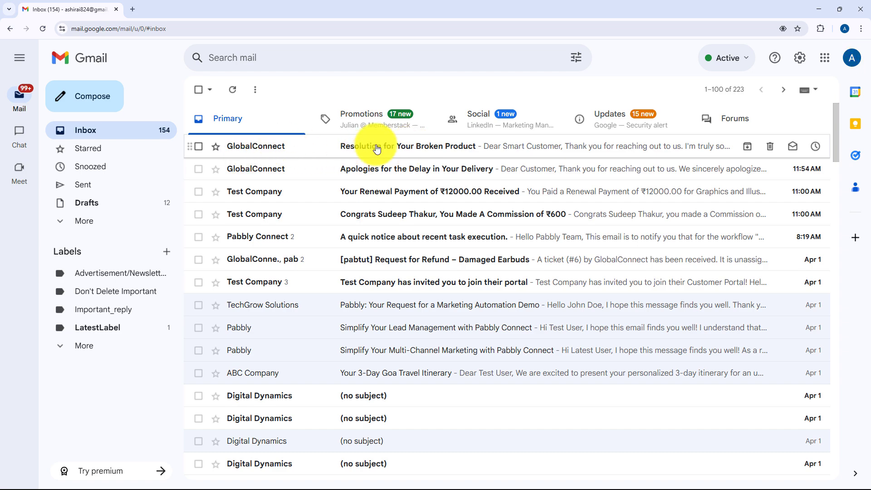
click(431, 153)
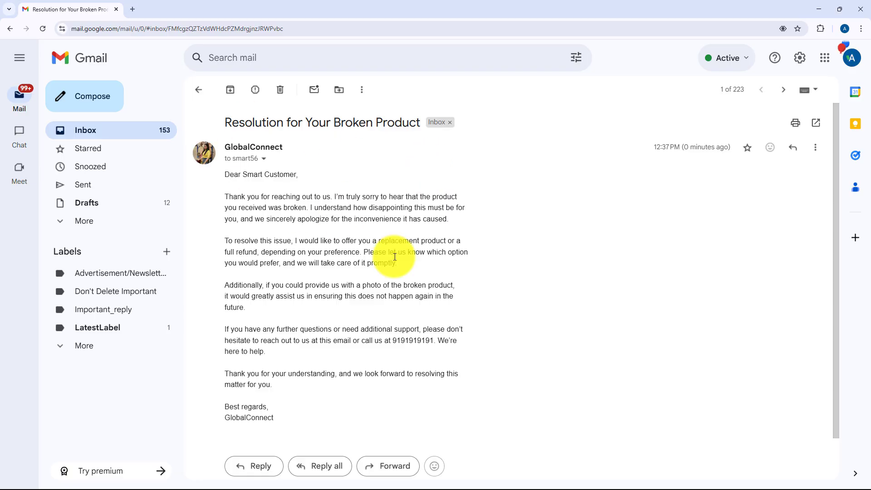
scroll(486, 304, down, 2)
scroll(485, 304, up, 2)
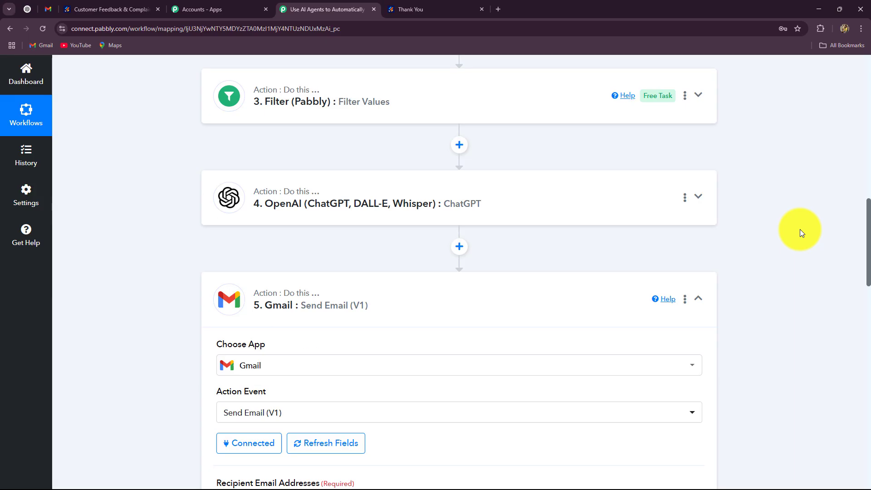
Collapse the Gmail action in the Pabbly Connect workflow and review the whole sequence from the Jotform trigger to the email step
scroll(800, 230, up, 4)
click(699, 472)
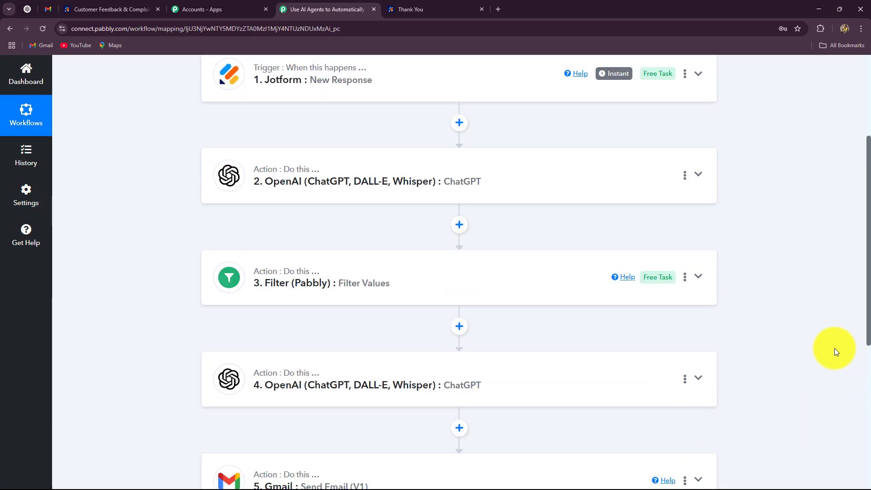
scroll(835, 348, up, 4)
scroll(835, 349, down, 4)
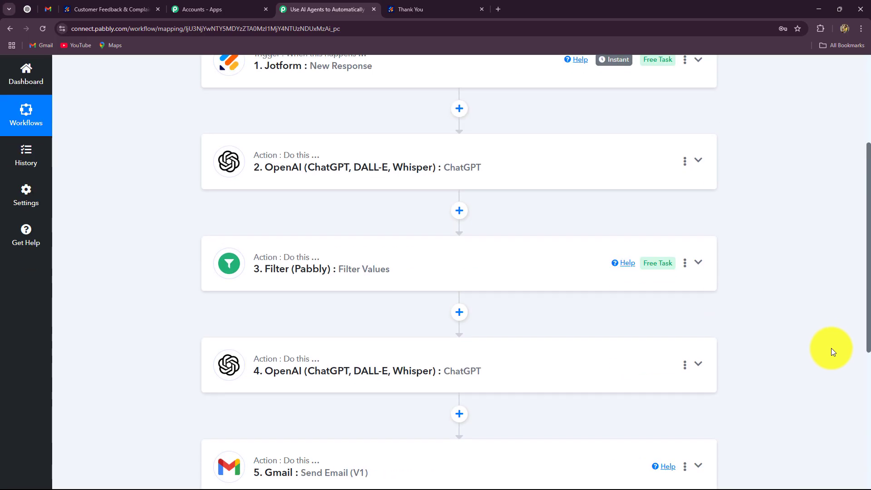
scroll(831, 348, down, 4)
scroll(832, 347, up, 8)
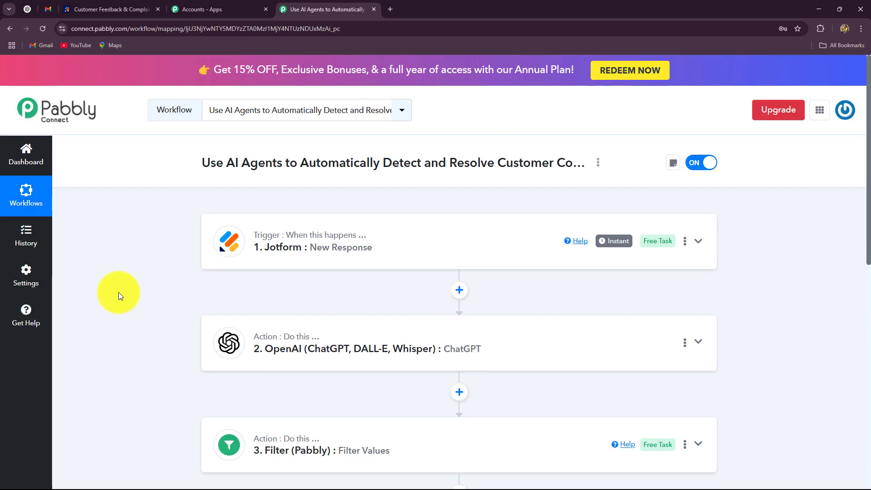
scroll(119, 292, down, 8)
scroll(119, 292, up, 6)
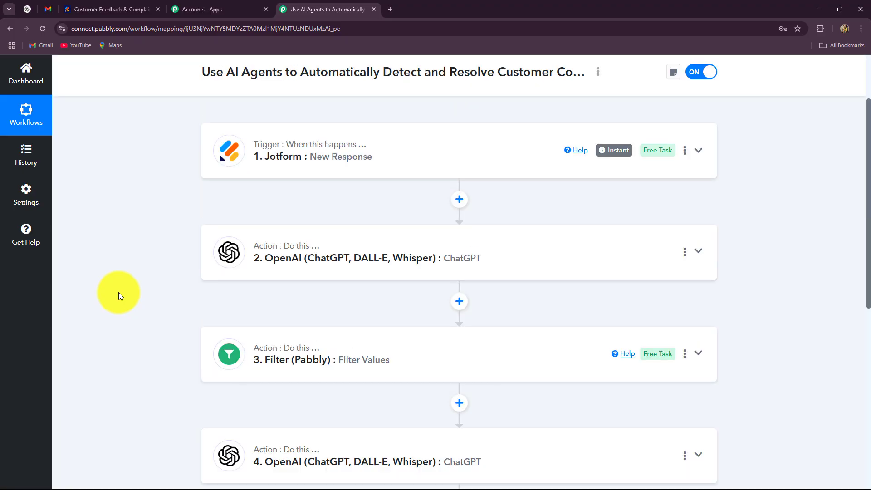